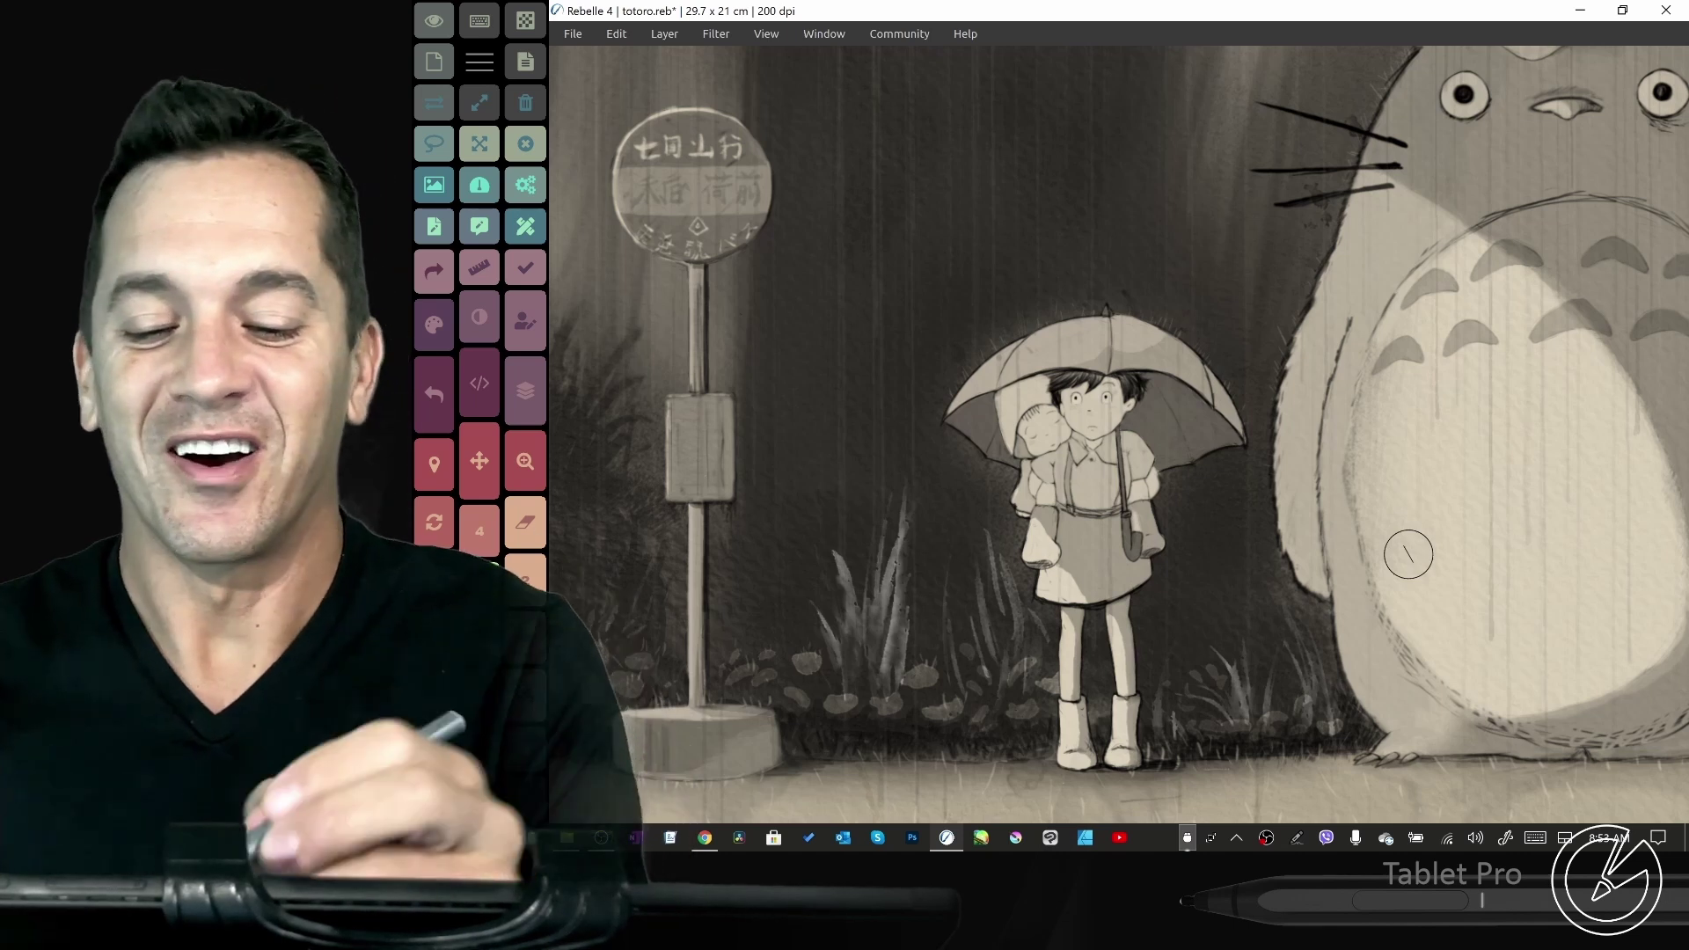
# Paint two orange arrows on the canvas beside the bus stop sign, pointing toward the shortcut pad
pyautogui.moveTo(822, 289)
pyautogui.mouseDown()
pyautogui.moveTo(568, 295)
pyautogui.moveTo(677, 359)
pyautogui.mouseUp()
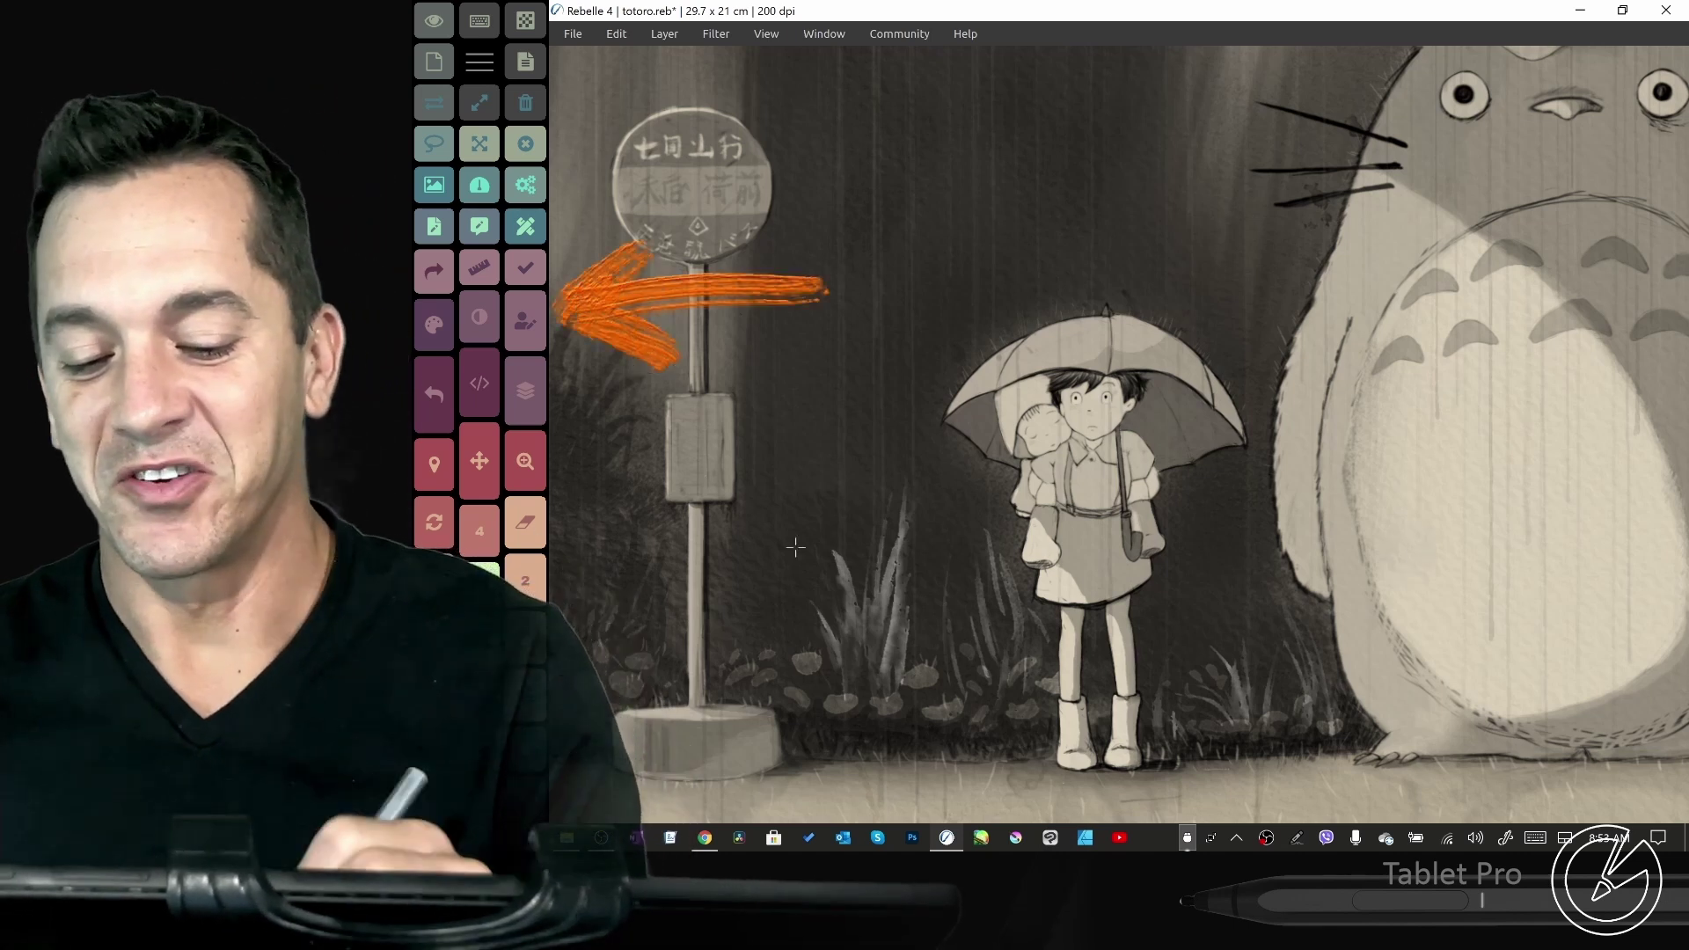
pyautogui.moveTo(796, 547)
pyautogui.mouseDown()
pyautogui.moveTo(591, 436)
pyautogui.moveTo(589, 472)
pyautogui.moveTo(679, 409)
pyautogui.mouseUp()
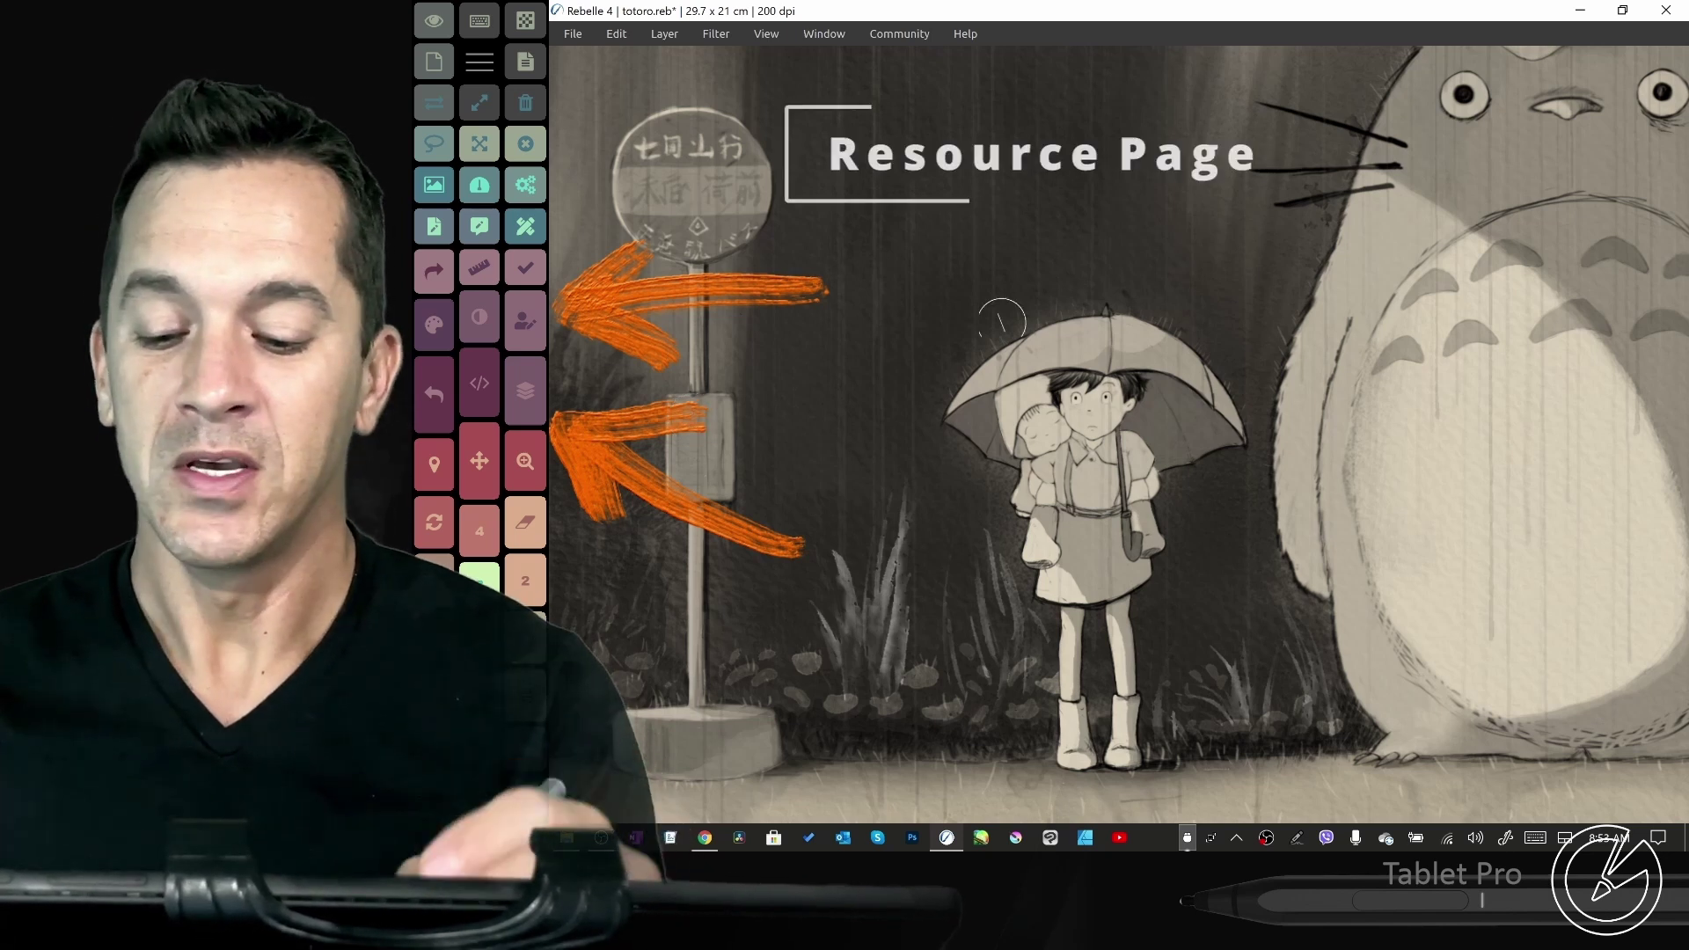
# Paint a solid orange patch beside the lower arrow's tail, erase its outer part and reduce the brush size
pyautogui.moveTo(480, 461); pyautogui.dragTo(521, 460)
pyautogui.click(525, 461)
pyautogui.click(477, 528)
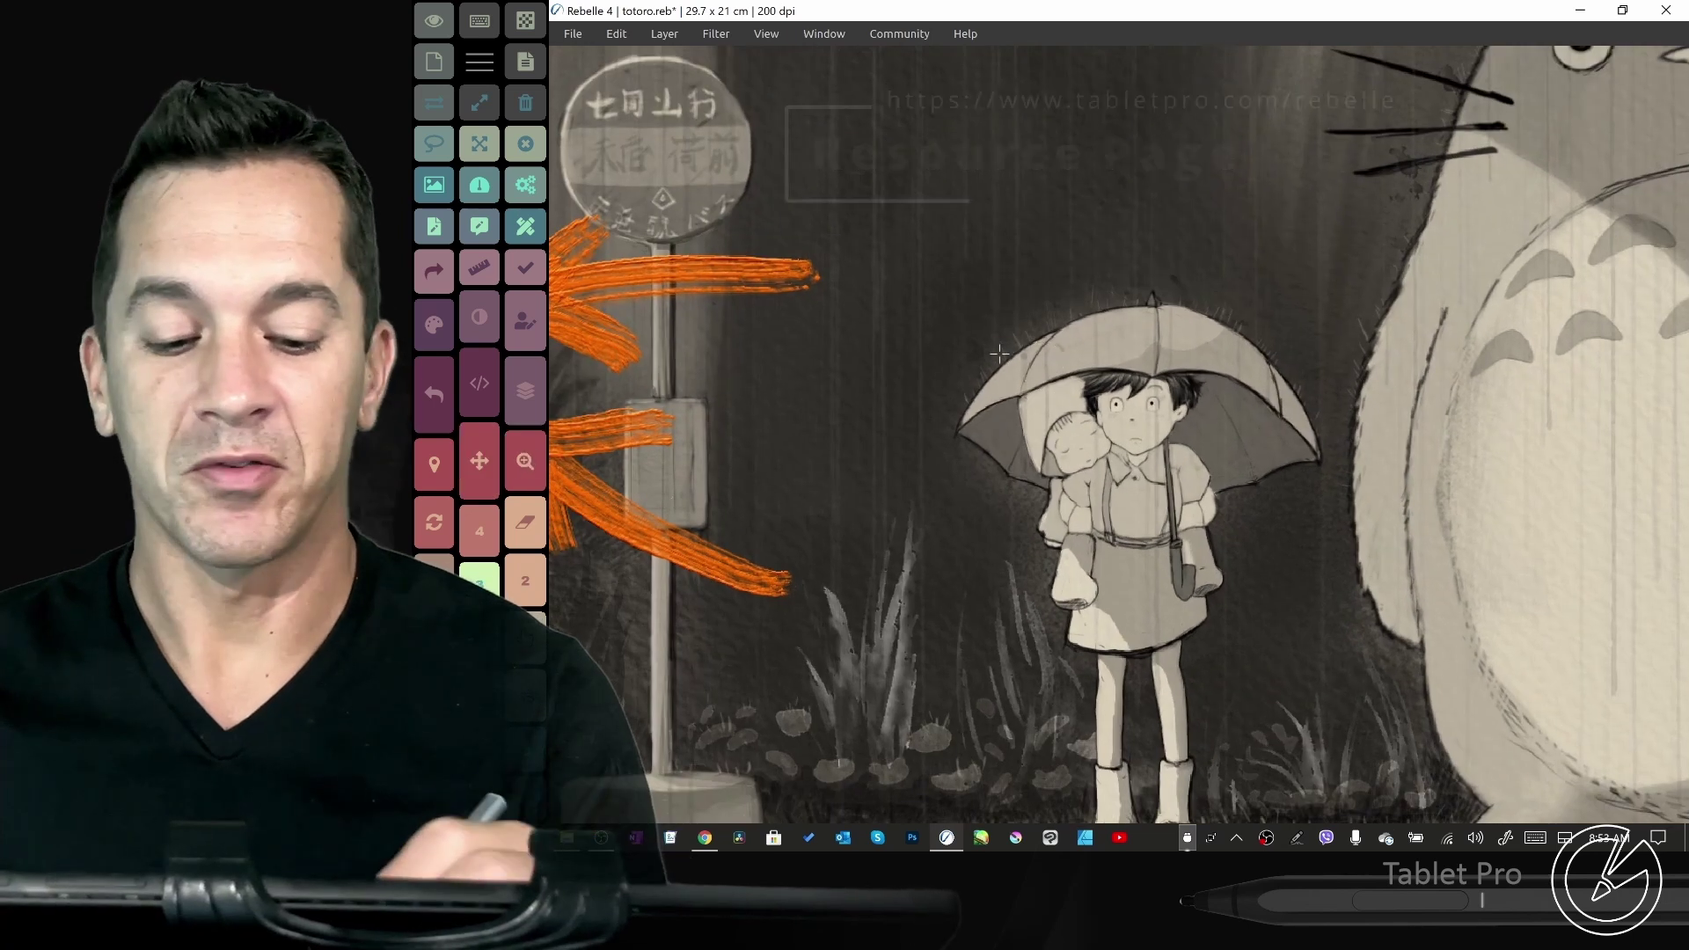
pyautogui.moveTo(712, 541)
pyautogui.mouseDown()
pyautogui.moveTo(803, 536)
pyautogui.moveTo(813, 475)
pyautogui.moveTo(867, 563)
pyautogui.mouseUp()
pyautogui.click(527, 514)
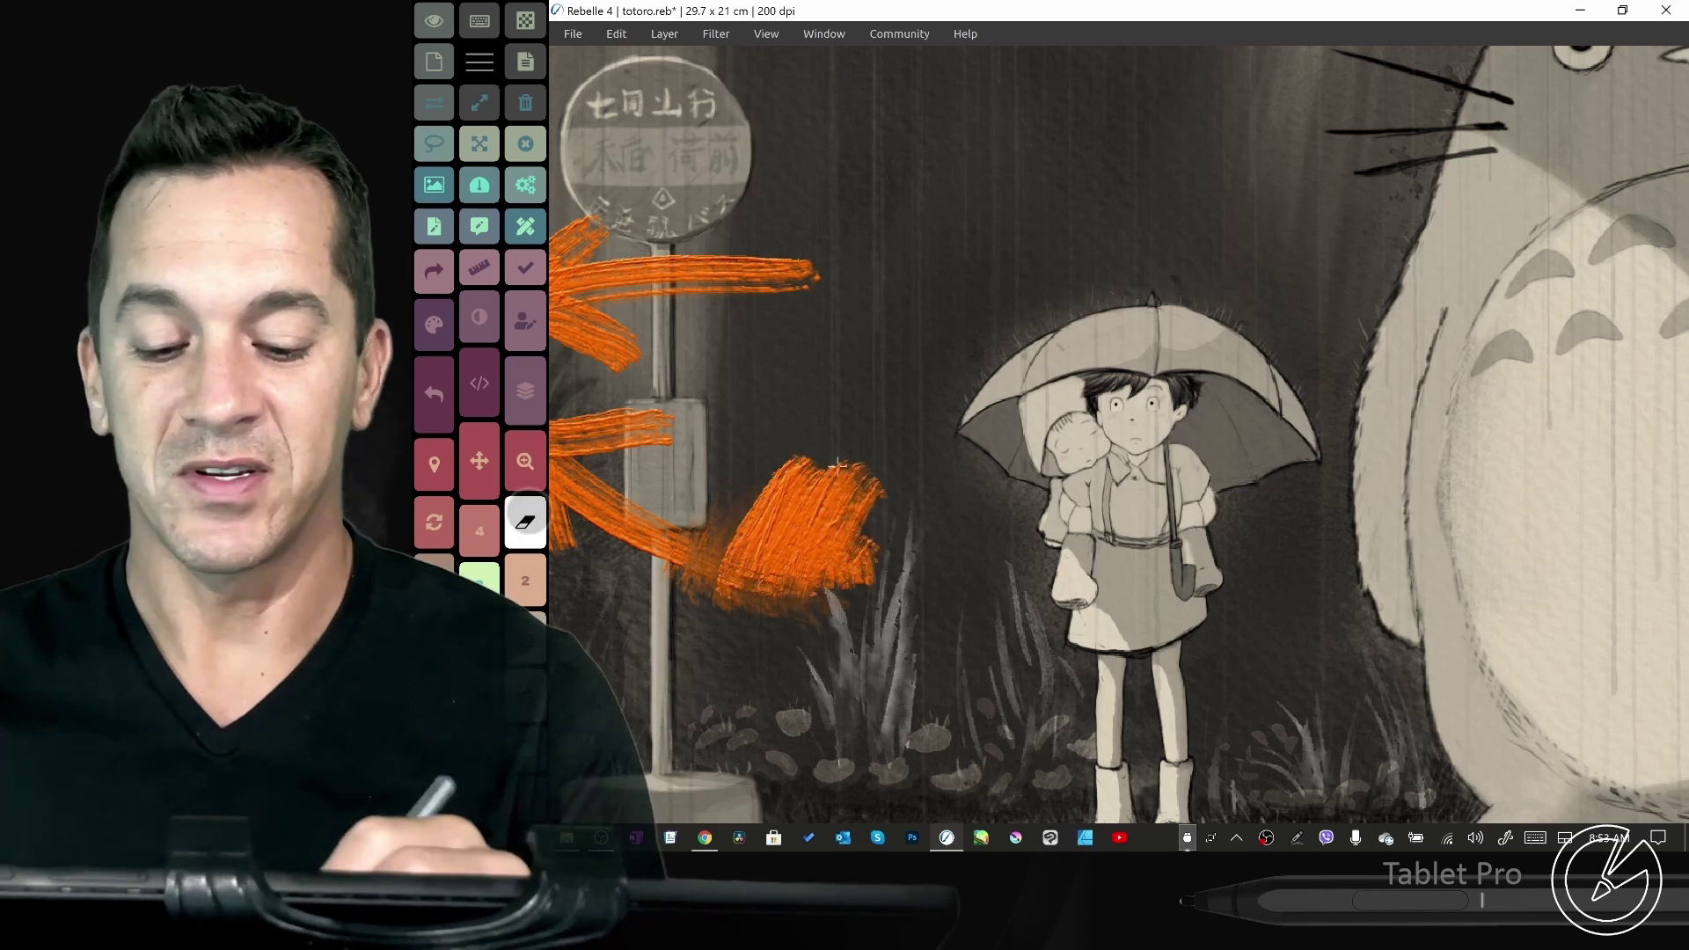
pyautogui.moveTo(835, 462)
pyautogui.mouseDown()
pyautogui.moveTo(829, 556)
pyautogui.moveTo(883, 573)
pyautogui.mouseUp()
pyautogui.click(484, 387)
pyautogui.moveTo(856, 404); pyautogui.dragTo(808, 404)
# Show and hide the Layers panel and try the neighbouring panel shortcuts
pyautogui.click(525, 390)
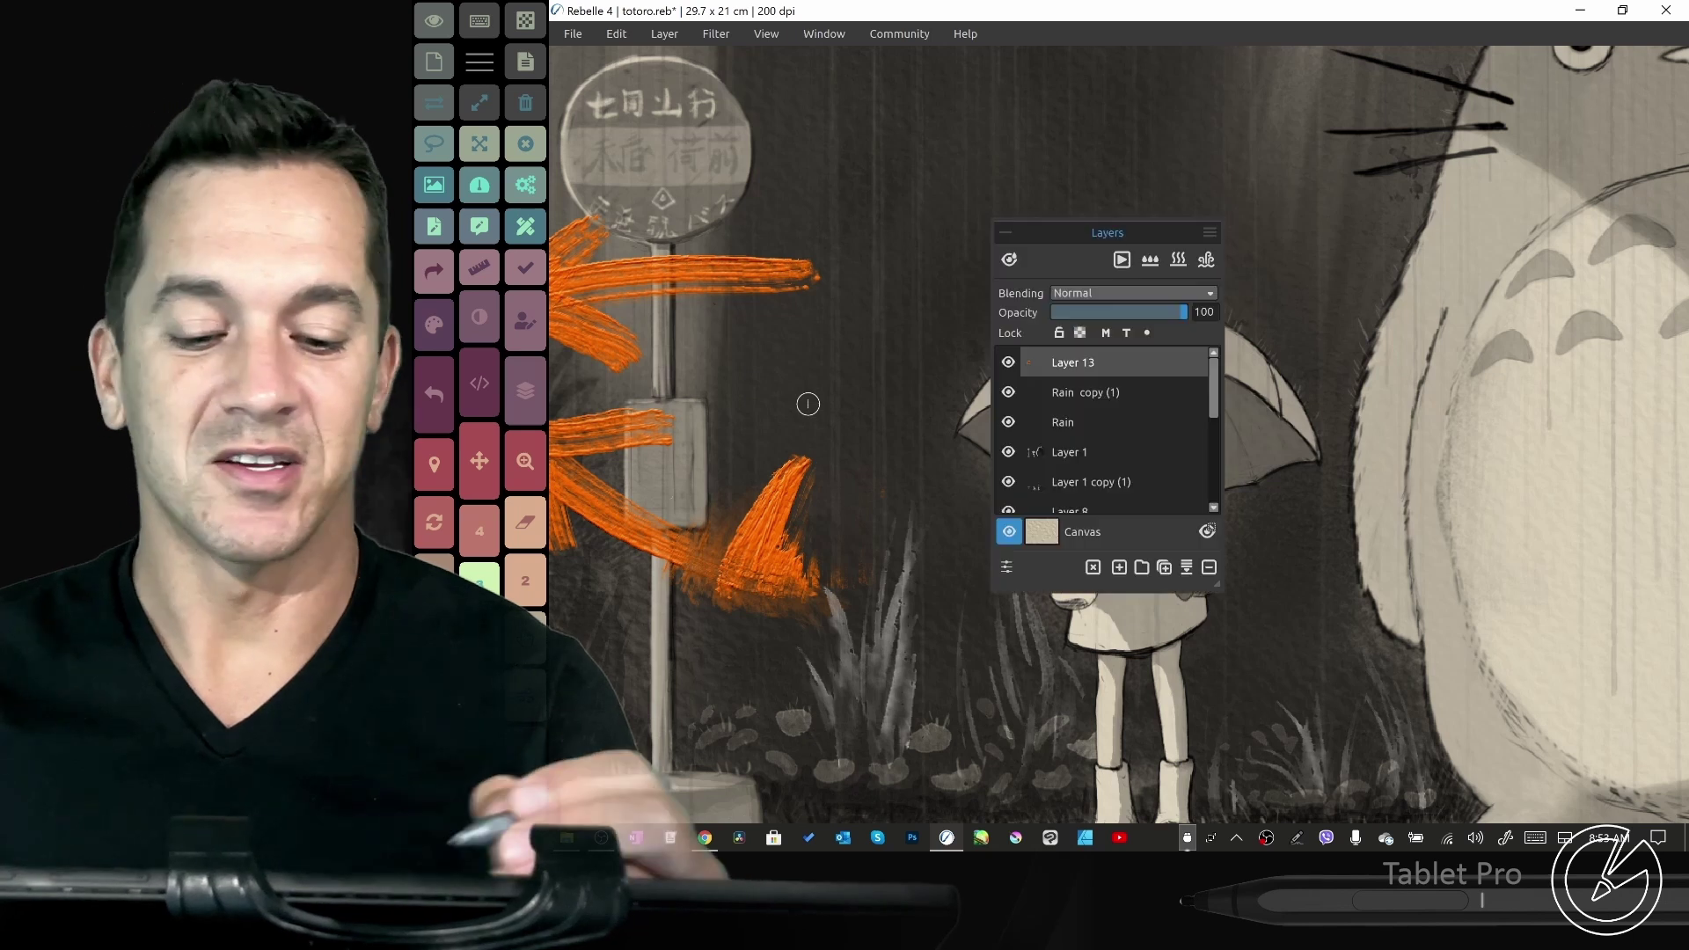
pyautogui.click(525, 390)
pyautogui.click(434, 324)
pyautogui.click(525, 391)
pyautogui.click(495, 327)
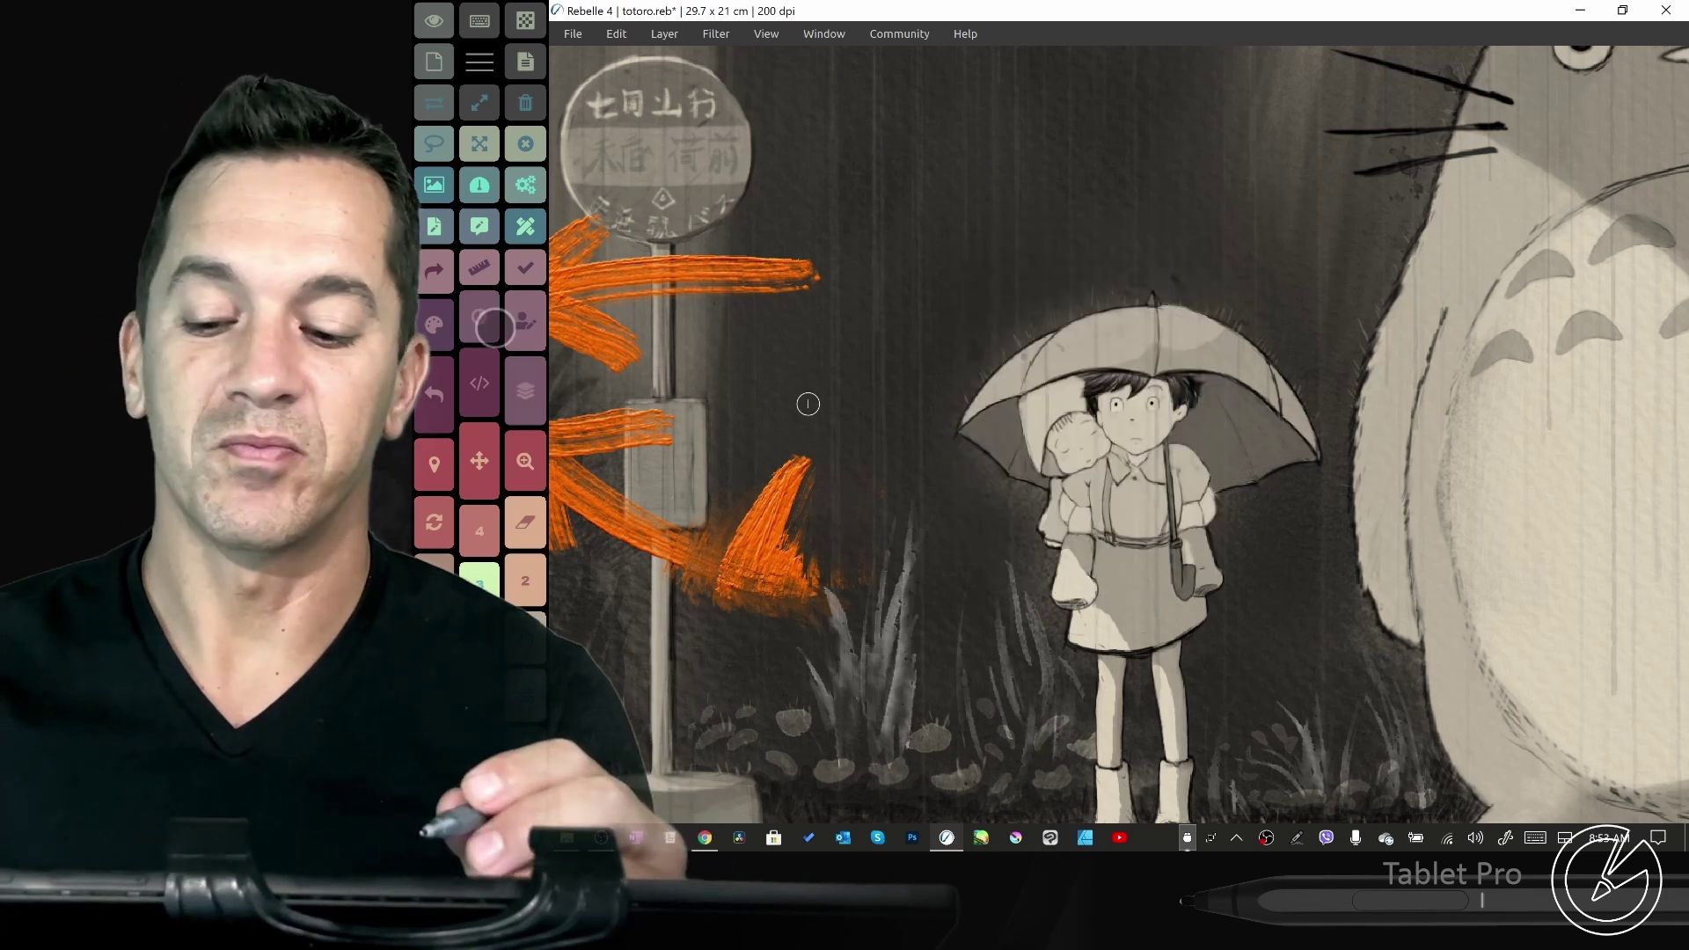
pyautogui.click(526, 319)
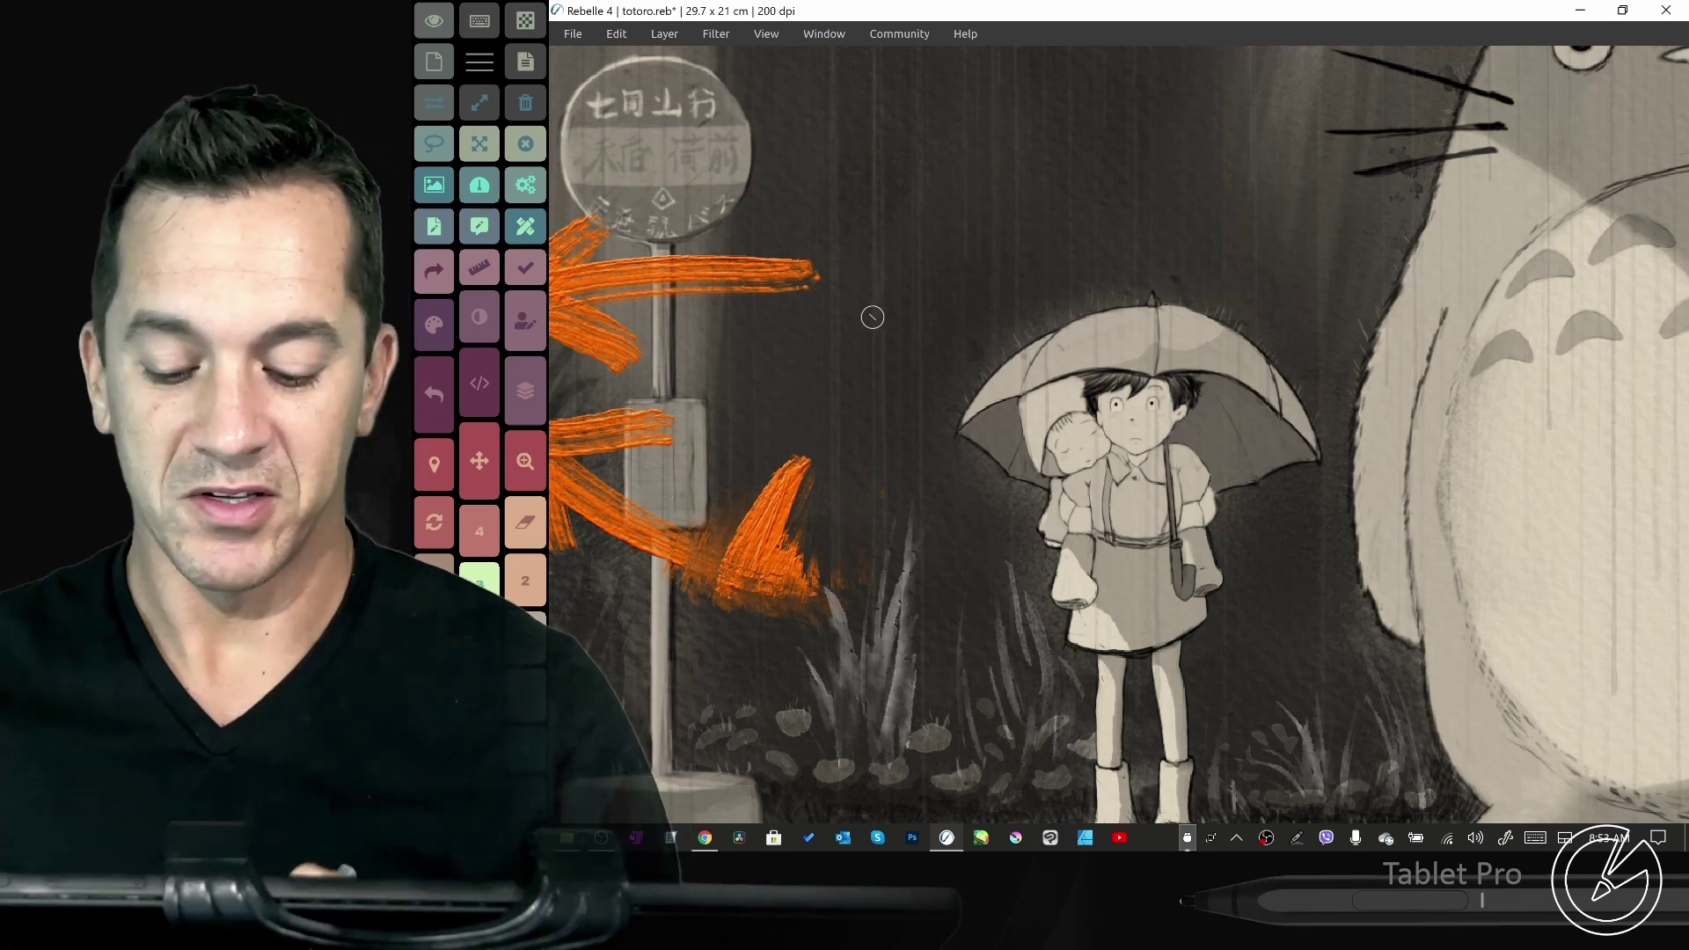
# Switch to Chrome and look through the tabletpro.com/rebelle page down to the tutorials section
pyautogui.hotkey('alt', 'Tab')
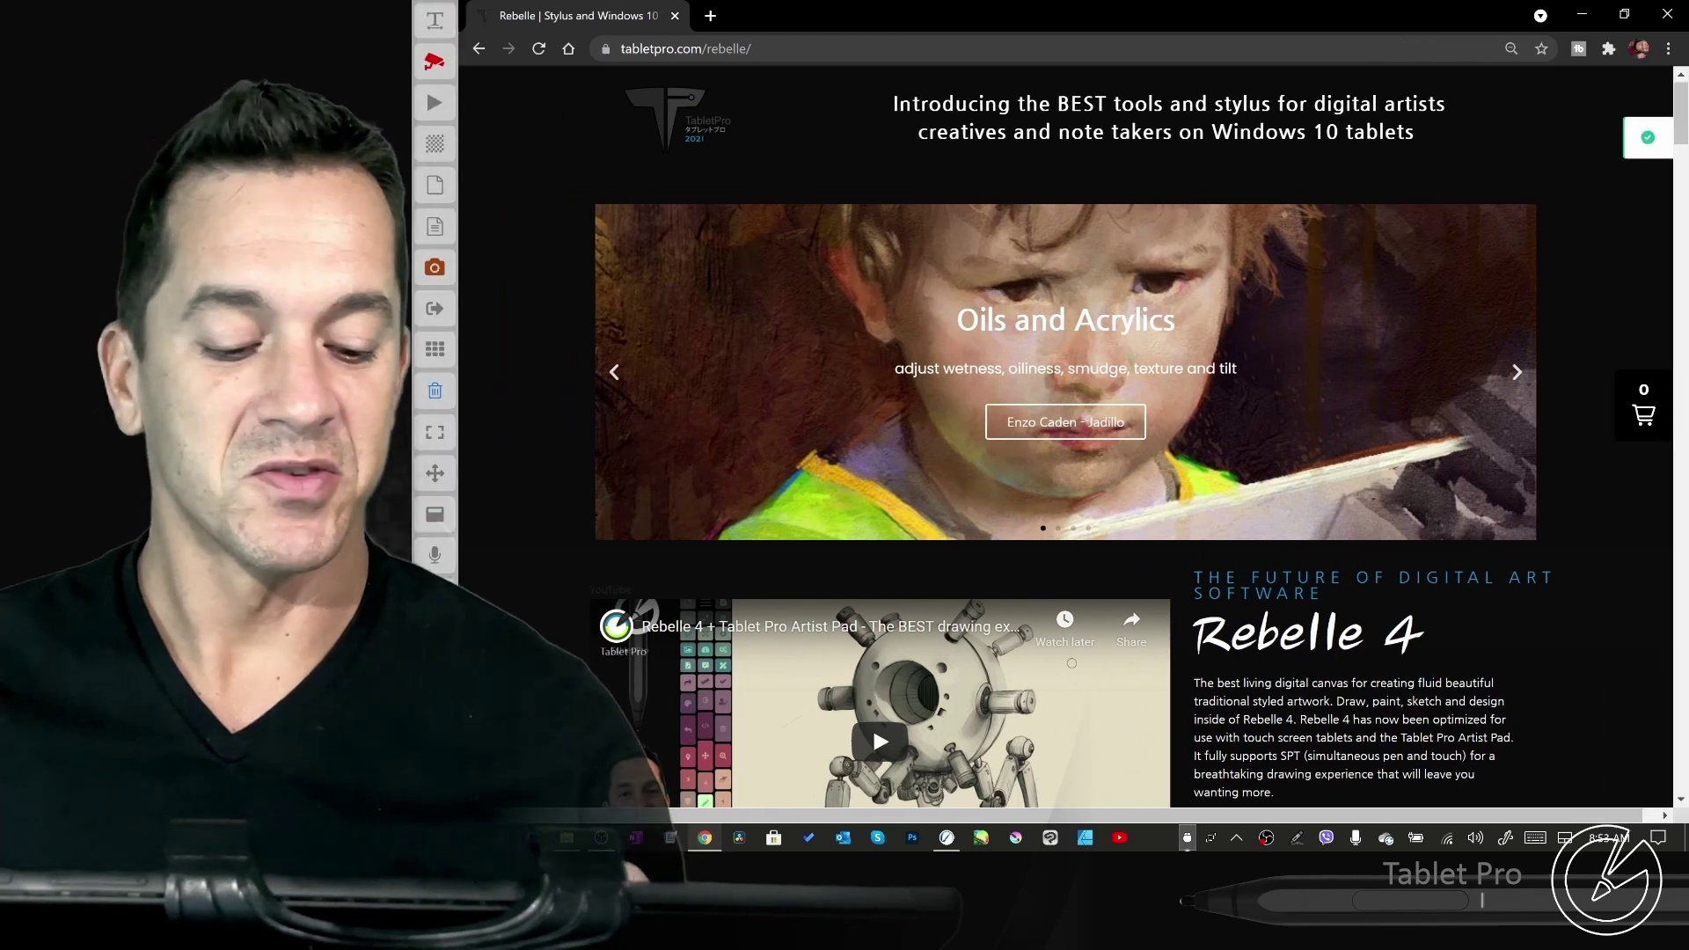
pyautogui.scroll(-2, 1064, 440)
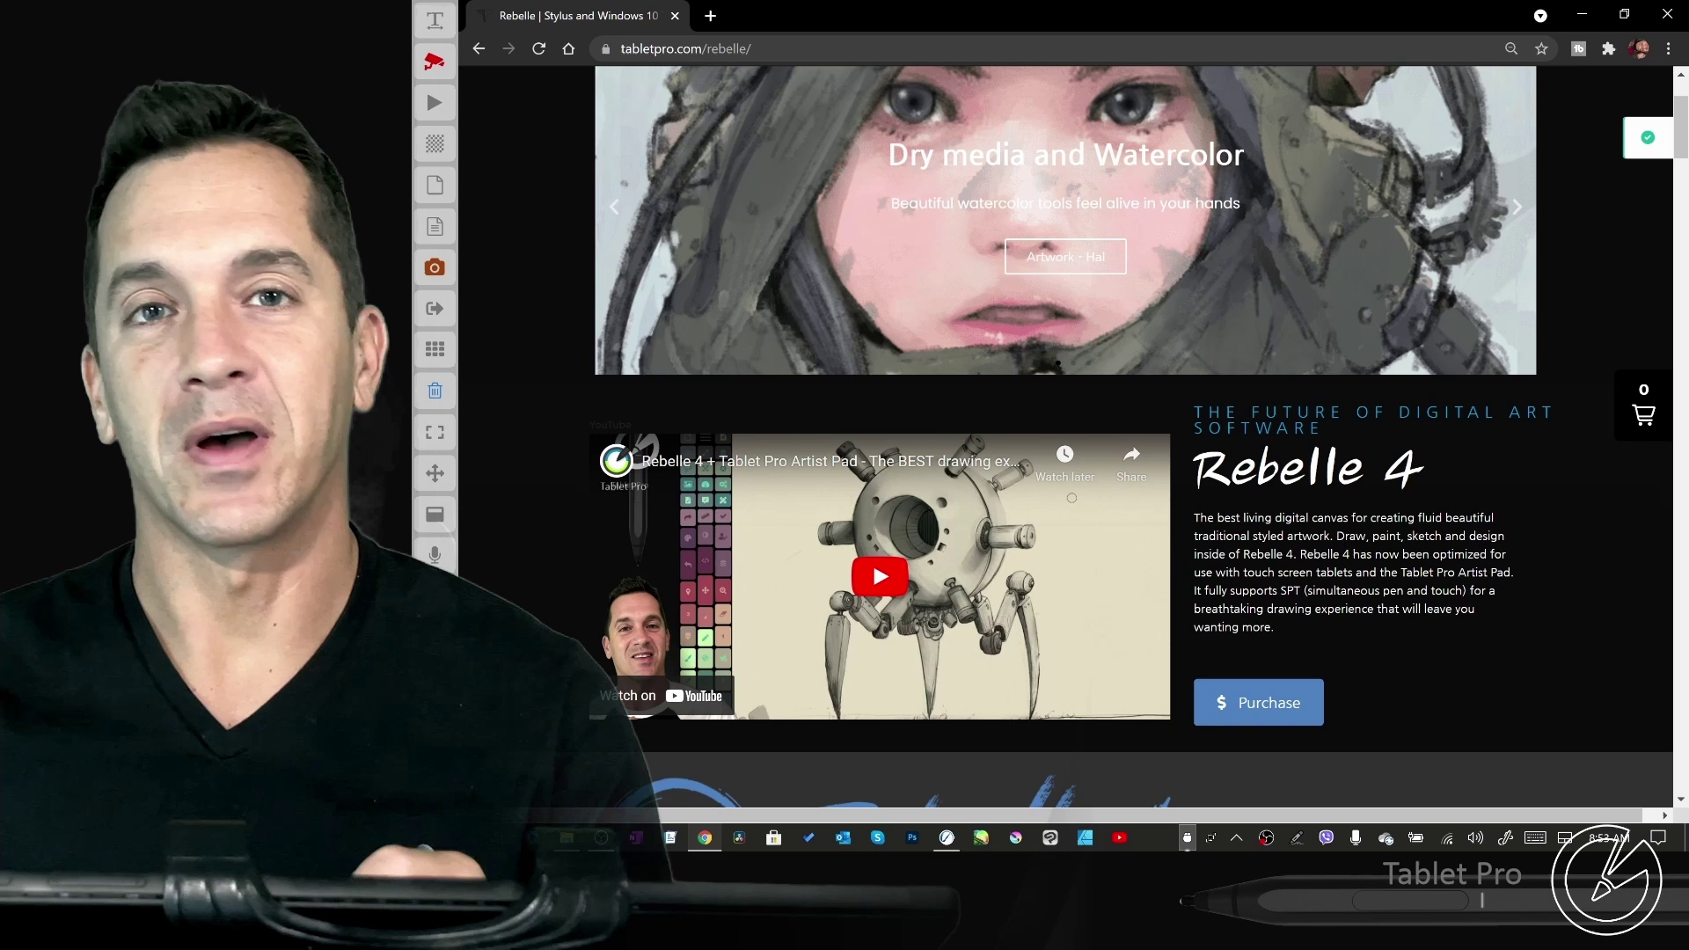
pyautogui.scroll(-3, 1064, 440)
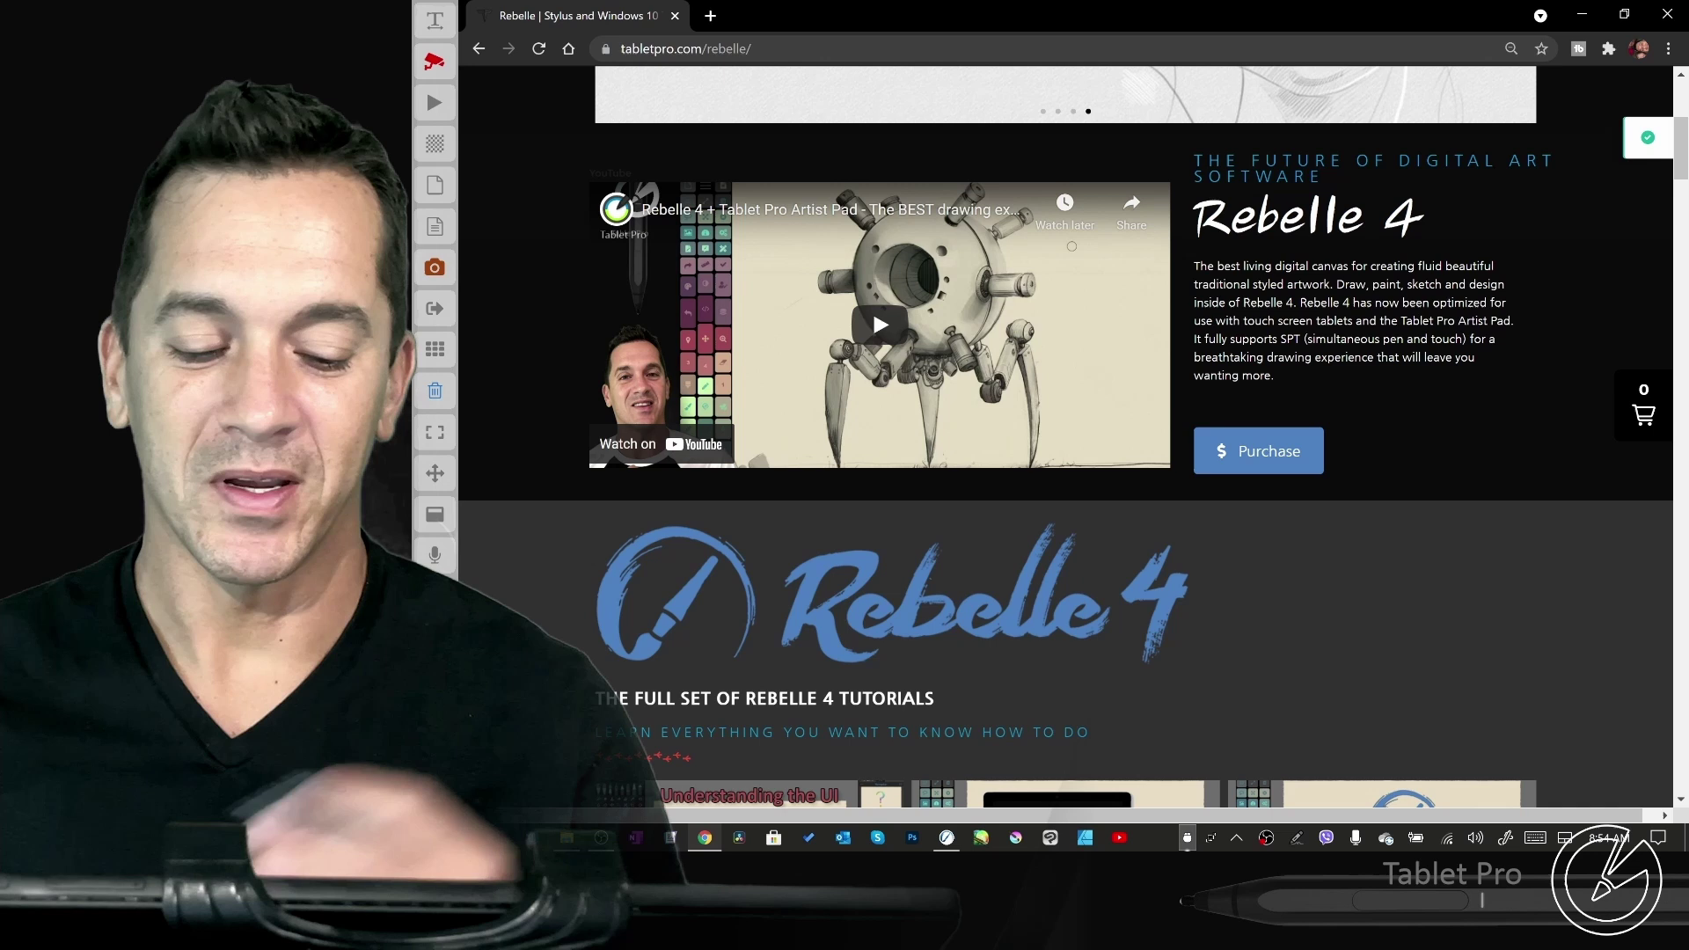
pyautogui.scroll(-4, 1447, 266)
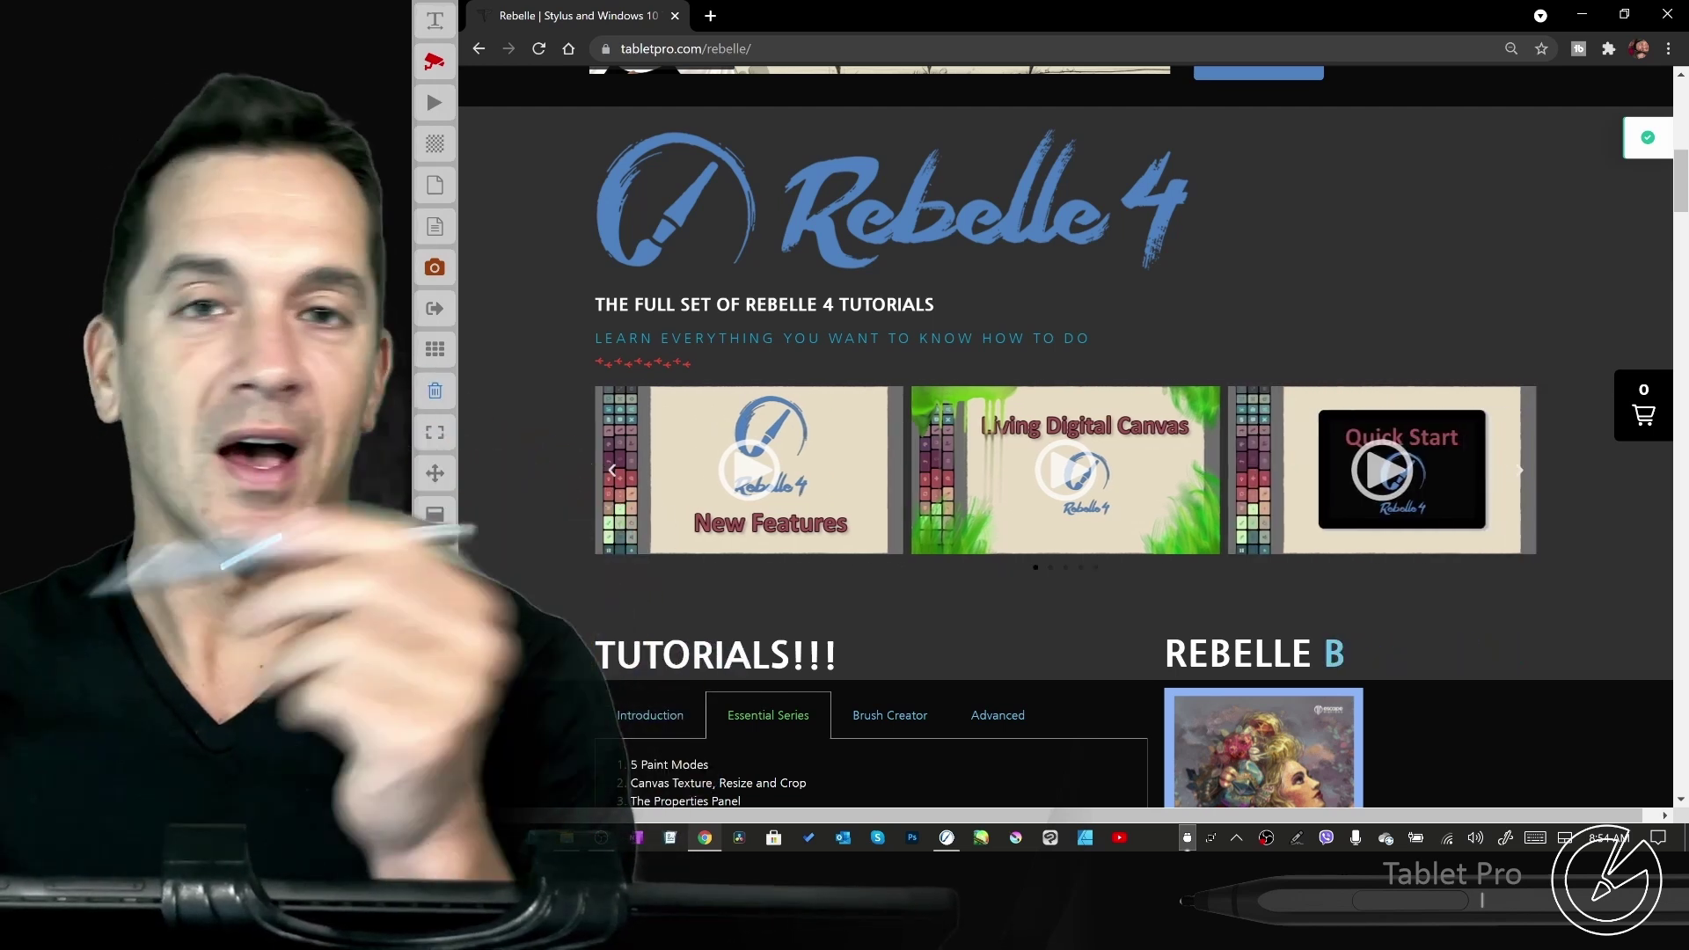
pyautogui.scroll(-1, 1534, 549)
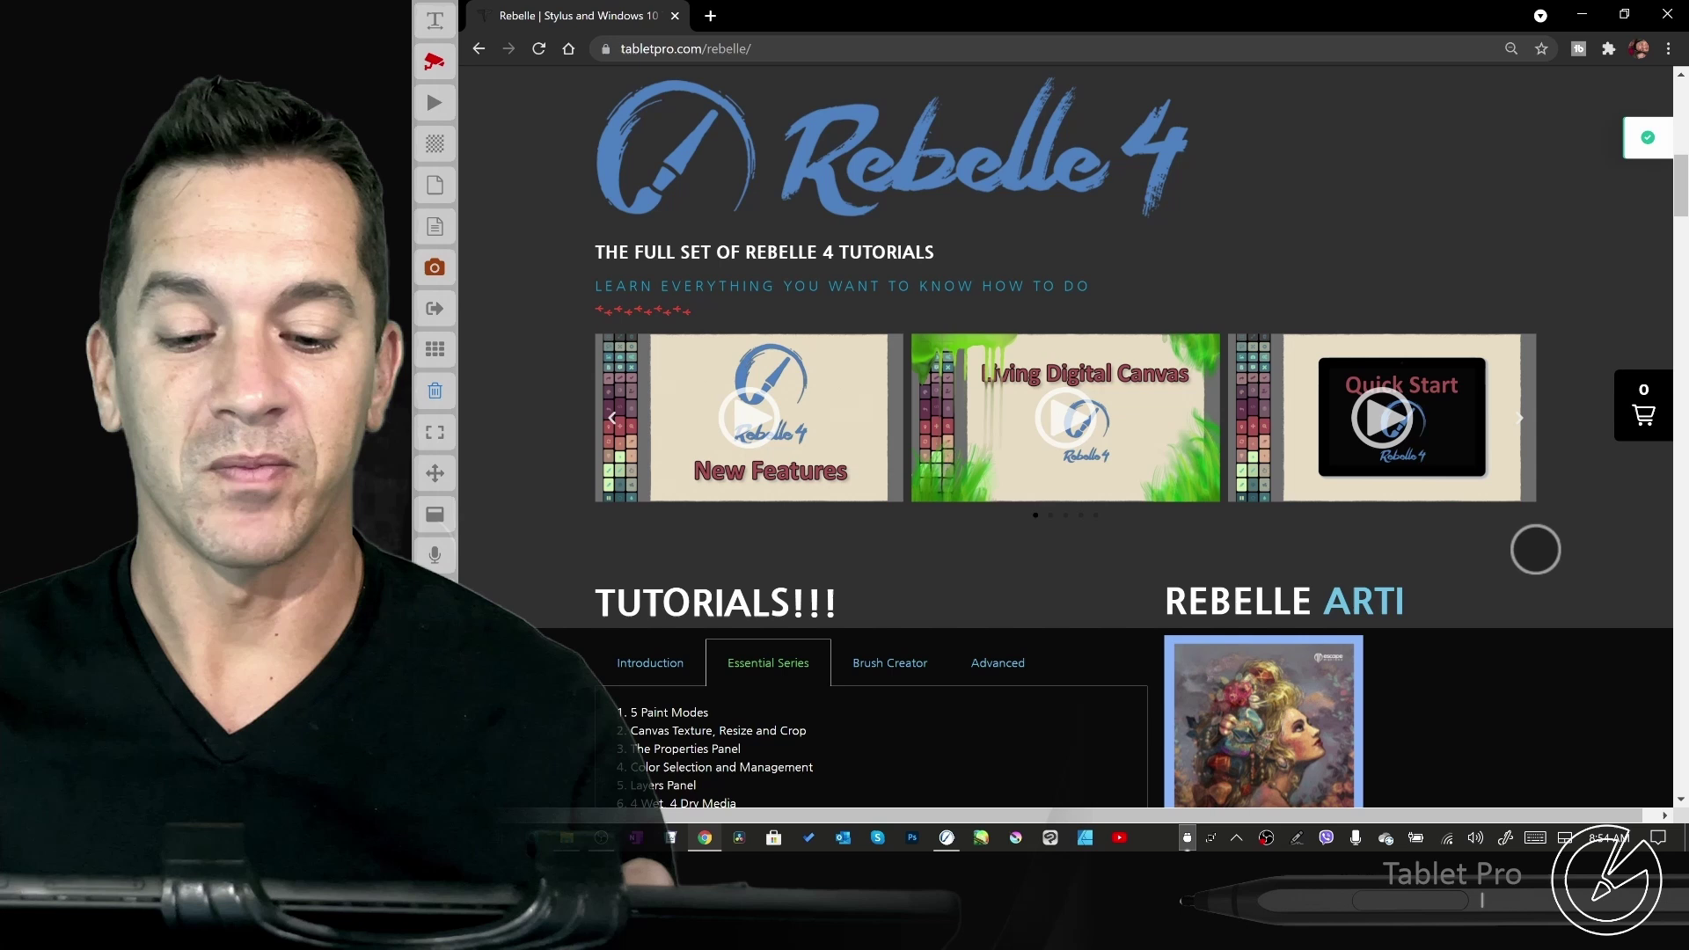
pyautogui.scroll(-1, 1535, 550)
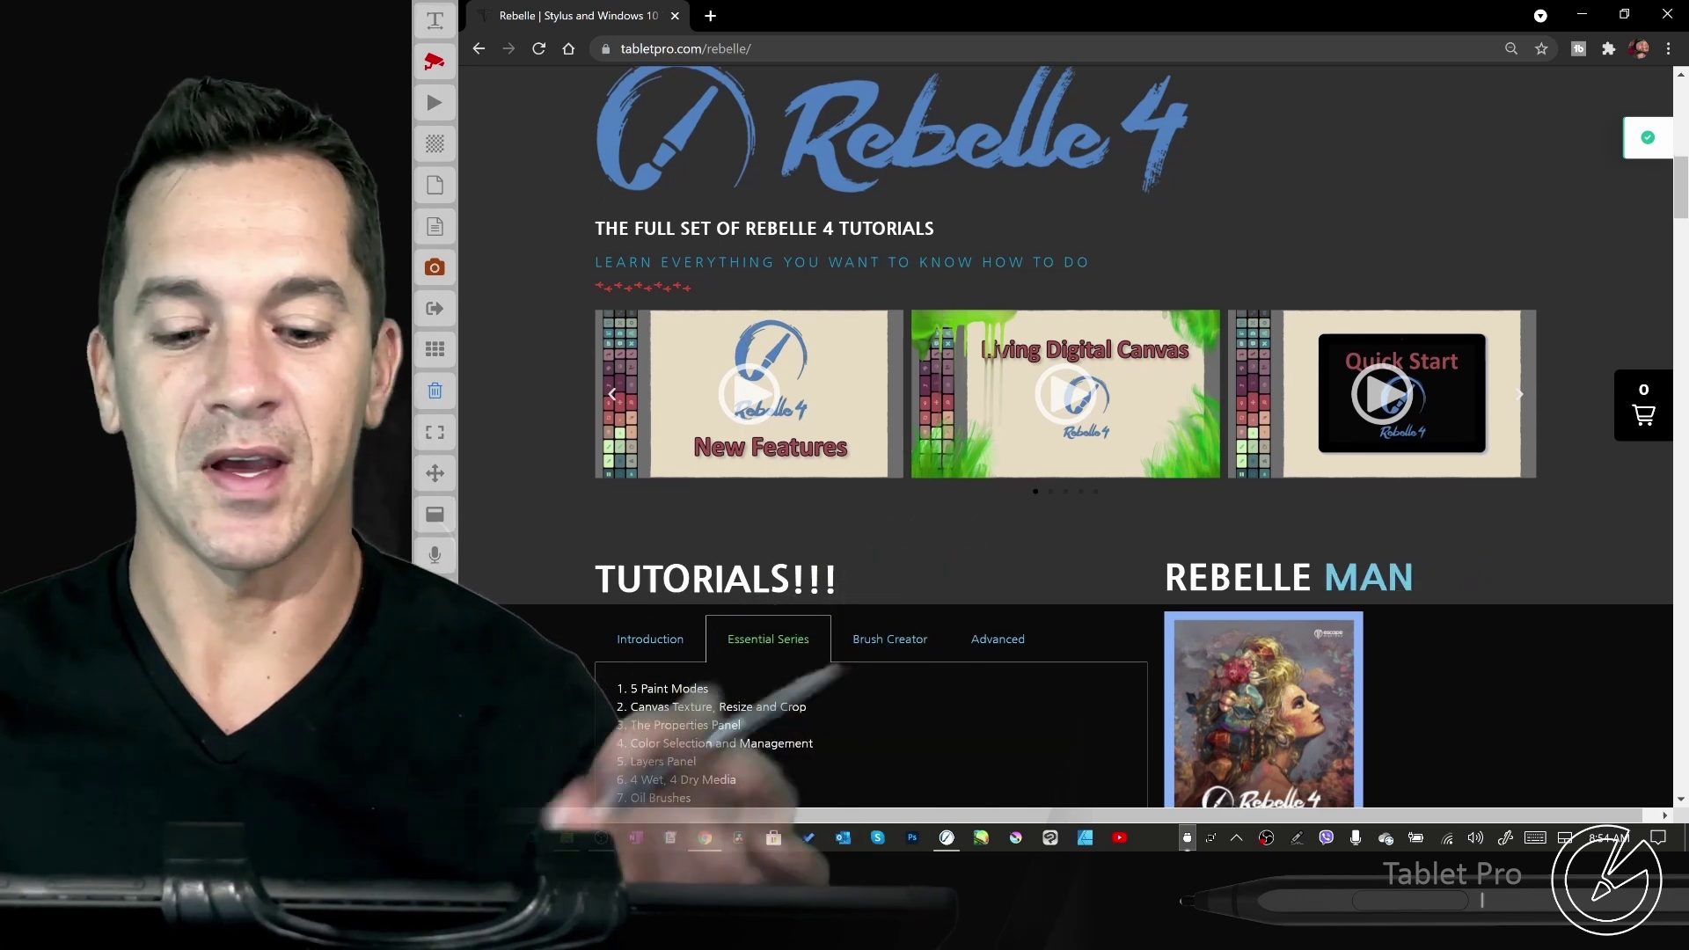
pyautogui.scroll(-3, 1515, 528)
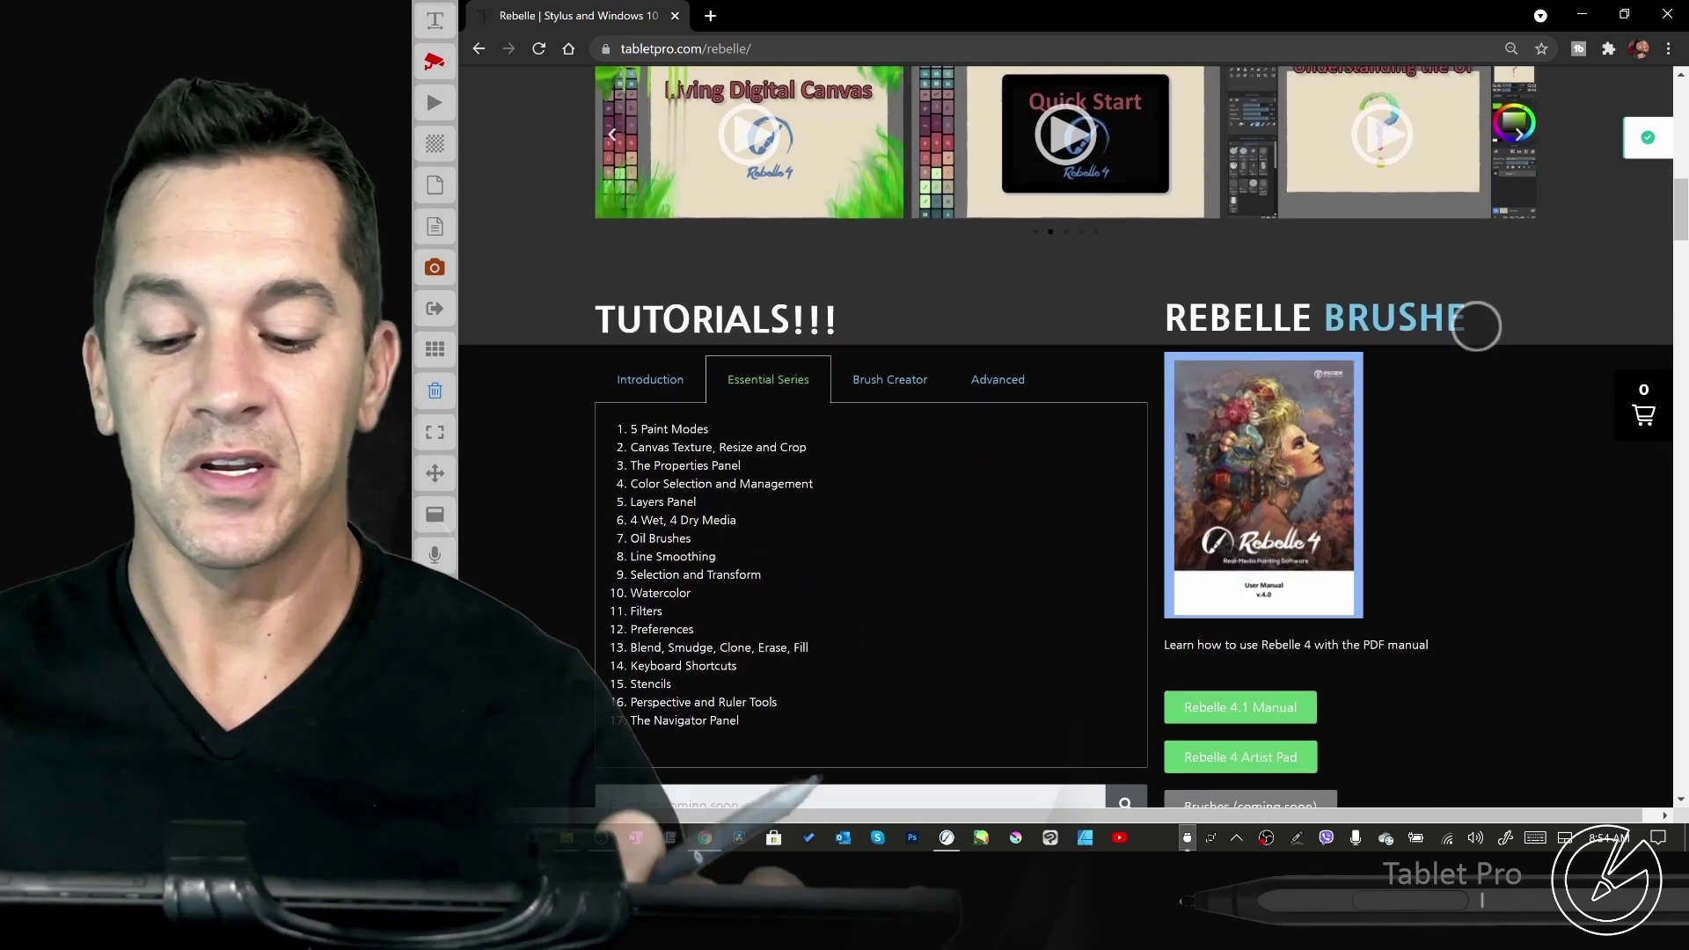
# Review the Introduction, Essential Series, Brush Creator and Advanced tutorial lists, ending on Introduction
pyautogui.click(650, 370)
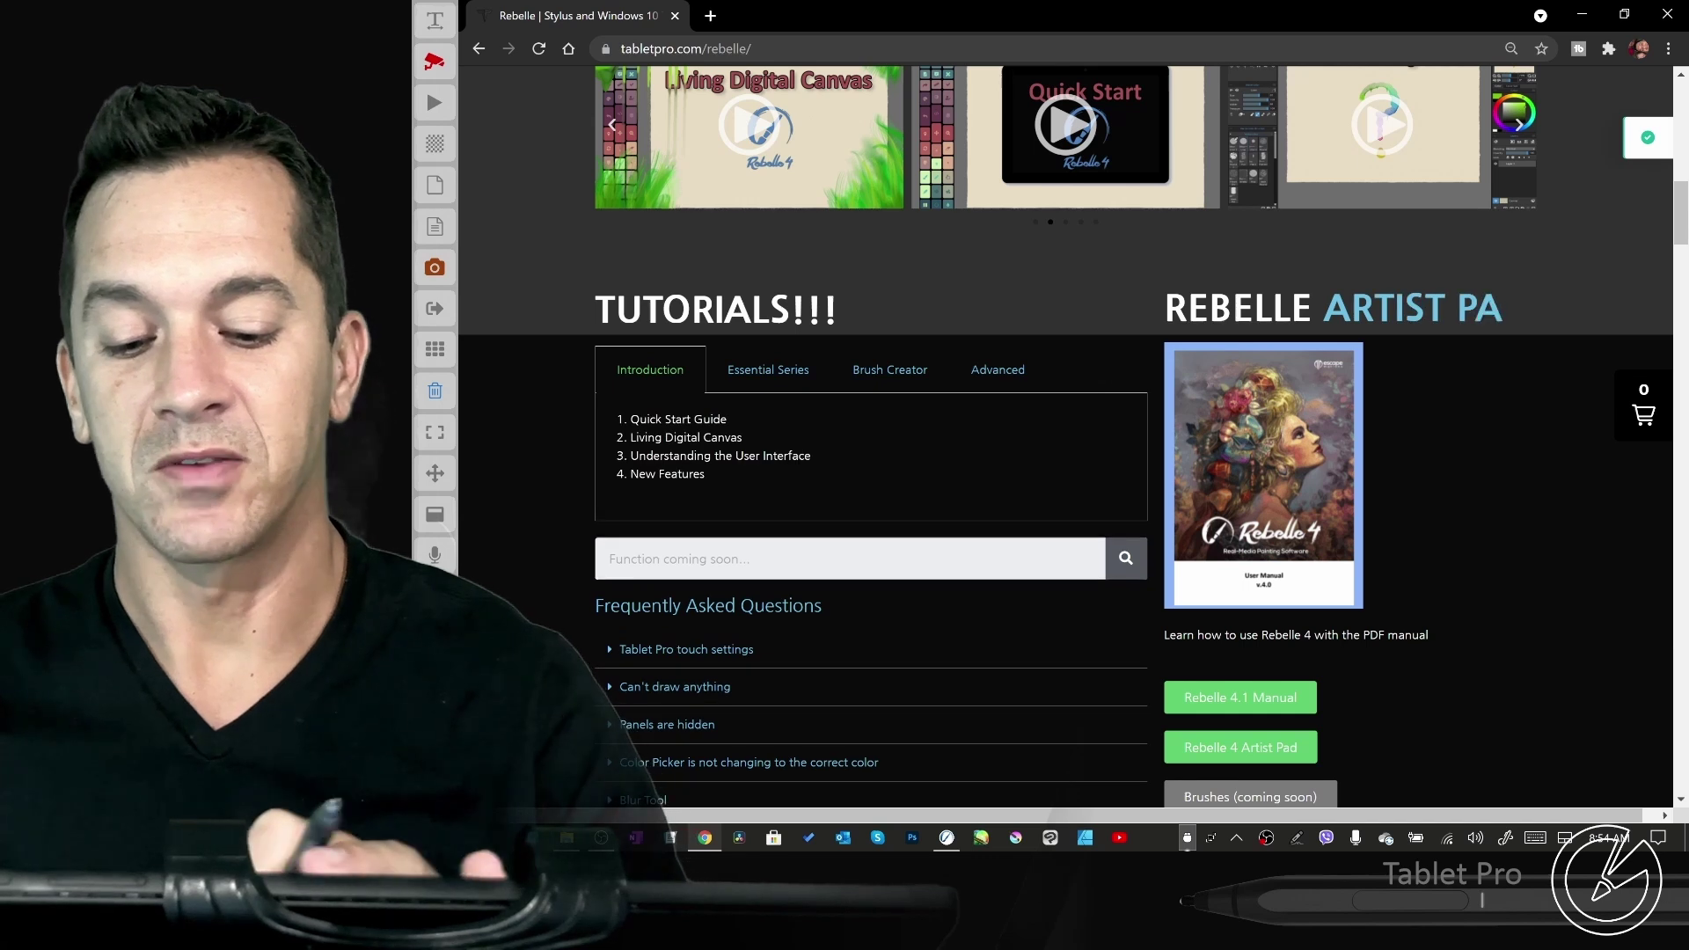
pyautogui.click(767, 369)
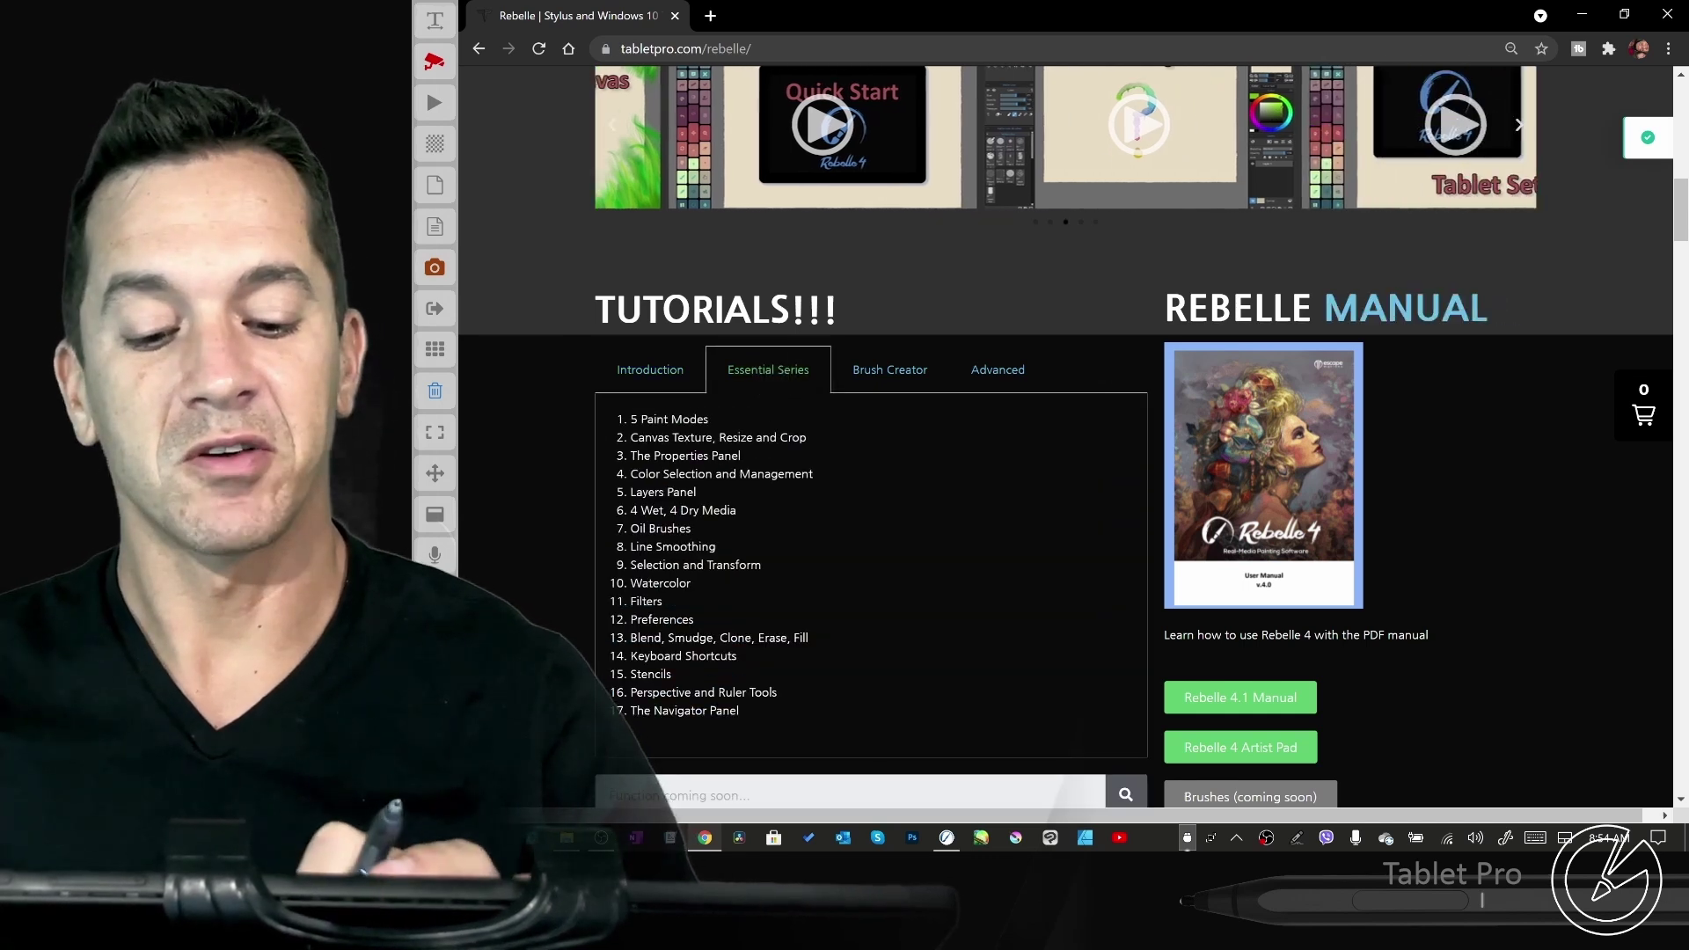
pyautogui.click(889, 369)
pyautogui.click(1002, 370)
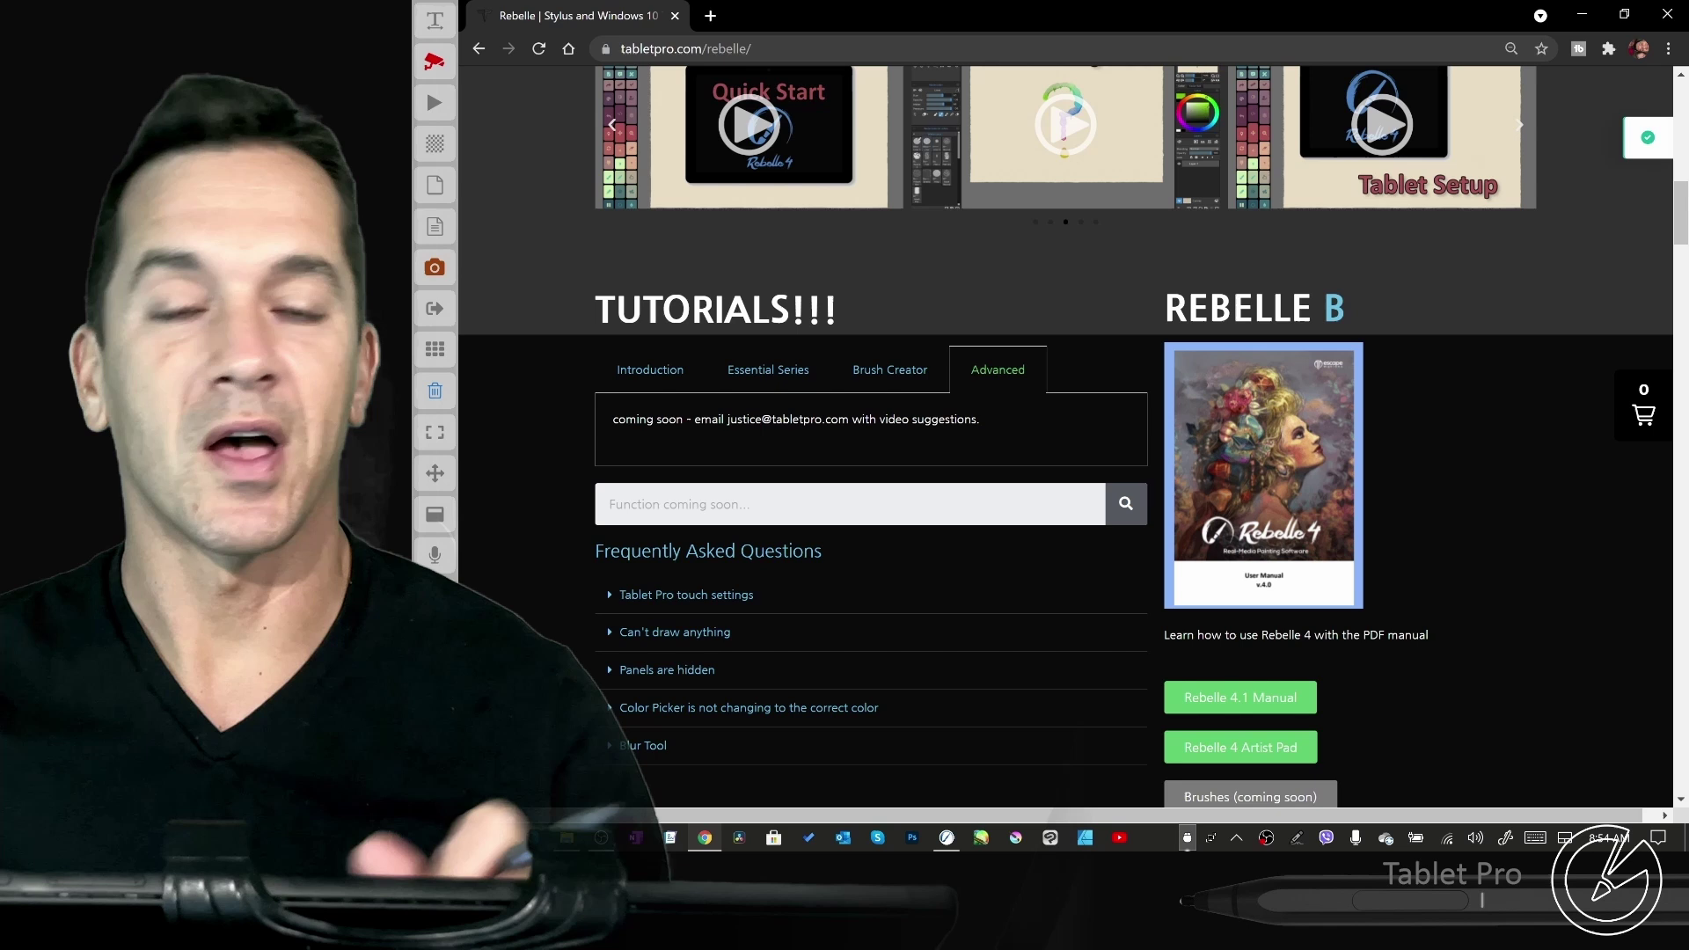
pyautogui.click(889, 370)
pyautogui.click(650, 370)
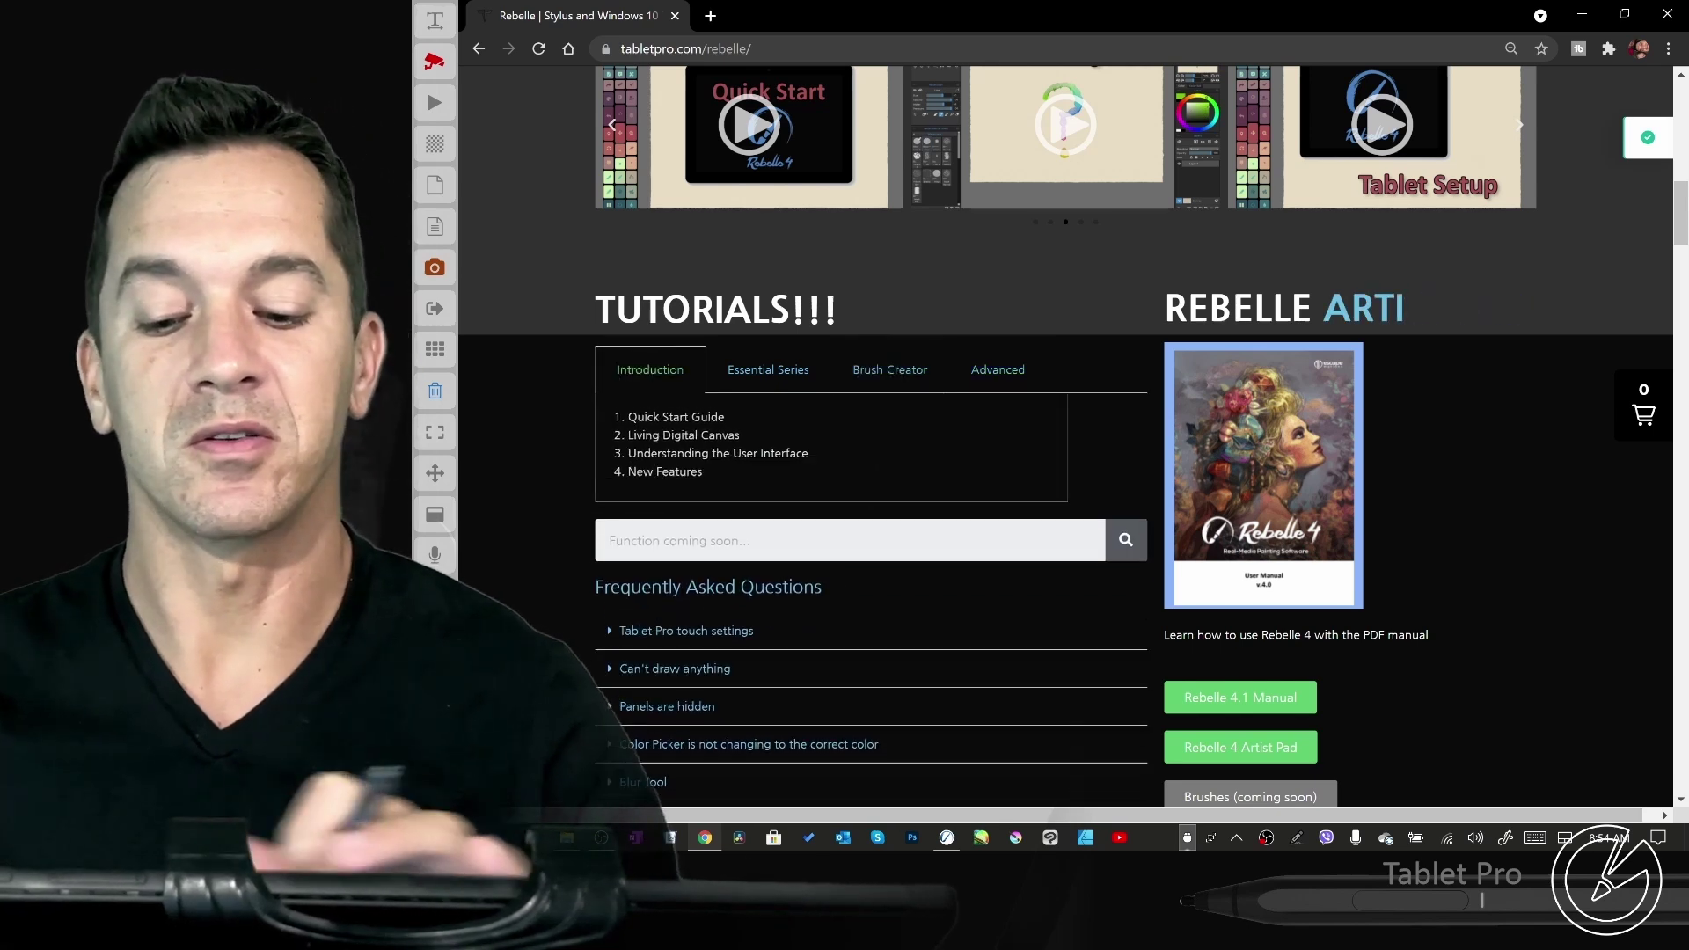
# Look through the frequently asked questions, the Tablet Pro install guide and the Brush Creator Series section
pyautogui.scroll(-2, 1457, 365)
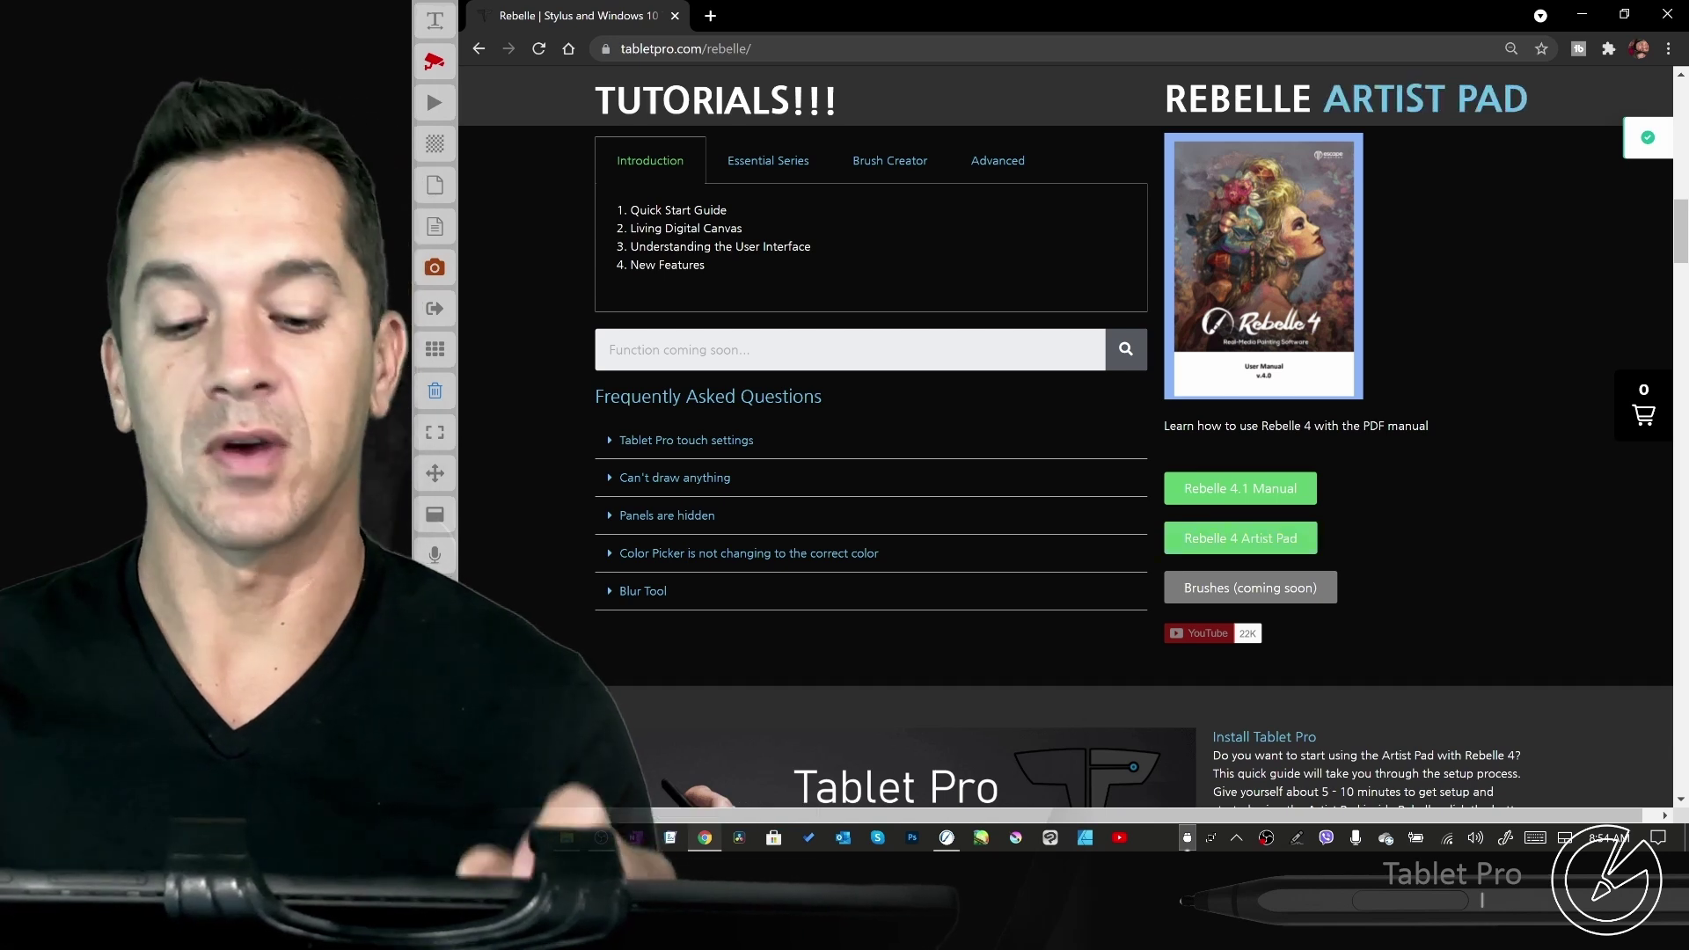
pyautogui.scroll(-5, 1065, 440)
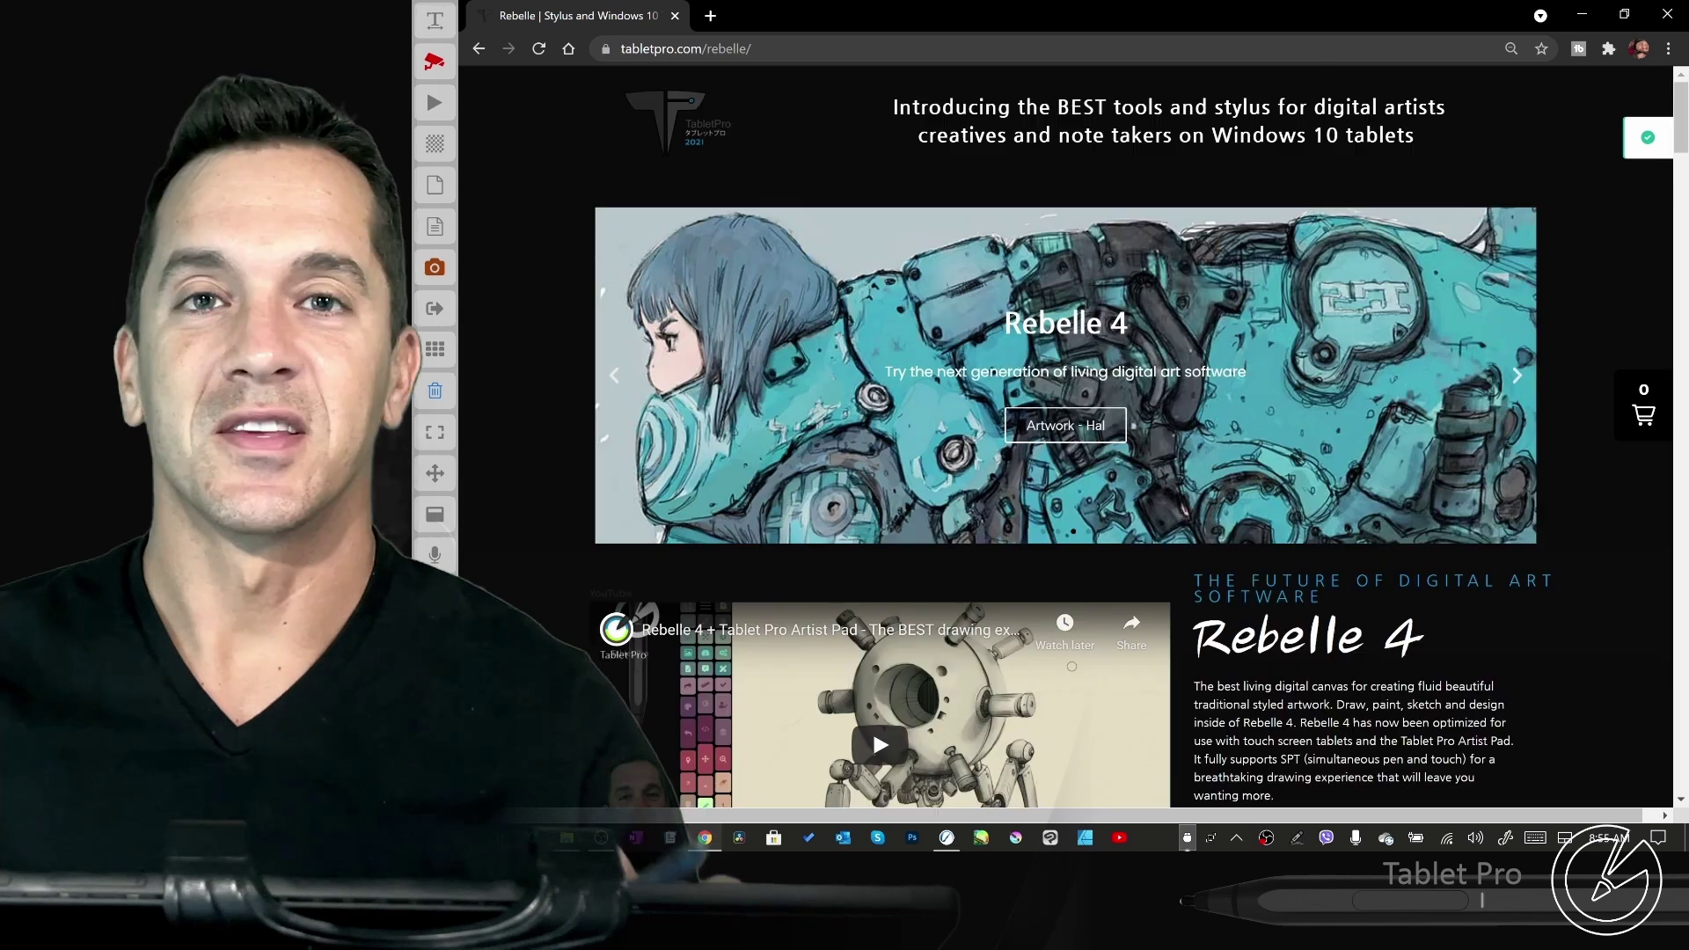
pyautogui.scroll(-2, 1472, 378)
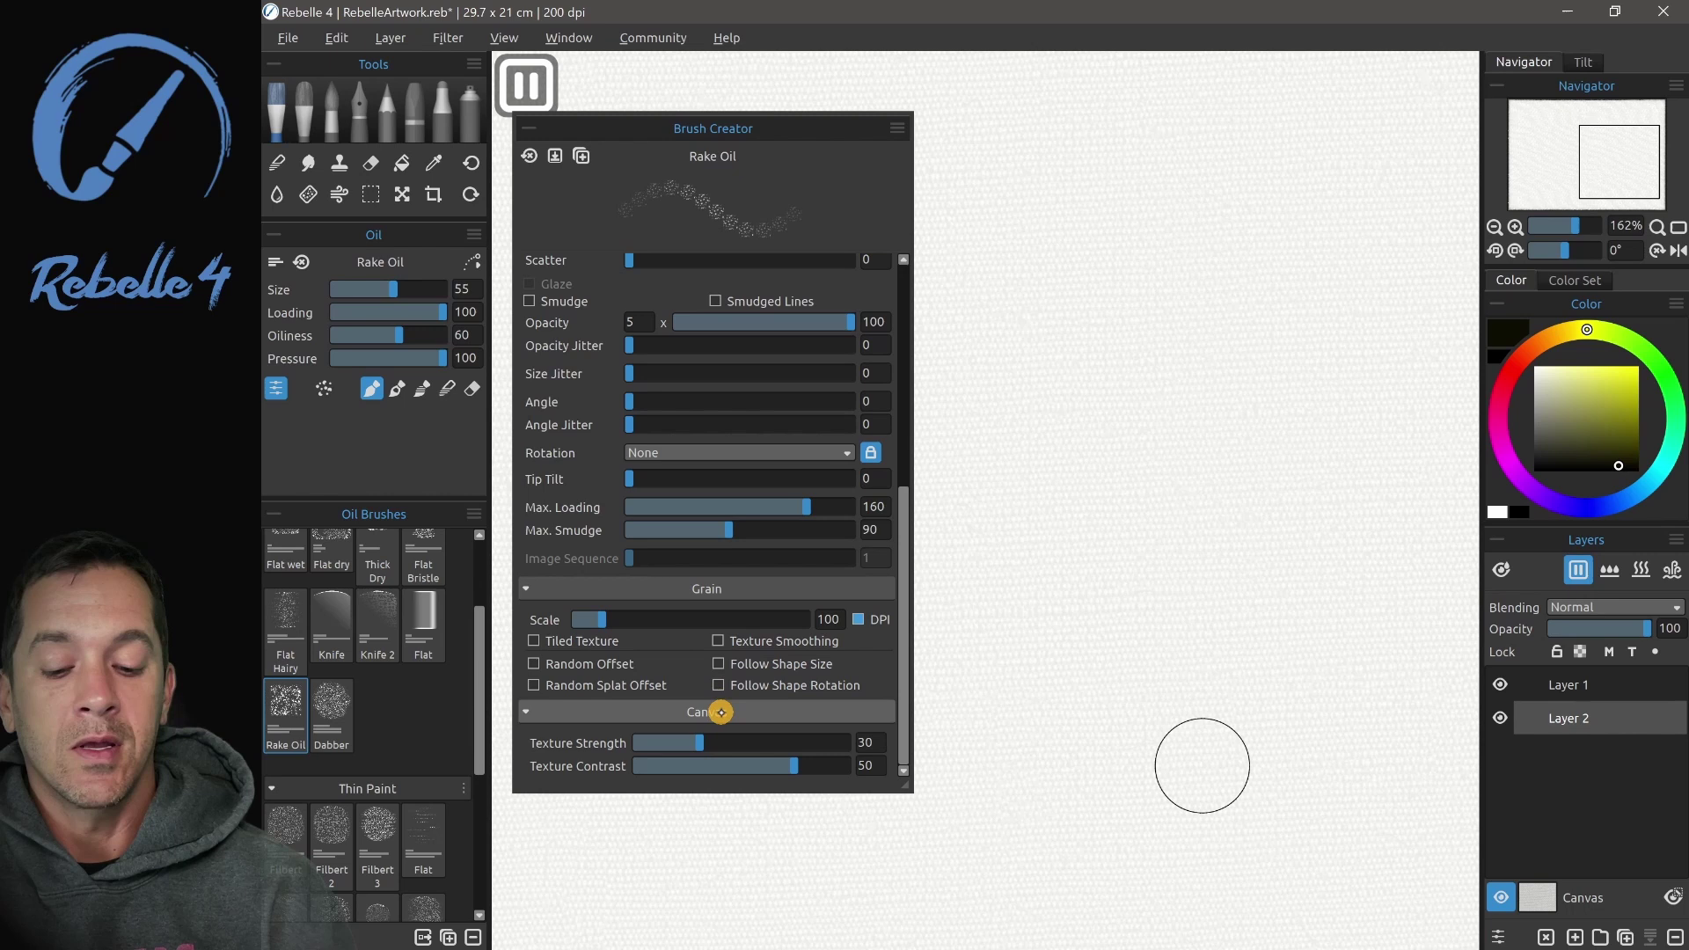
# Examine the Rake Oil brush's settings in Rebelle's Brush Creator, including the image library for its grain
pyautogui.moveTo(898, 560)
pyautogui.mouseDown()
pyautogui.moveTo(901, 536)
pyautogui.moveTo(908, 581)
pyautogui.mouseUp()
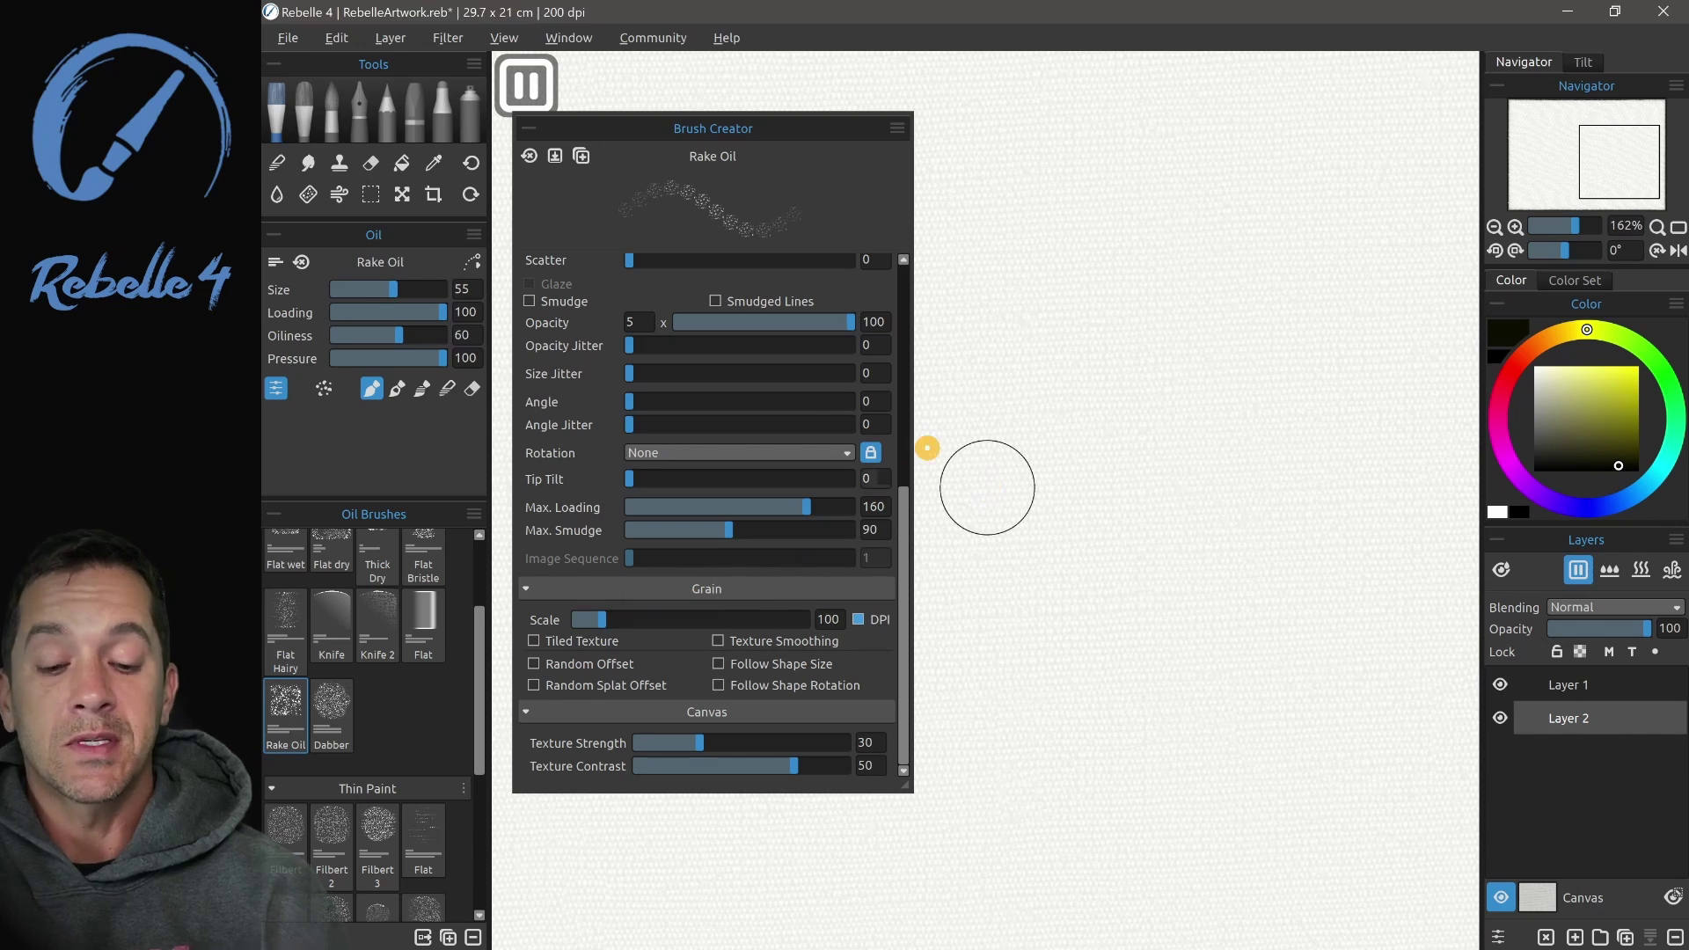
pyautogui.moveTo(900, 501); pyautogui.dragTo(886, 261)
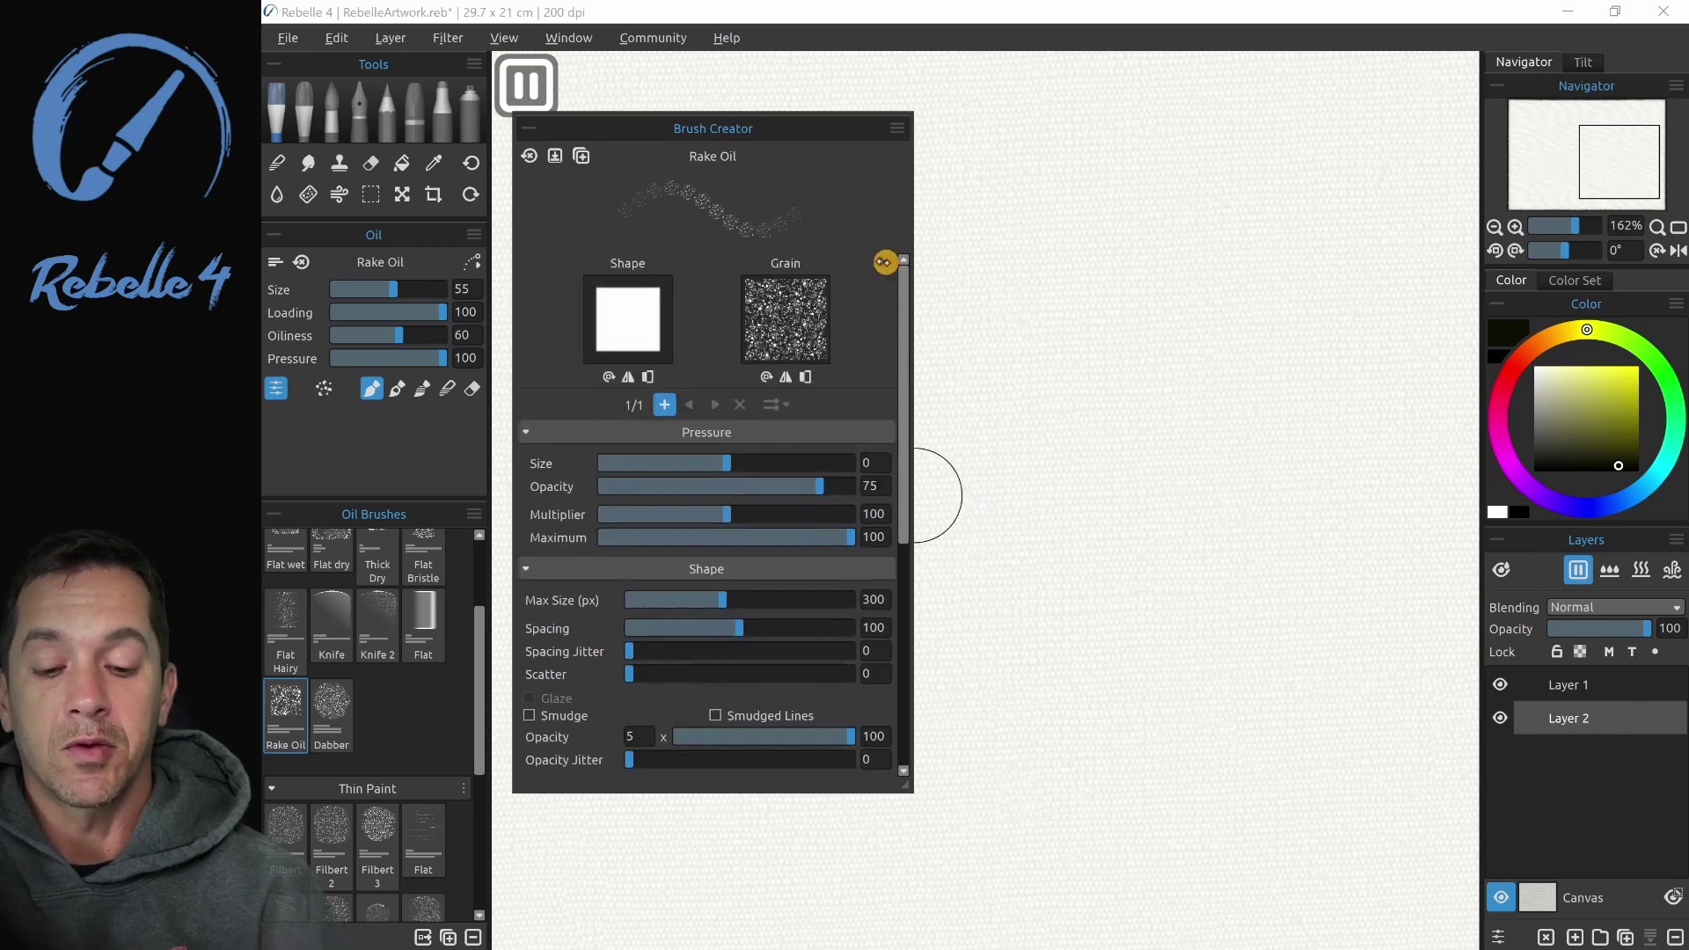
pyautogui.click(783, 319)
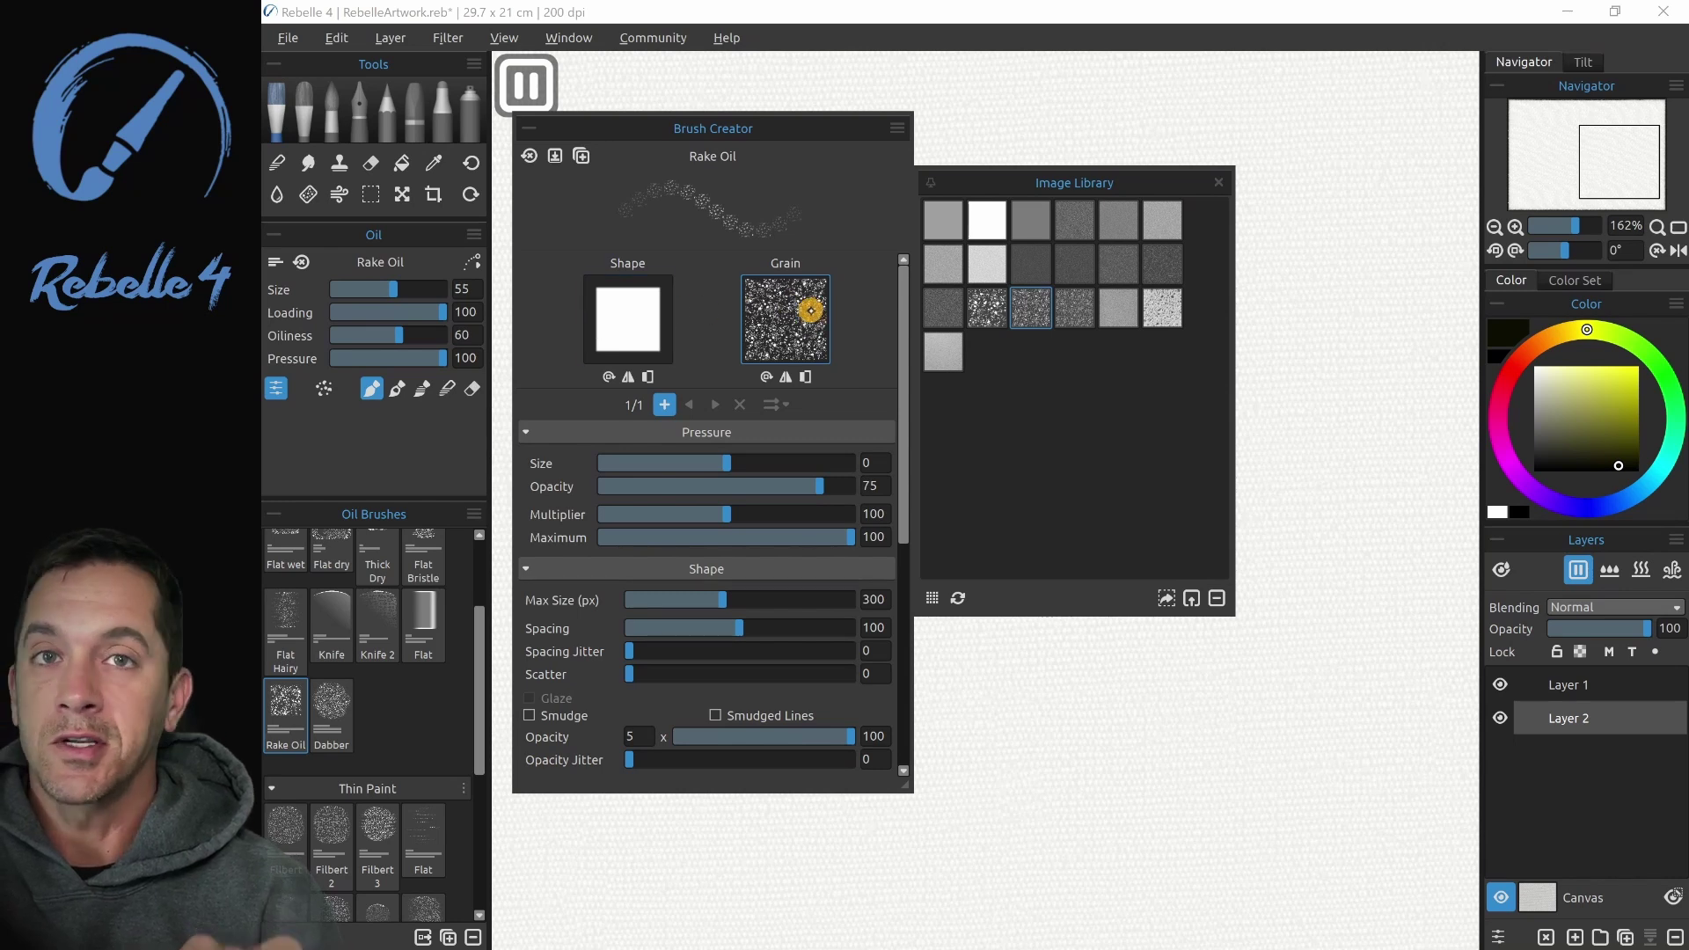
pyautogui.click(1249, 195)
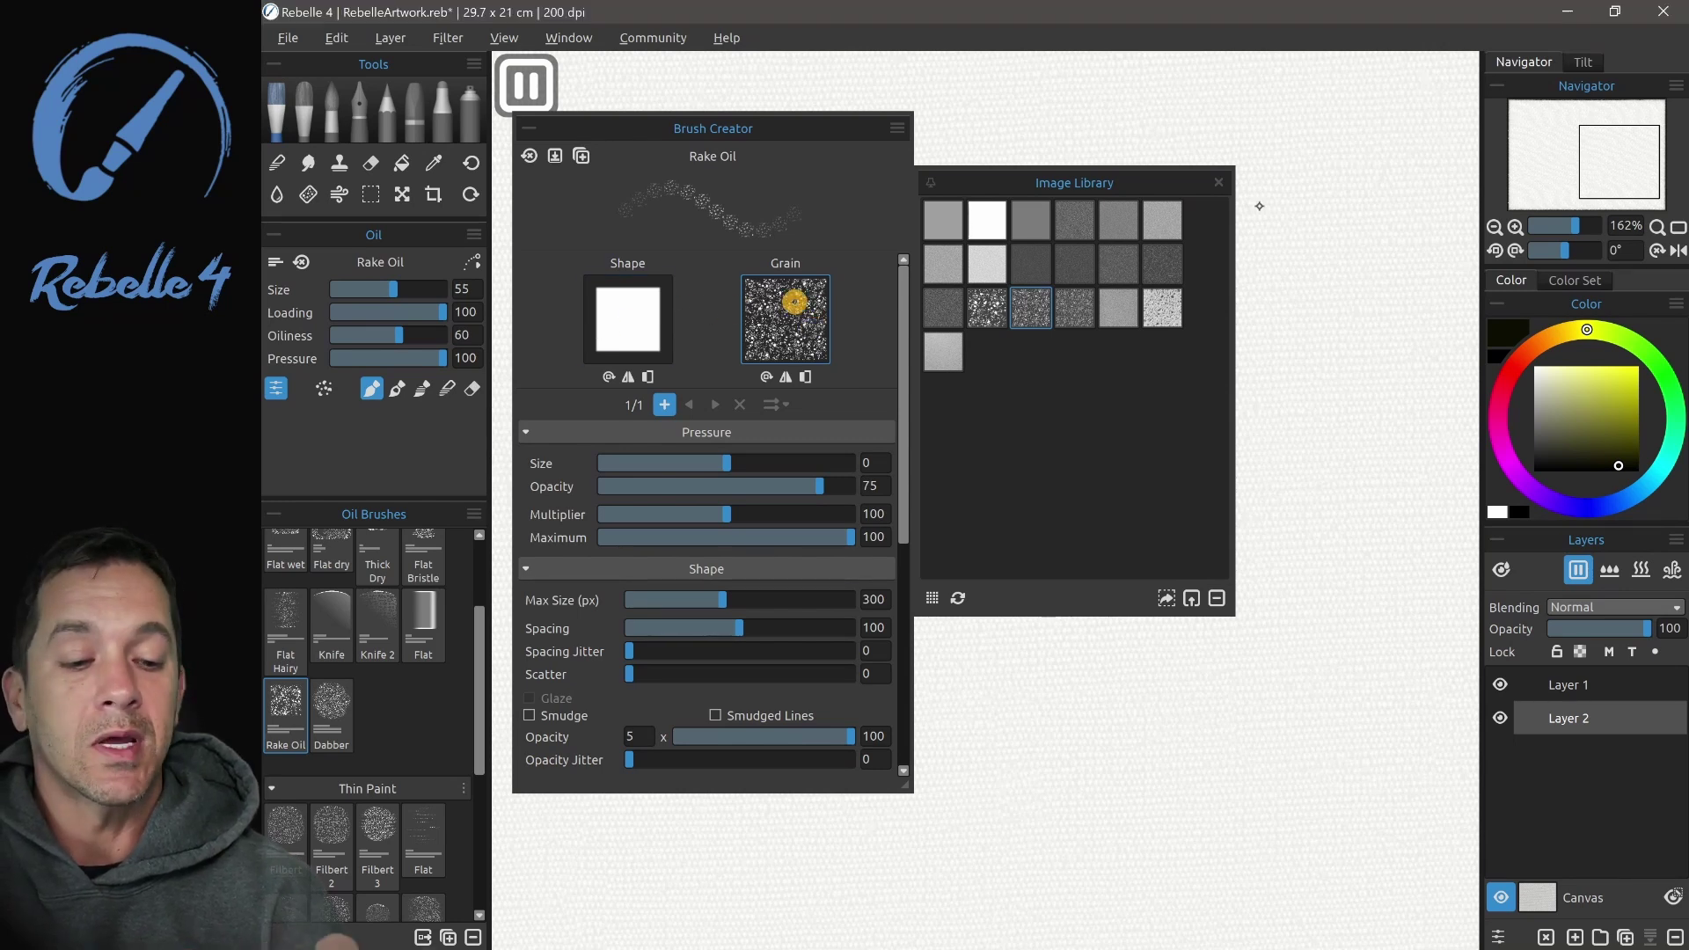
pyautogui.click(1216, 179)
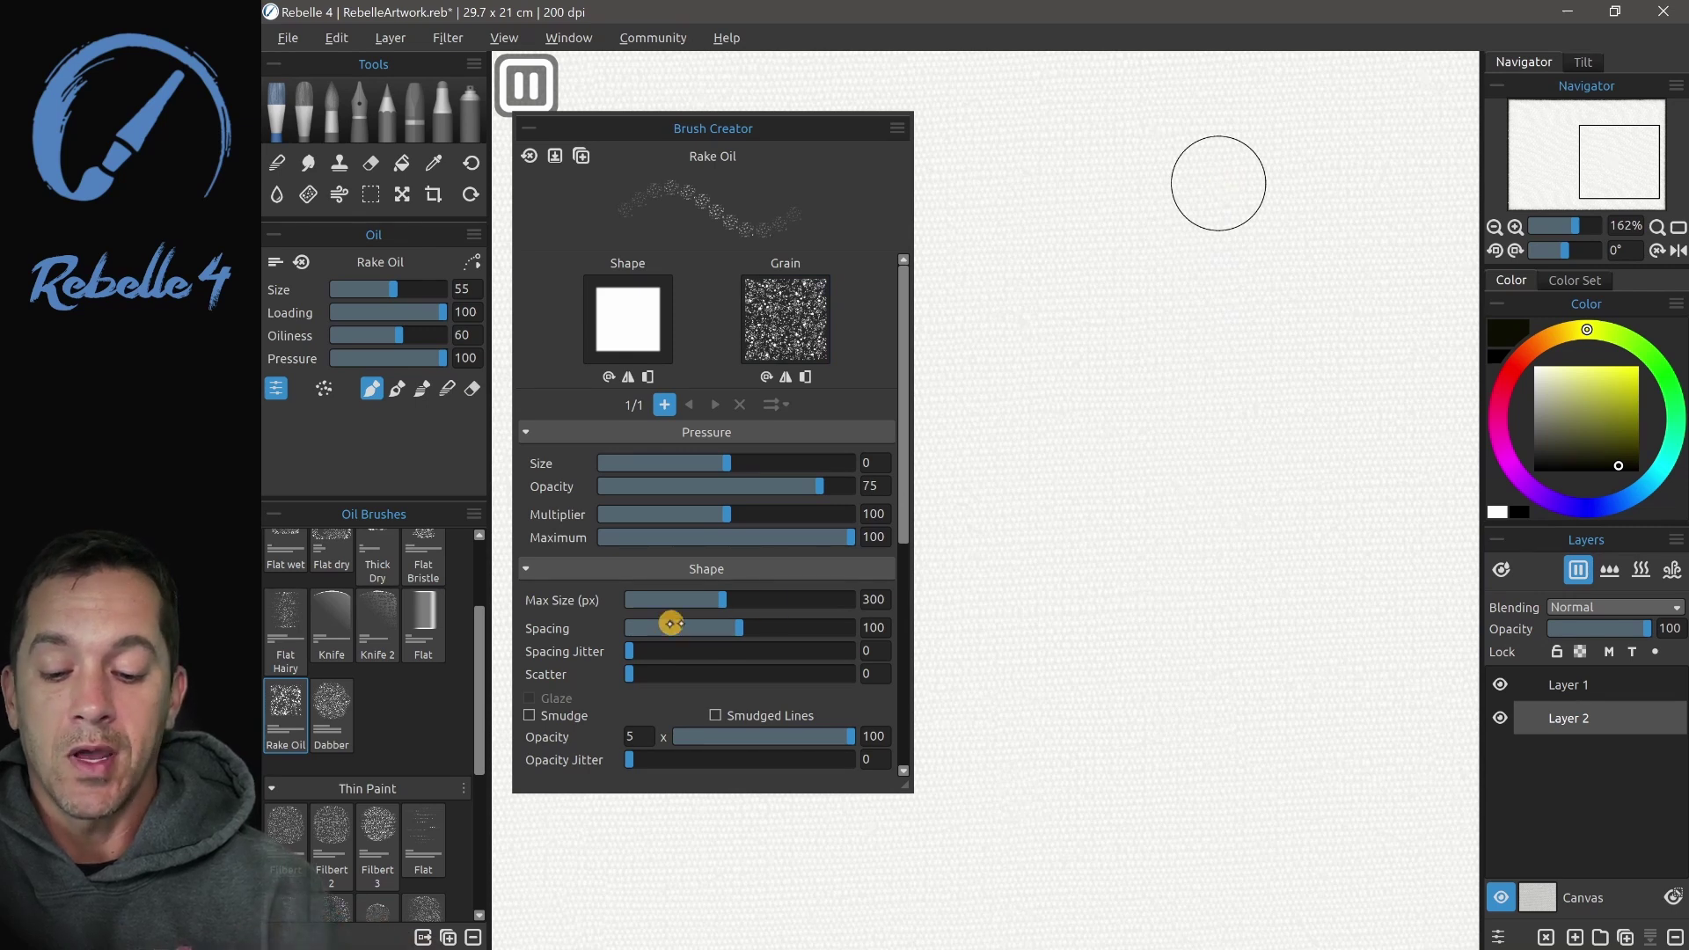
# Paint a horizontal row of Rake Oil test dabs across the upper part of the canvas
pyautogui.moveTo(904, 460); pyautogui.dragTo(891, 658)
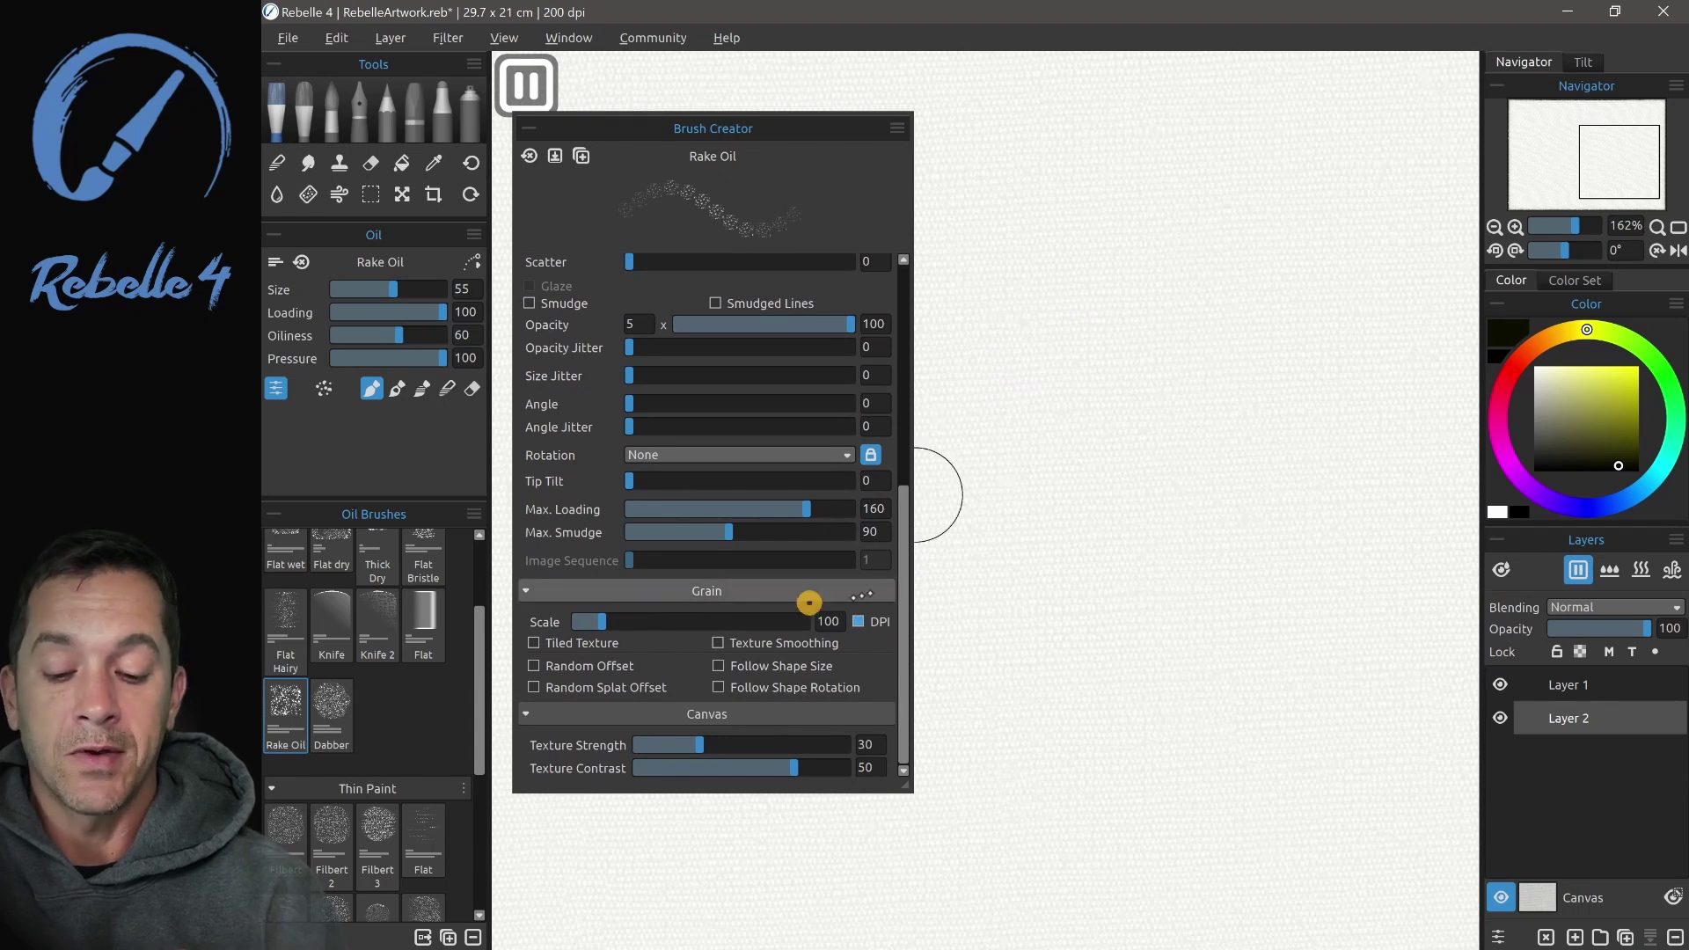
pyautogui.moveTo(972, 243); pyautogui.dragTo(1420, 256)
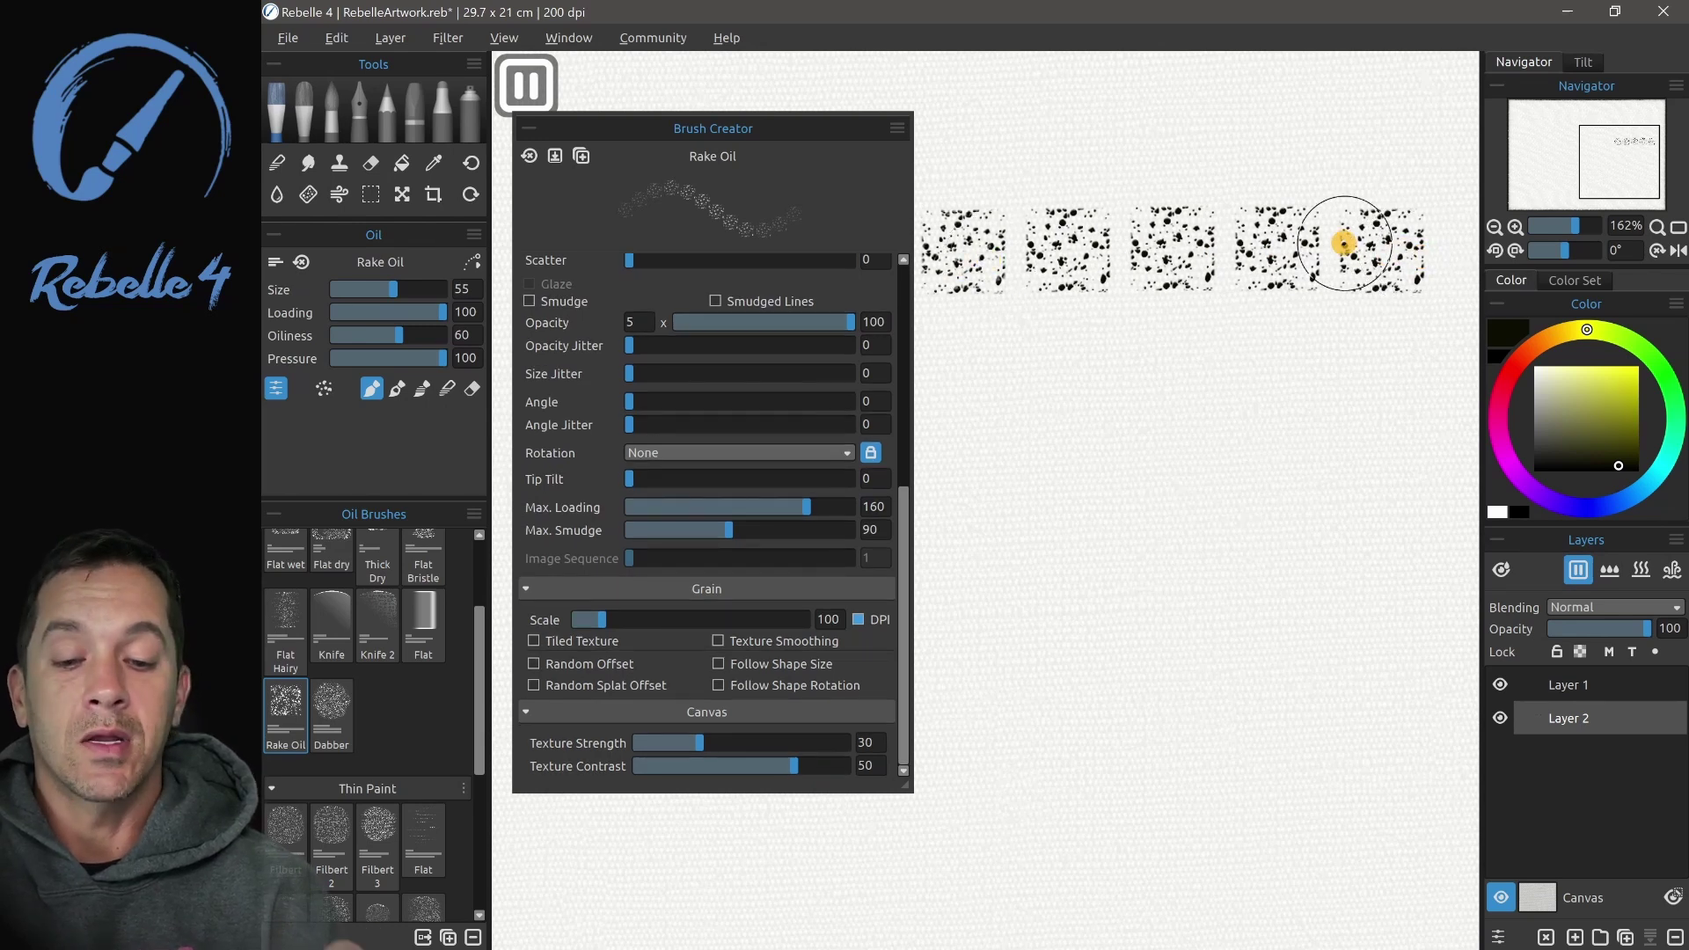
# Set the Rake Oil grain scale to 556 and paint a second test row below the first
pyautogui.scroll(8, 908, 520)
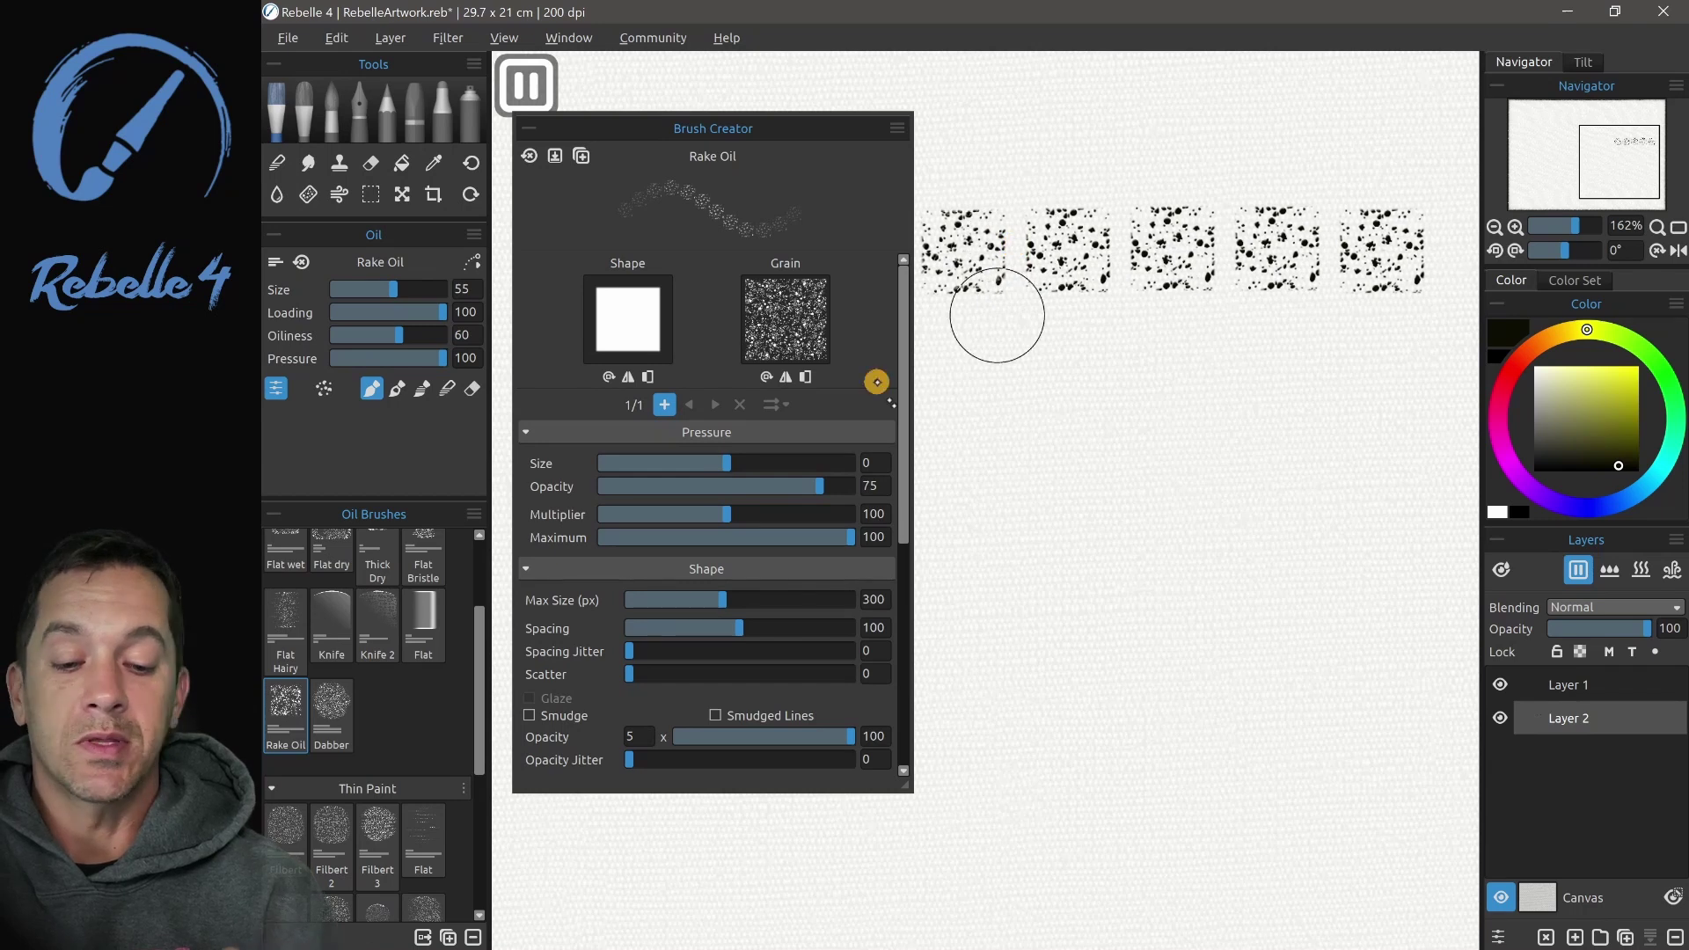
pyautogui.scroll(-5, 905, 416)
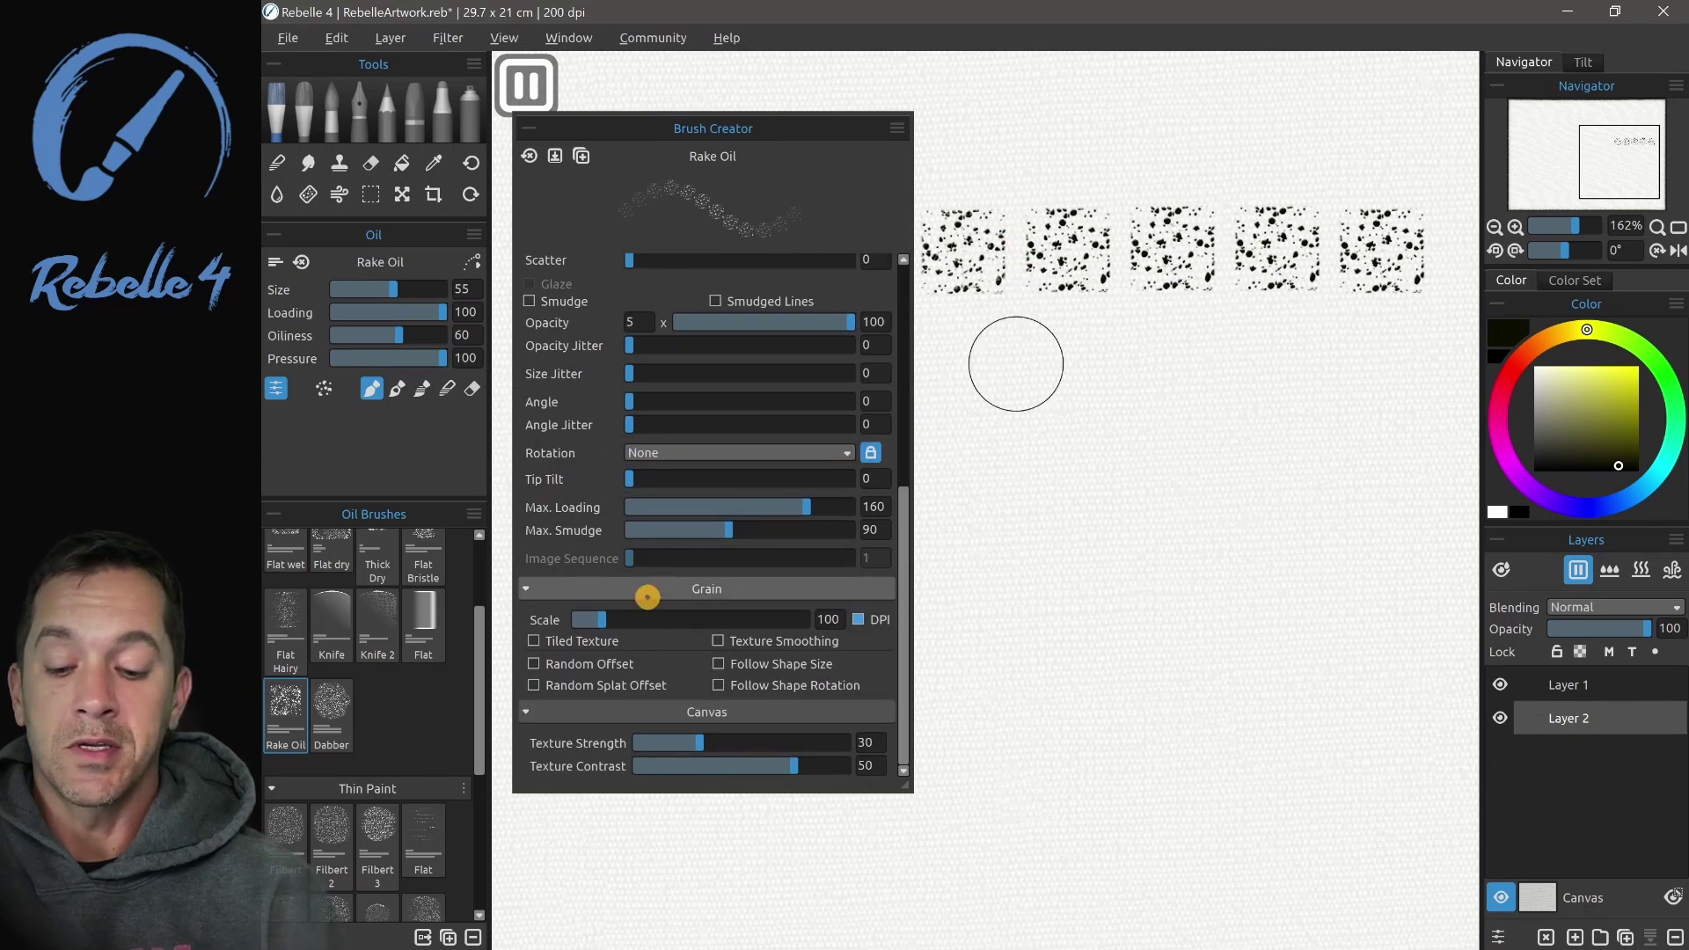
pyautogui.moveTo(608, 618); pyautogui.dragTo(735, 620)
pyautogui.moveTo(967, 365); pyautogui.dragTo(1406, 355)
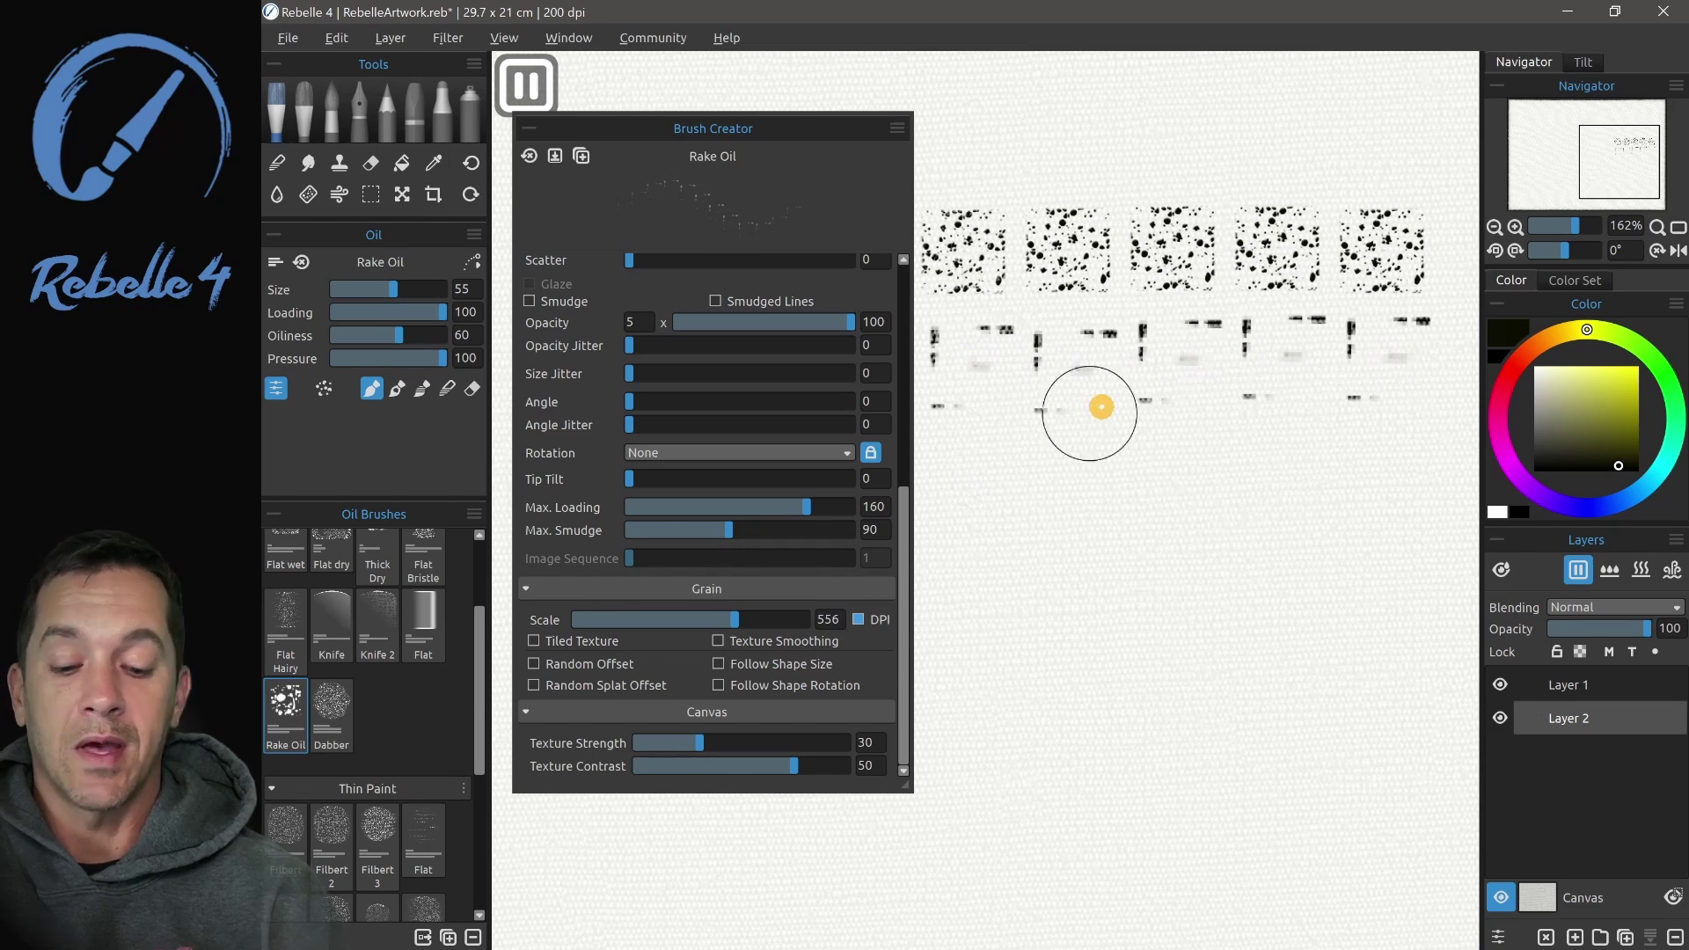
# Set the grain scale to 26 and paint a third test row below the second
pyautogui.moveTo(735, 613); pyautogui.dragTo(600, 623)
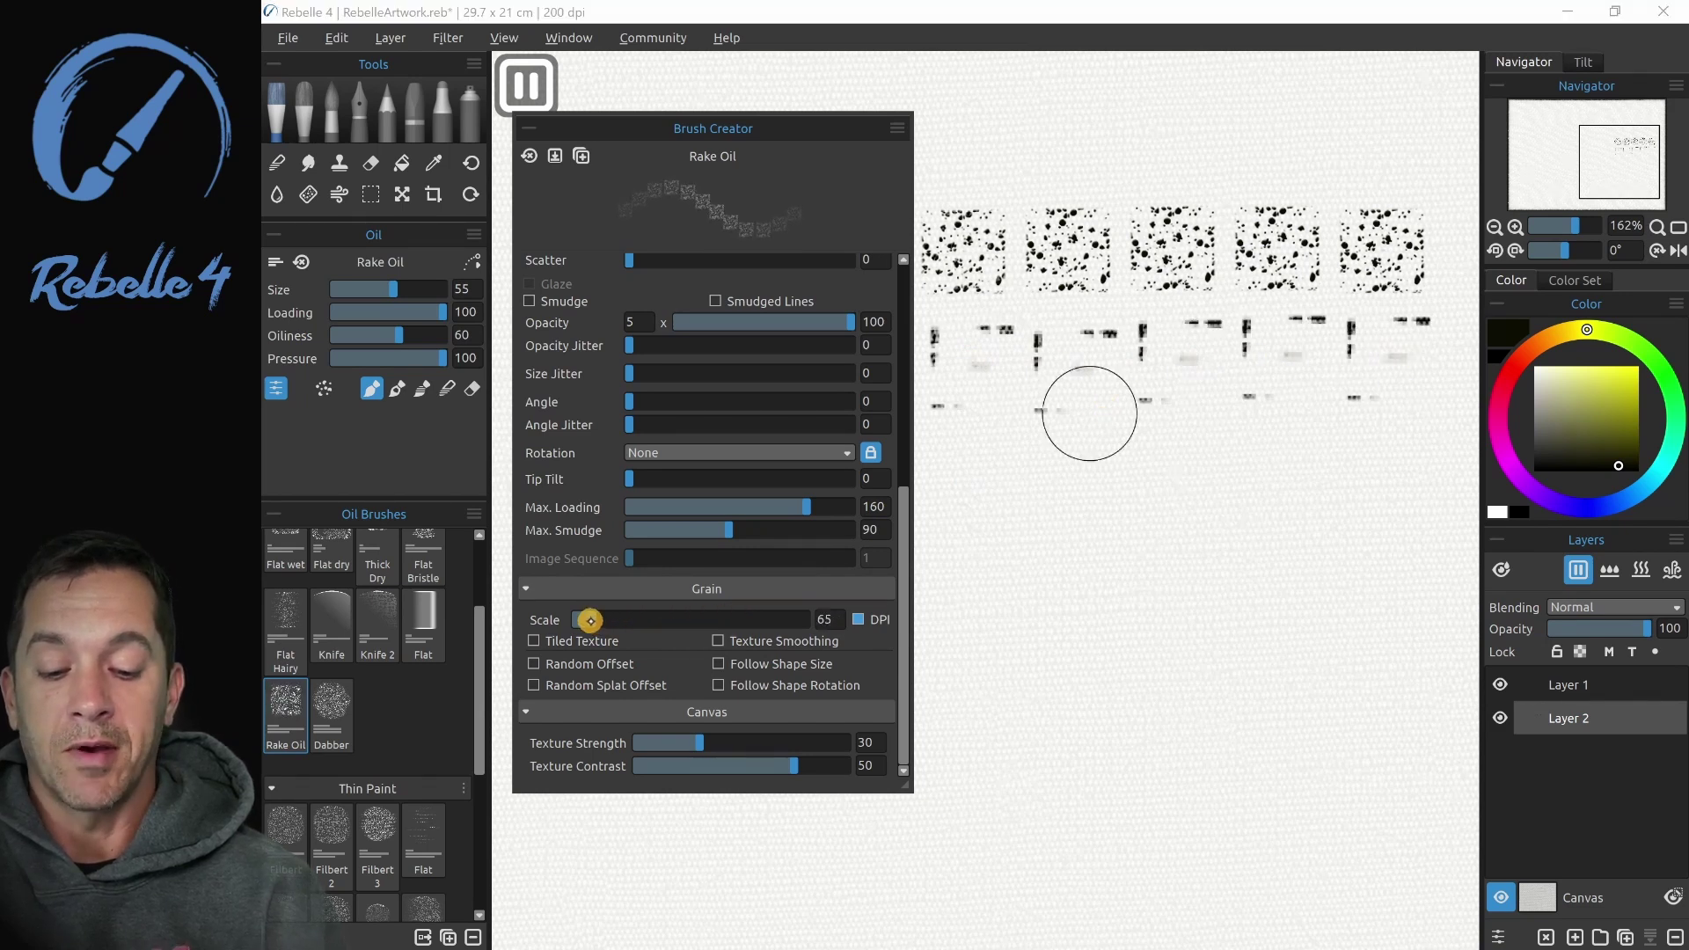
pyautogui.moveTo(950, 480)
pyautogui.mouseDown()
pyautogui.moveTo(1274, 460)
pyautogui.moveTo(1381, 472)
pyautogui.mouseUp()
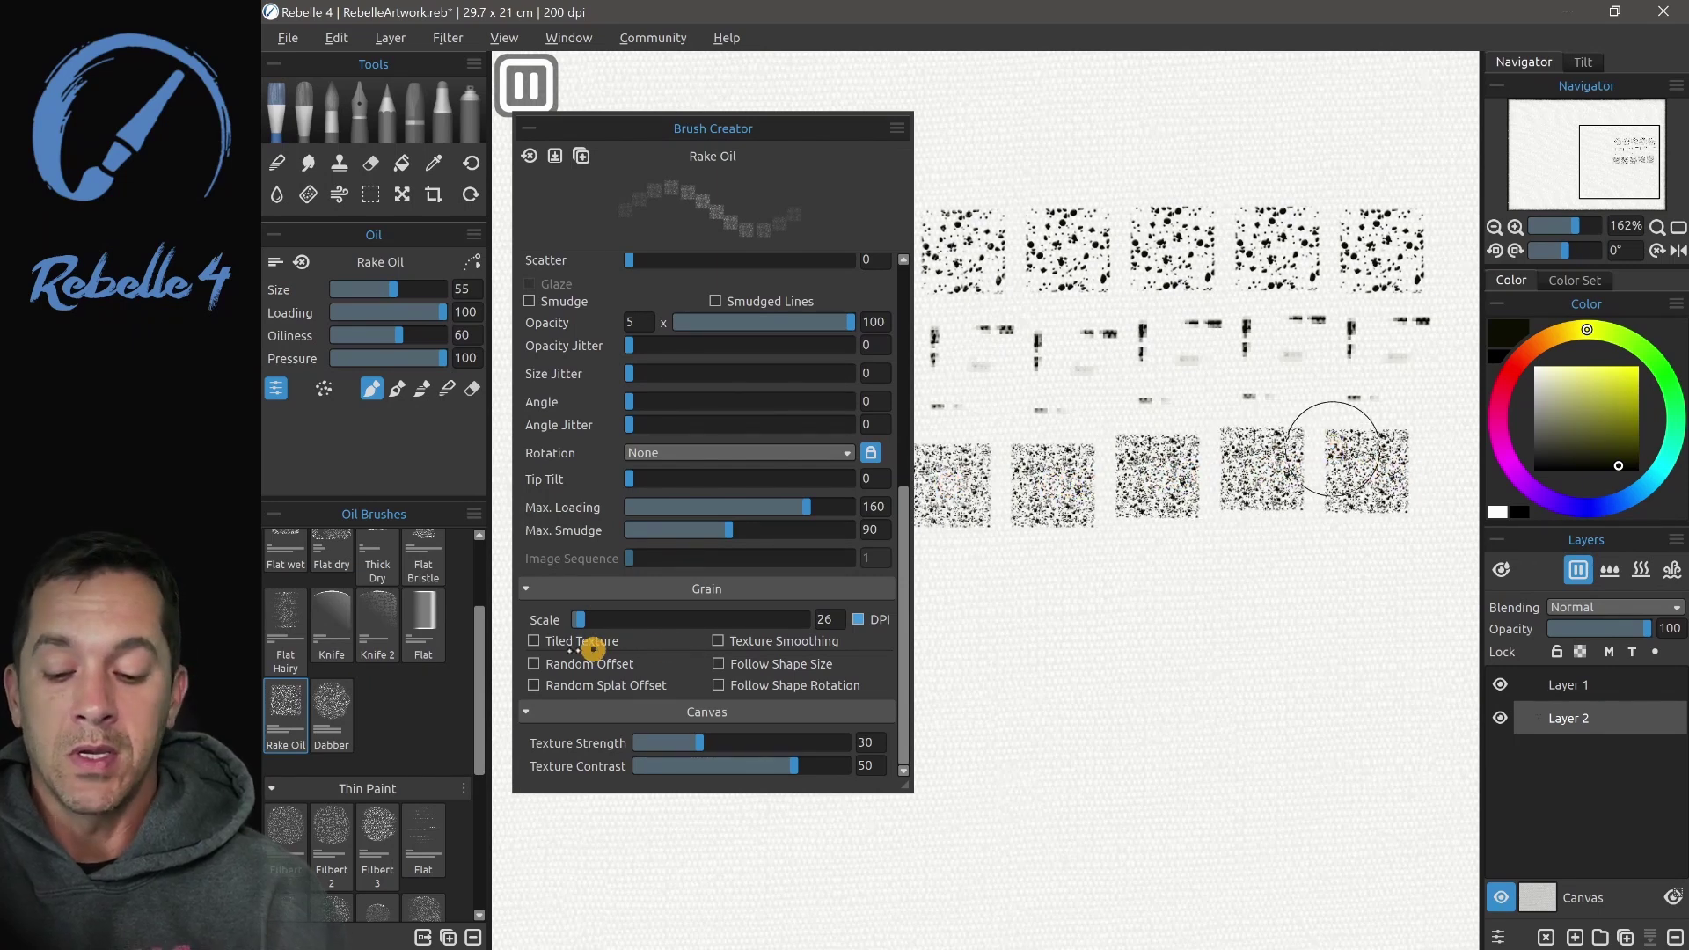
# Set the Rake Oil brush's grain scale to 100
pyautogui.moveTo(581, 619); pyautogui.dragTo(631, 608)
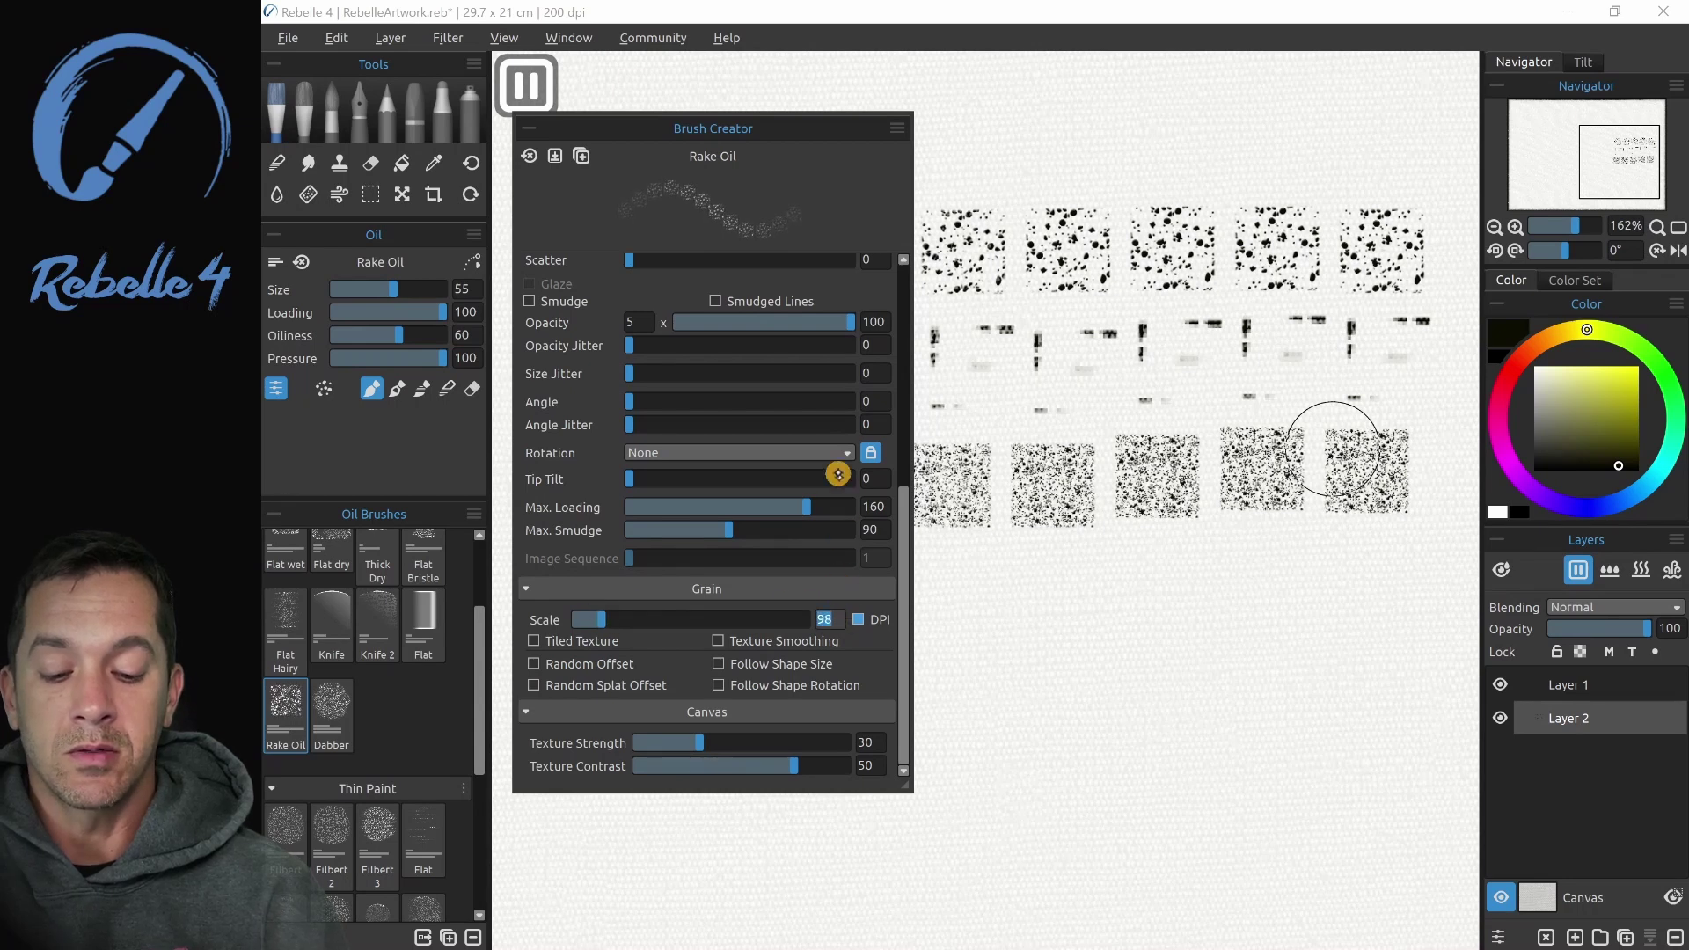
pyautogui.press('Return')
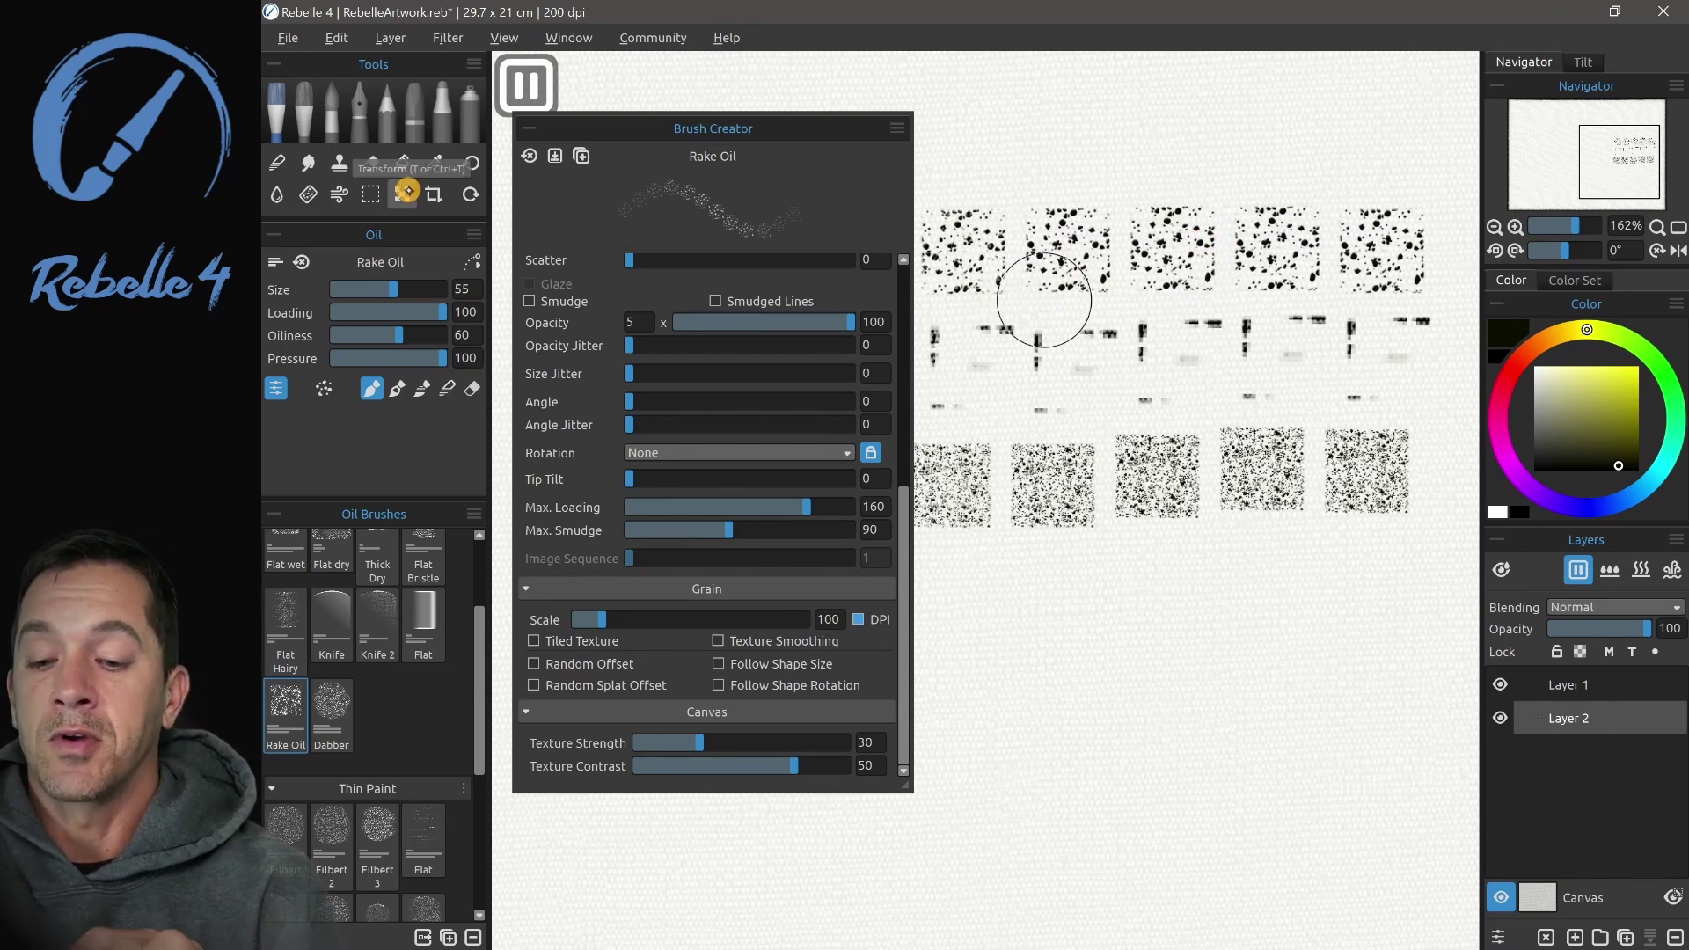
# Resize the image with the Image Size option enabled, setting its resolution to 400 DPI
pyautogui.click(433, 195)
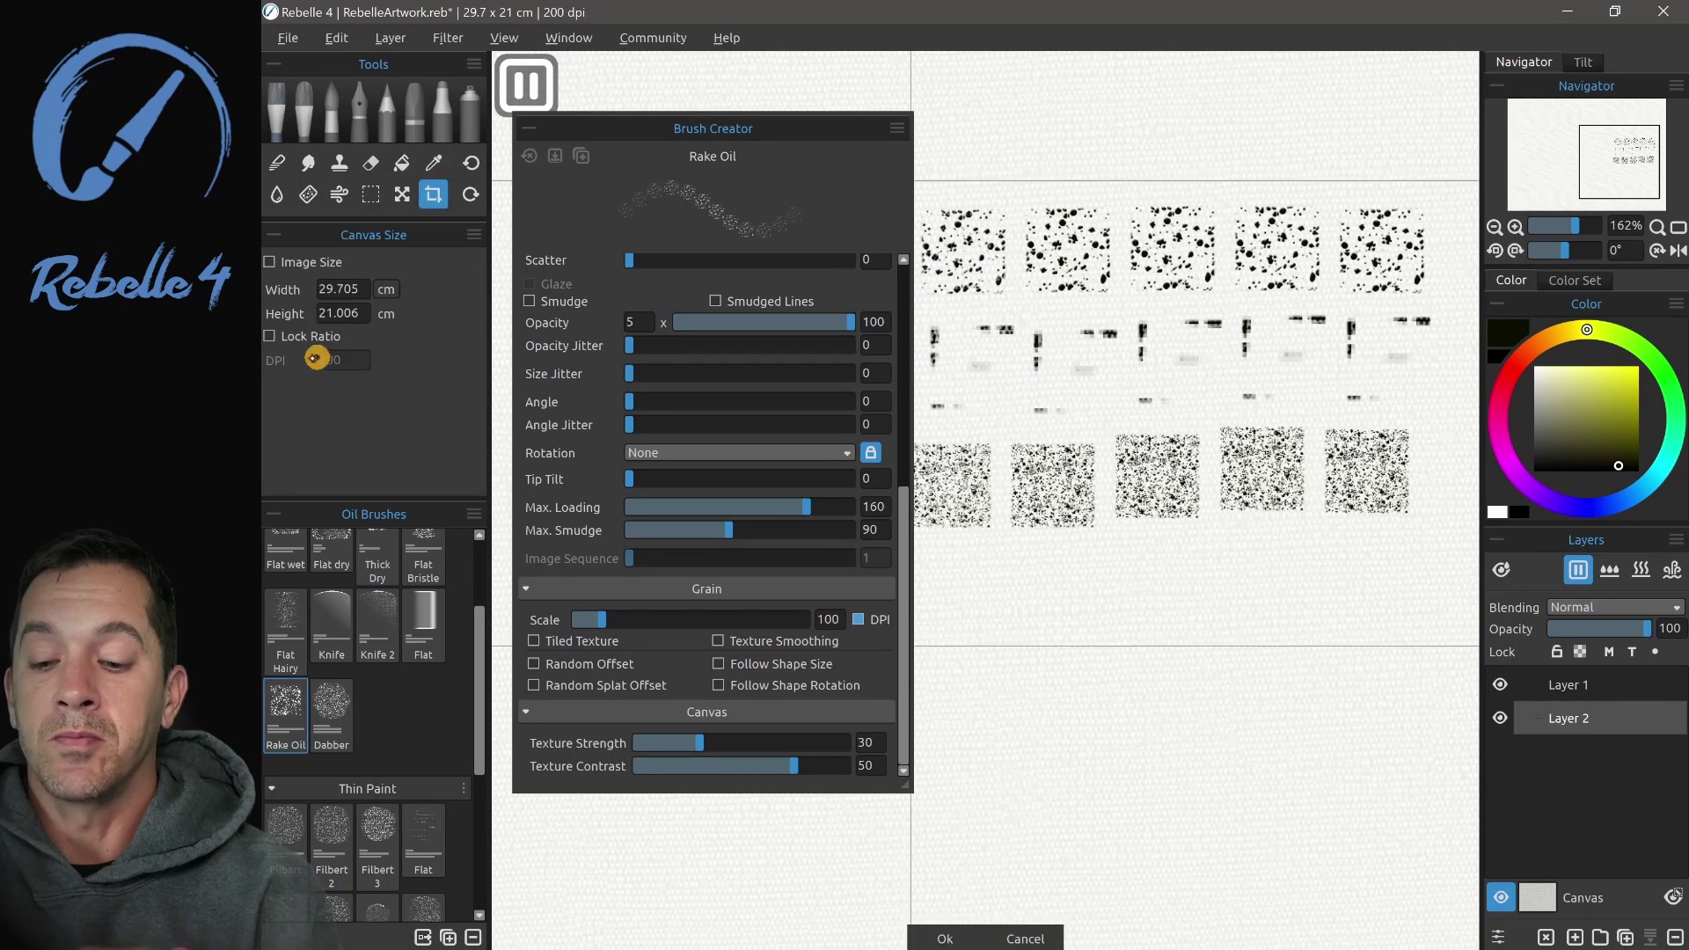
pyautogui.click(273, 261)
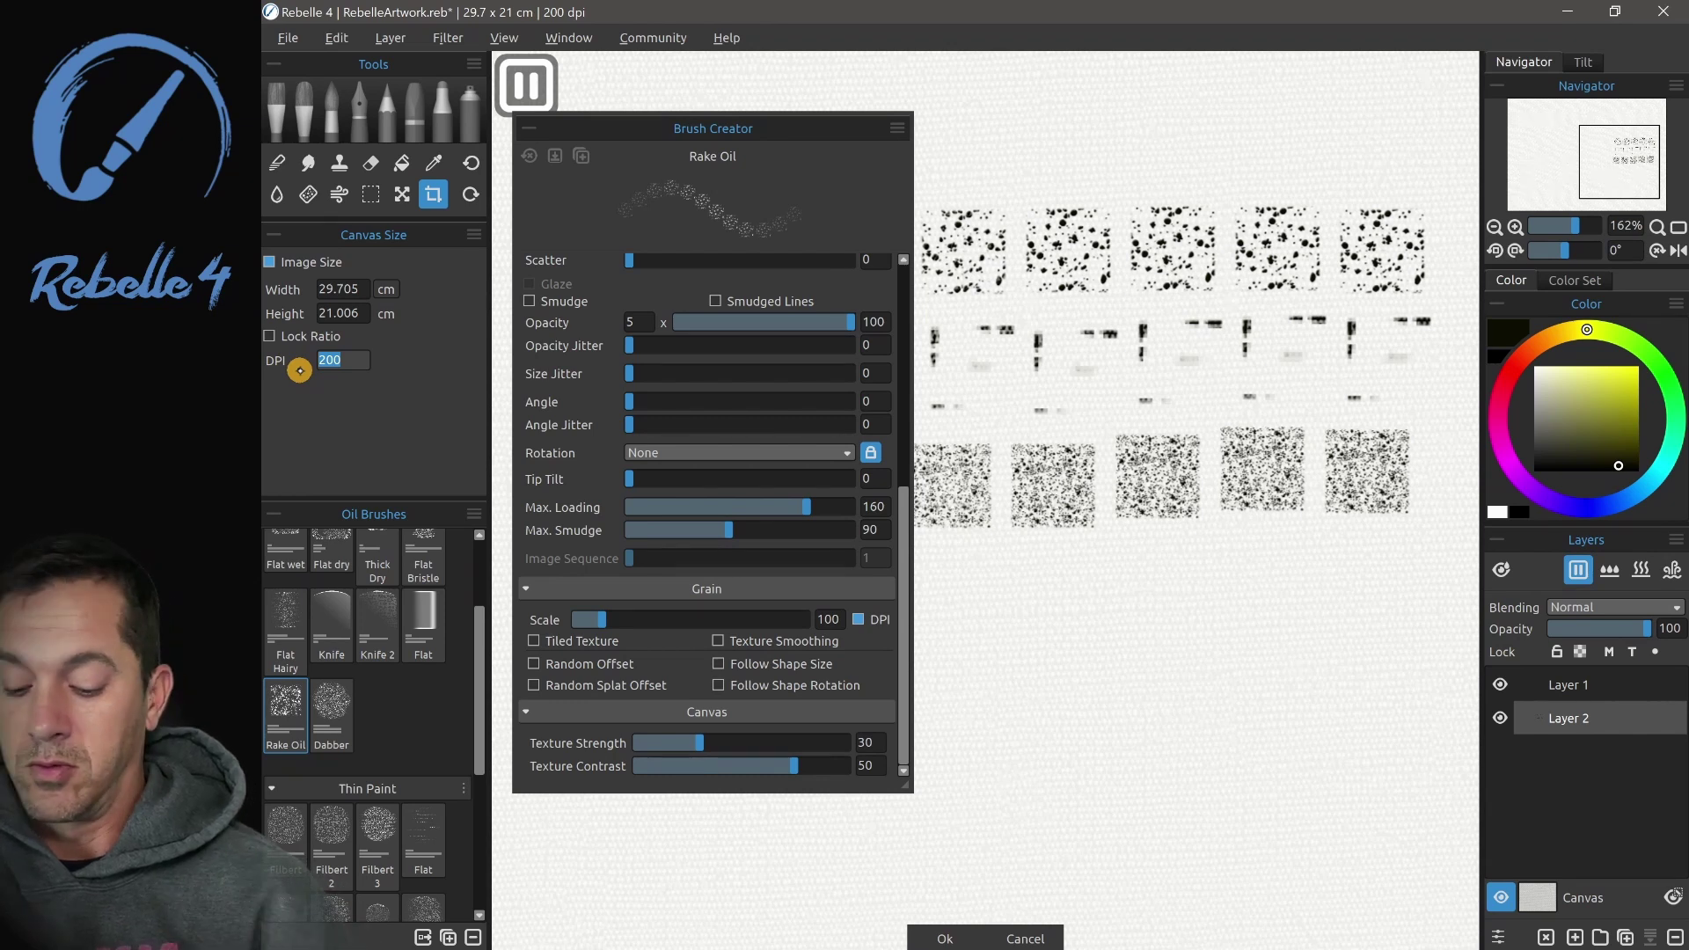
pyautogui.write('400')
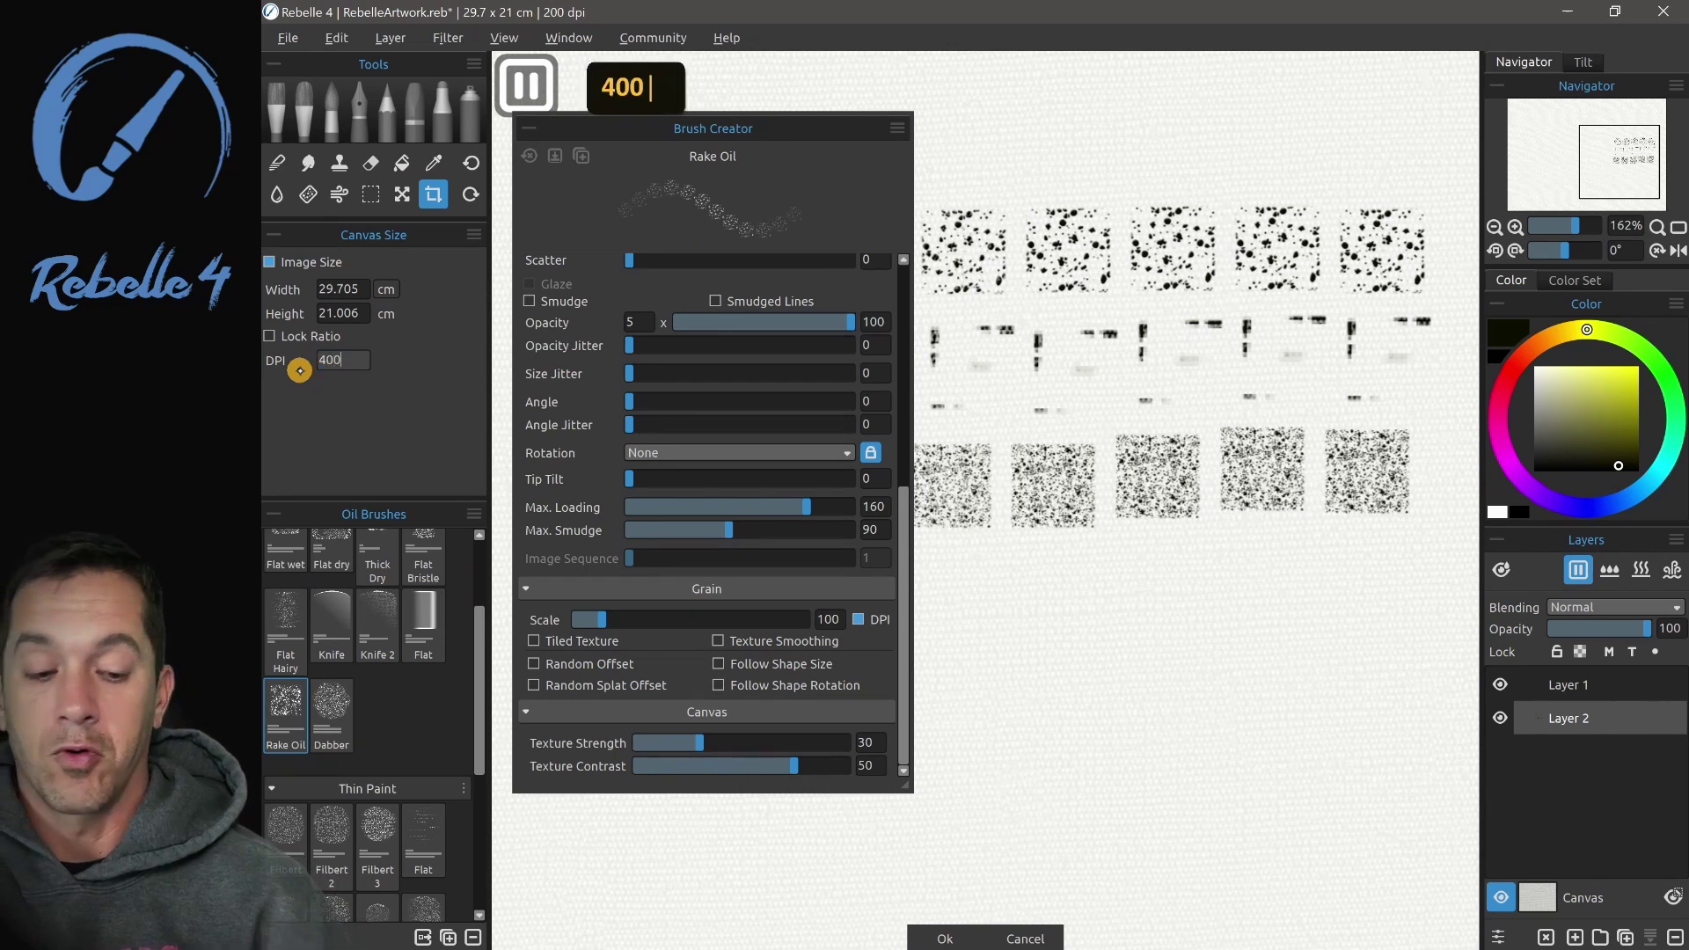
pyautogui.click(943, 938)
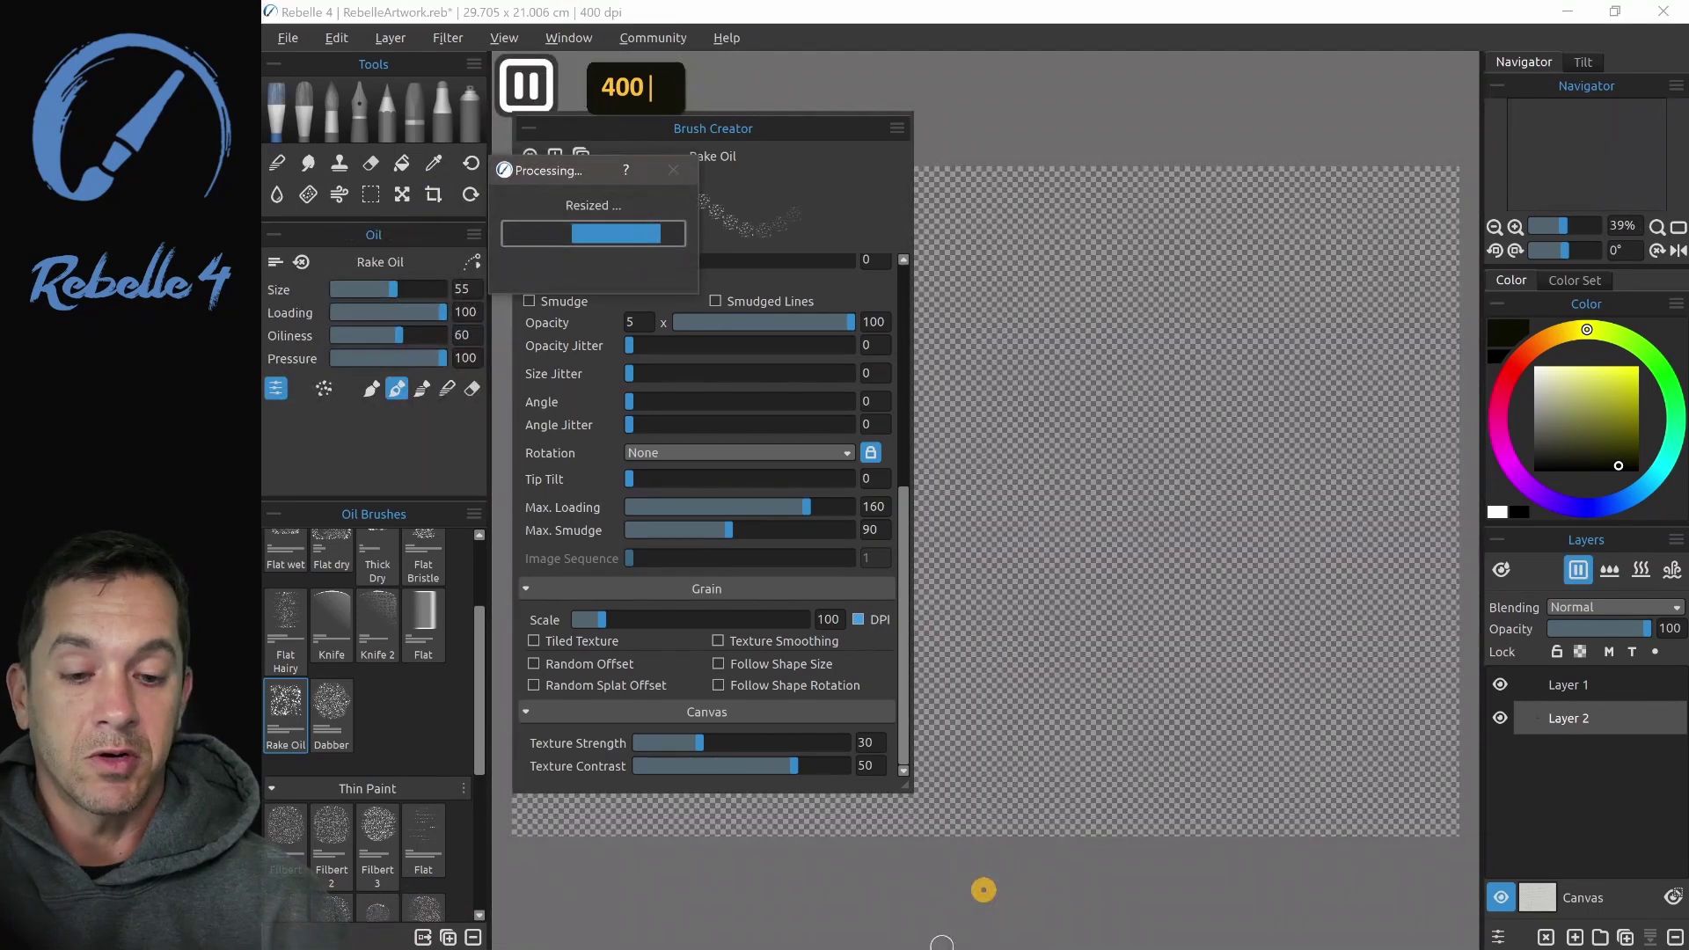
# Paint one row of Rake Oil dabs below the existing test rows and another row above them
pyautogui.scroll(5, 1293, 577)
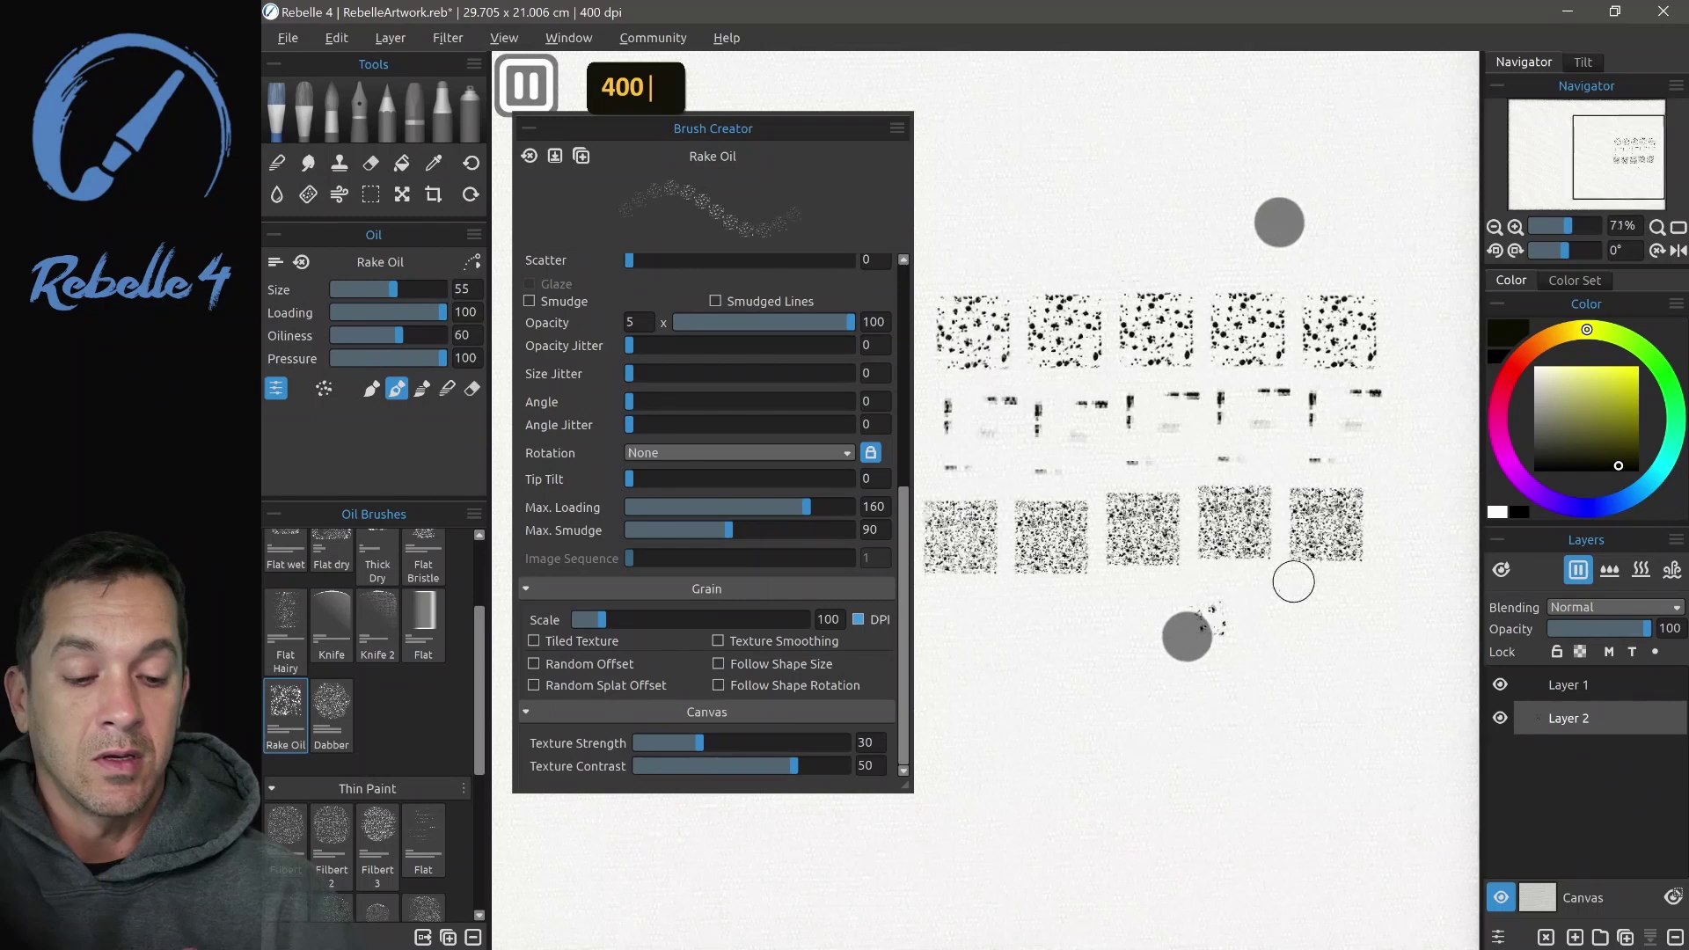
pyautogui.moveTo(1221, 656); pyautogui.dragTo(1364, 534)
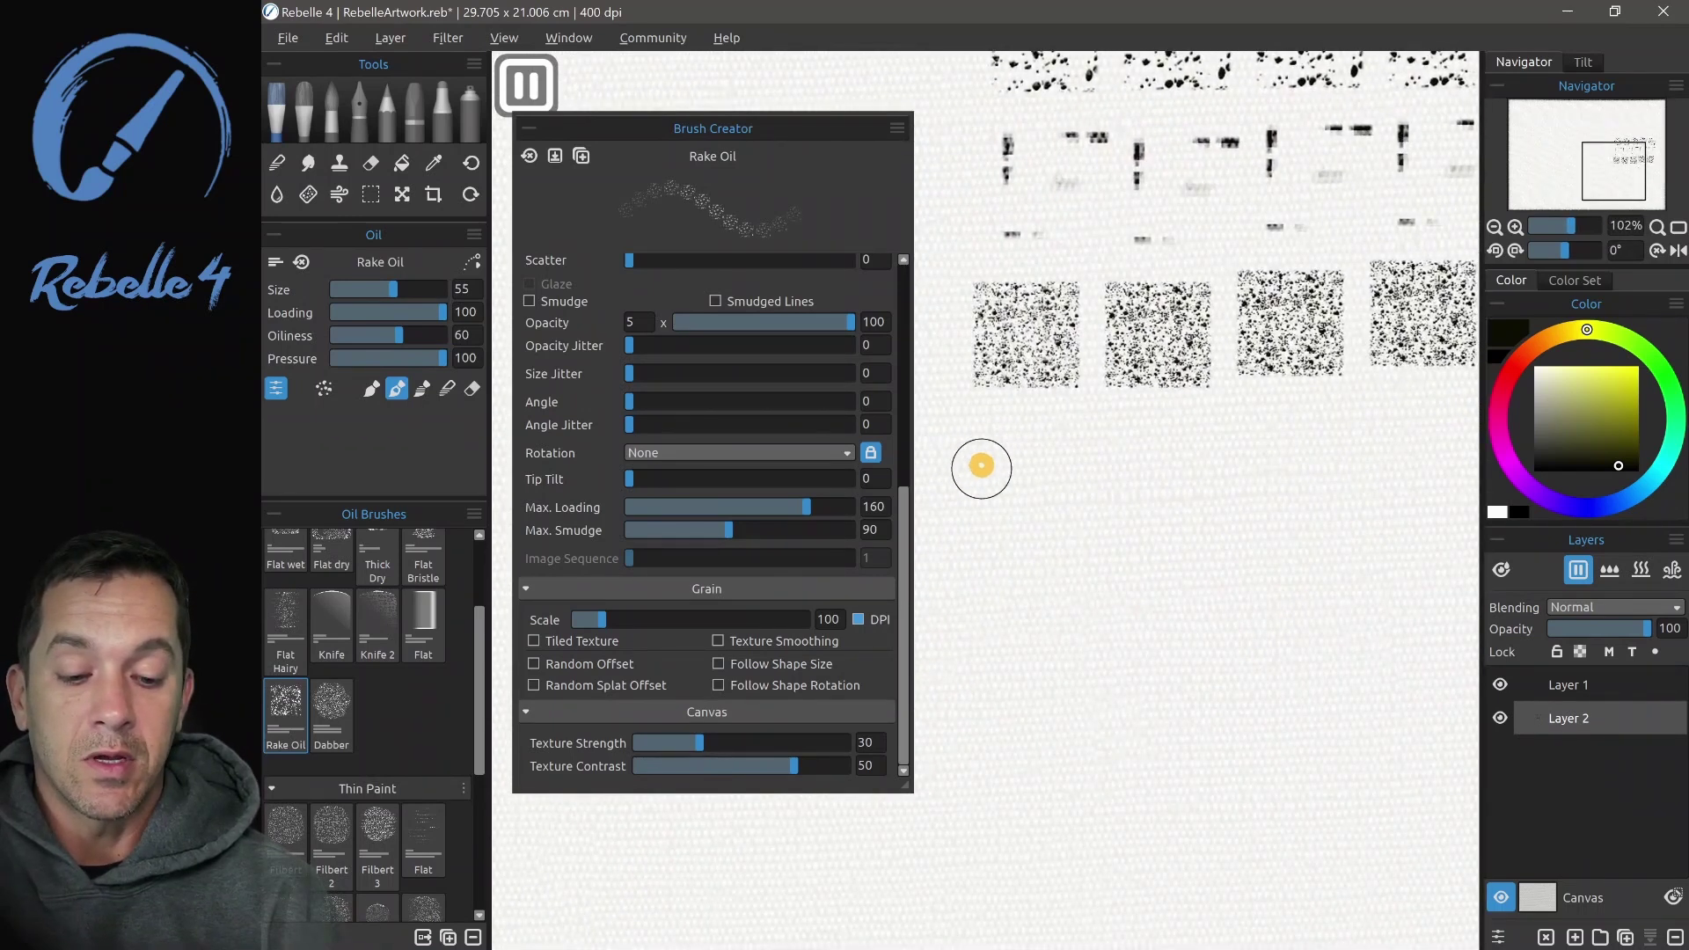
pyautogui.moveTo(980, 464); pyautogui.dragTo(1386, 460)
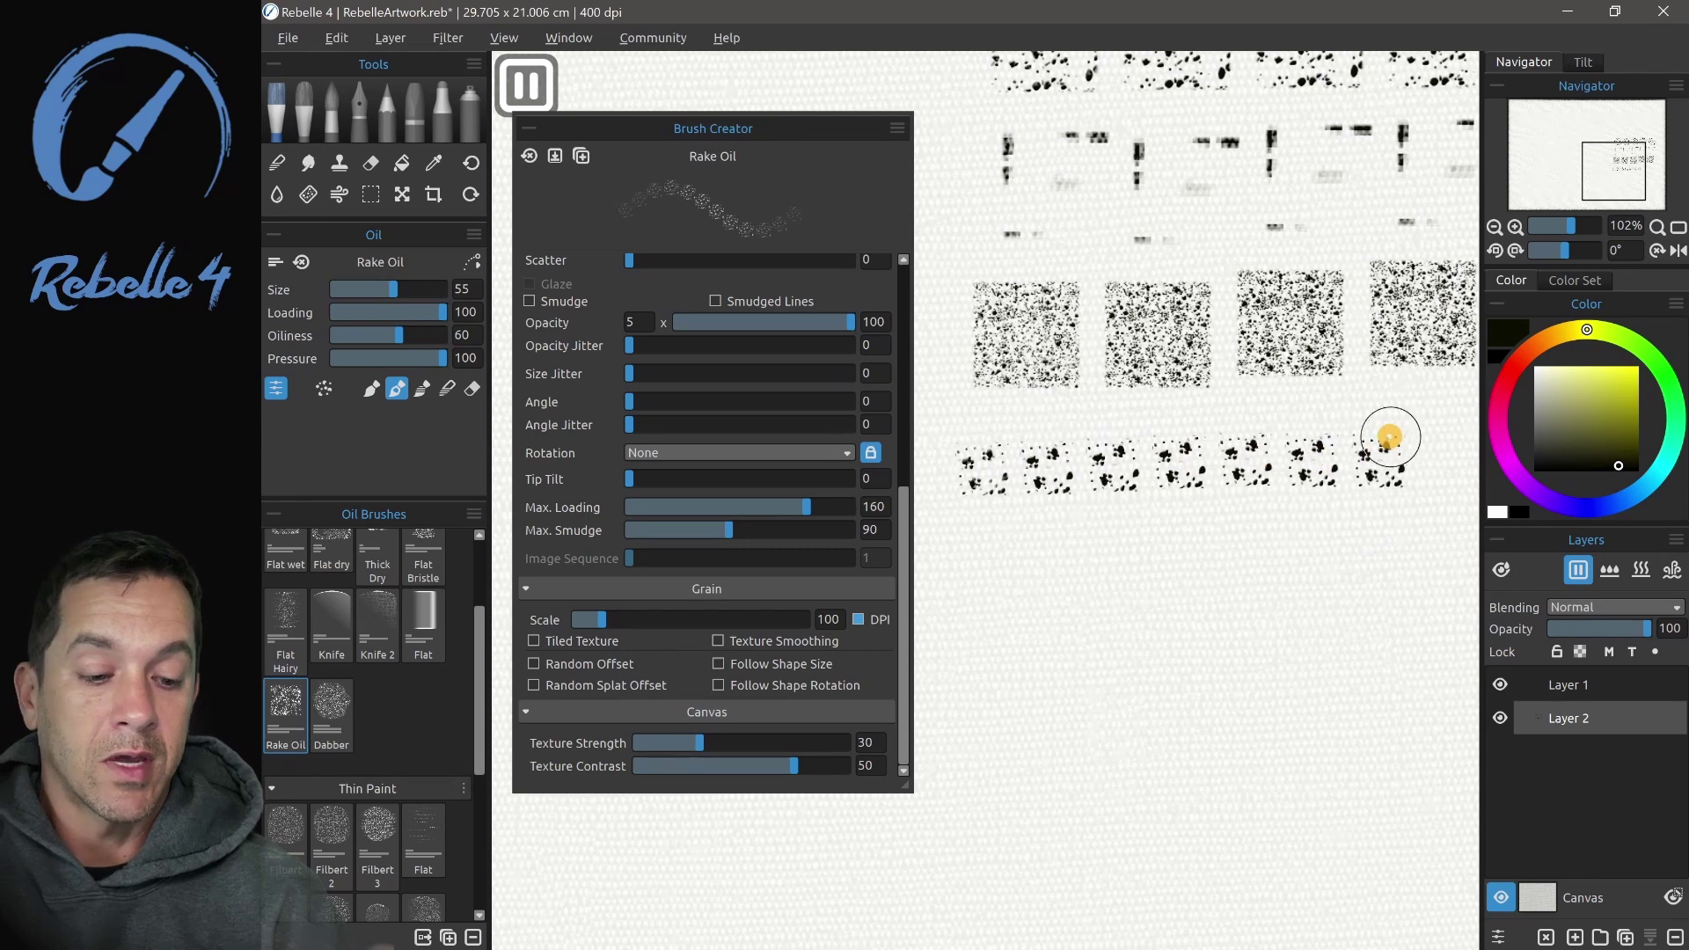
pyautogui.moveTo(1247, 594); pyautogui.dragTo(1224, 890)
pyautogui.moveTo(981, 310); pyautogui.dragTo(1377, 315)
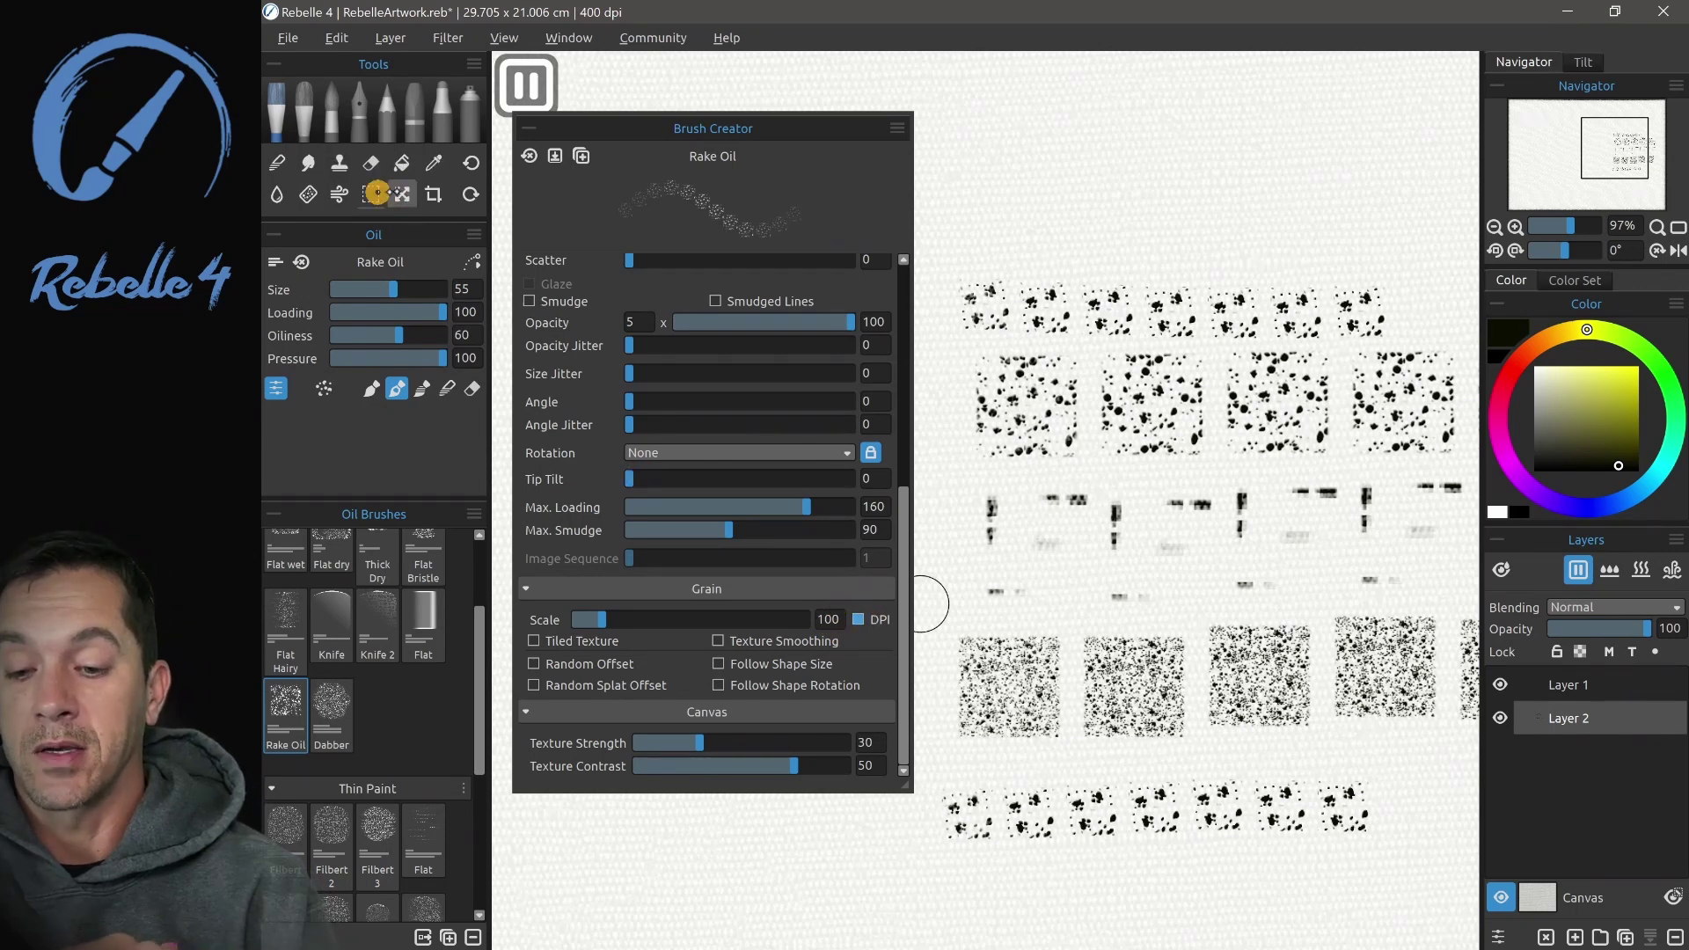
# Resize the image again, setting its resolution to 200 DPI
pyautogui.click(433, 195)
pyautogui.doubleClick(341, 358)
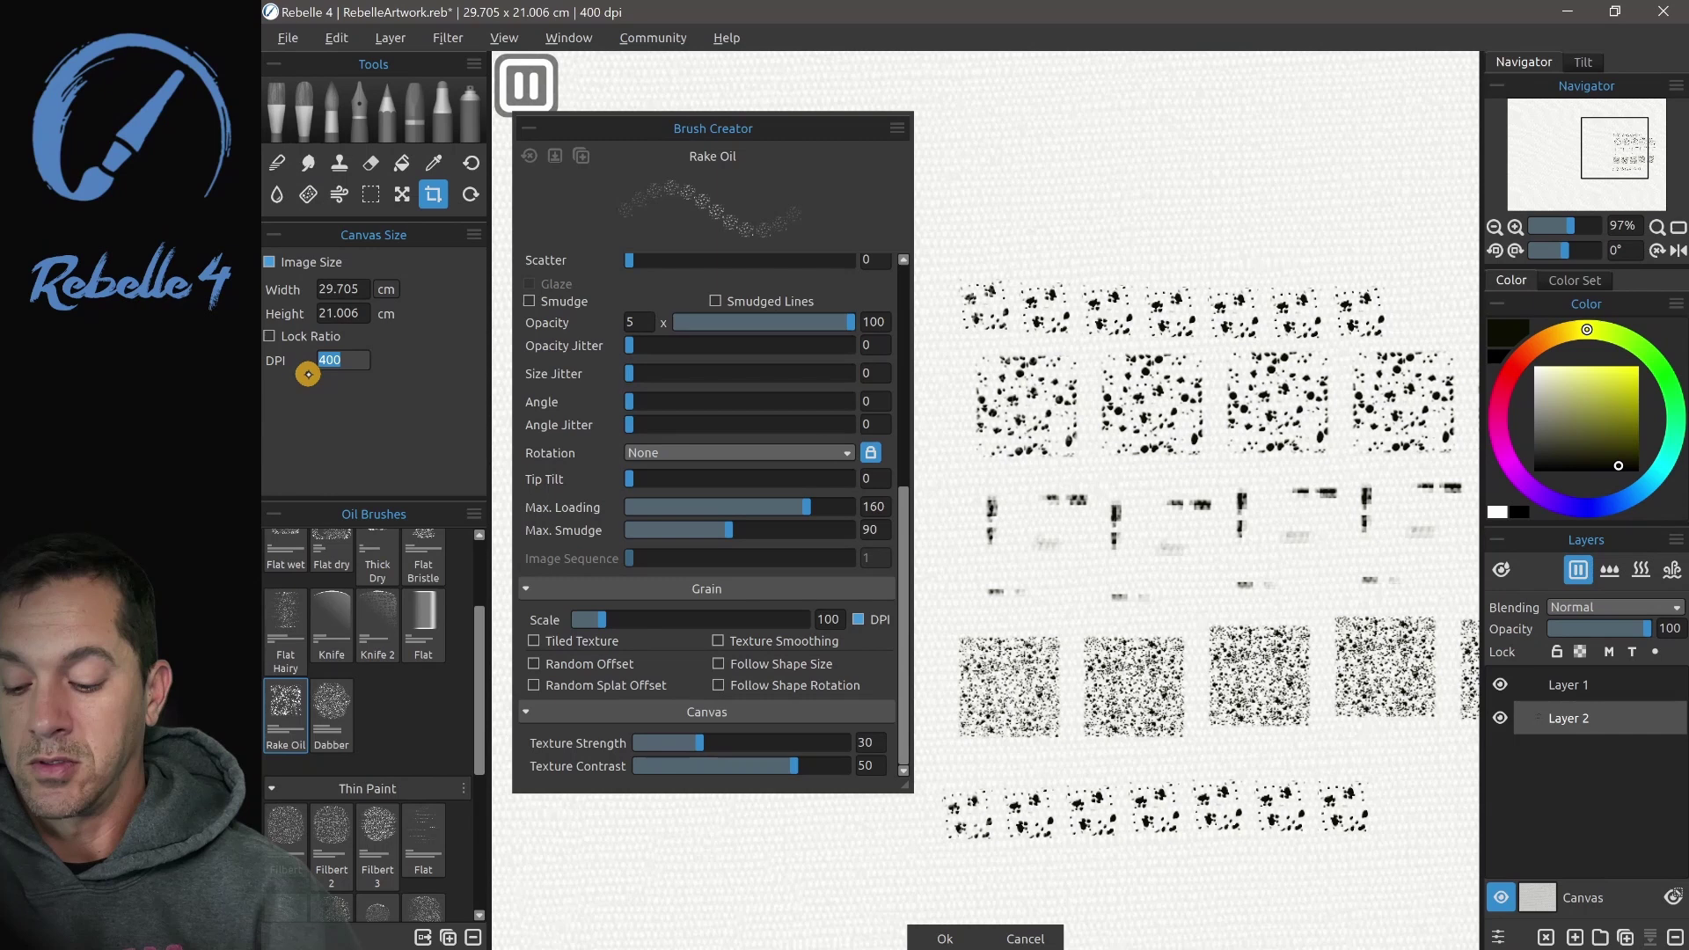
pyautogui.write('200')
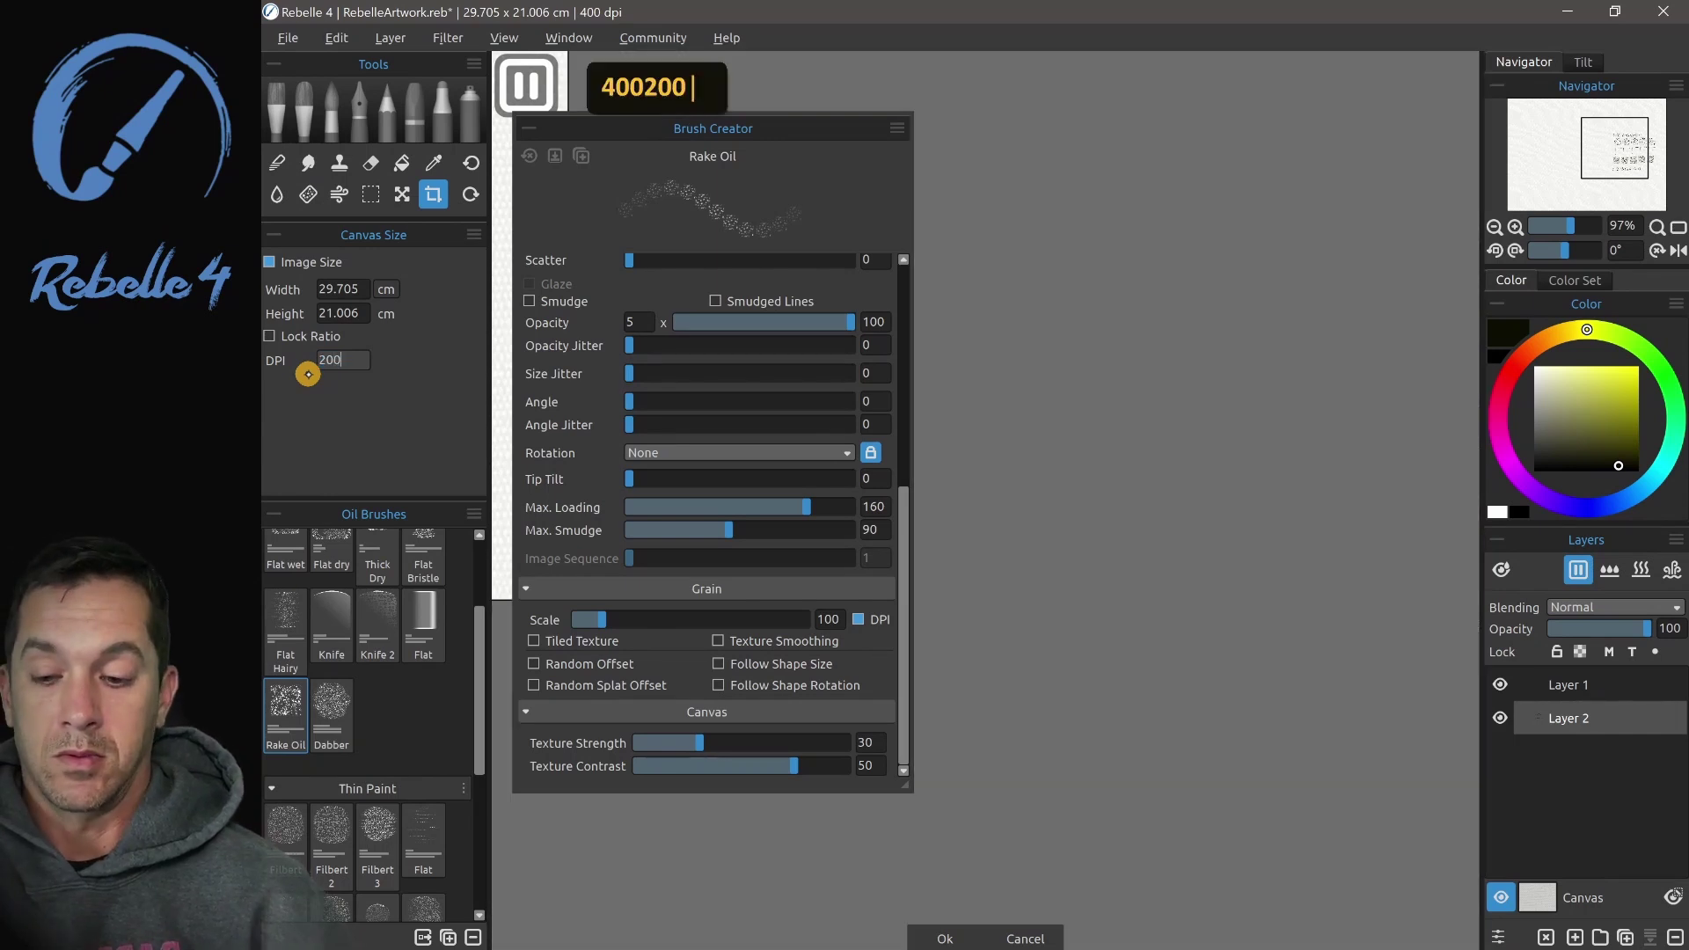
pyautogui.click(957, 936)
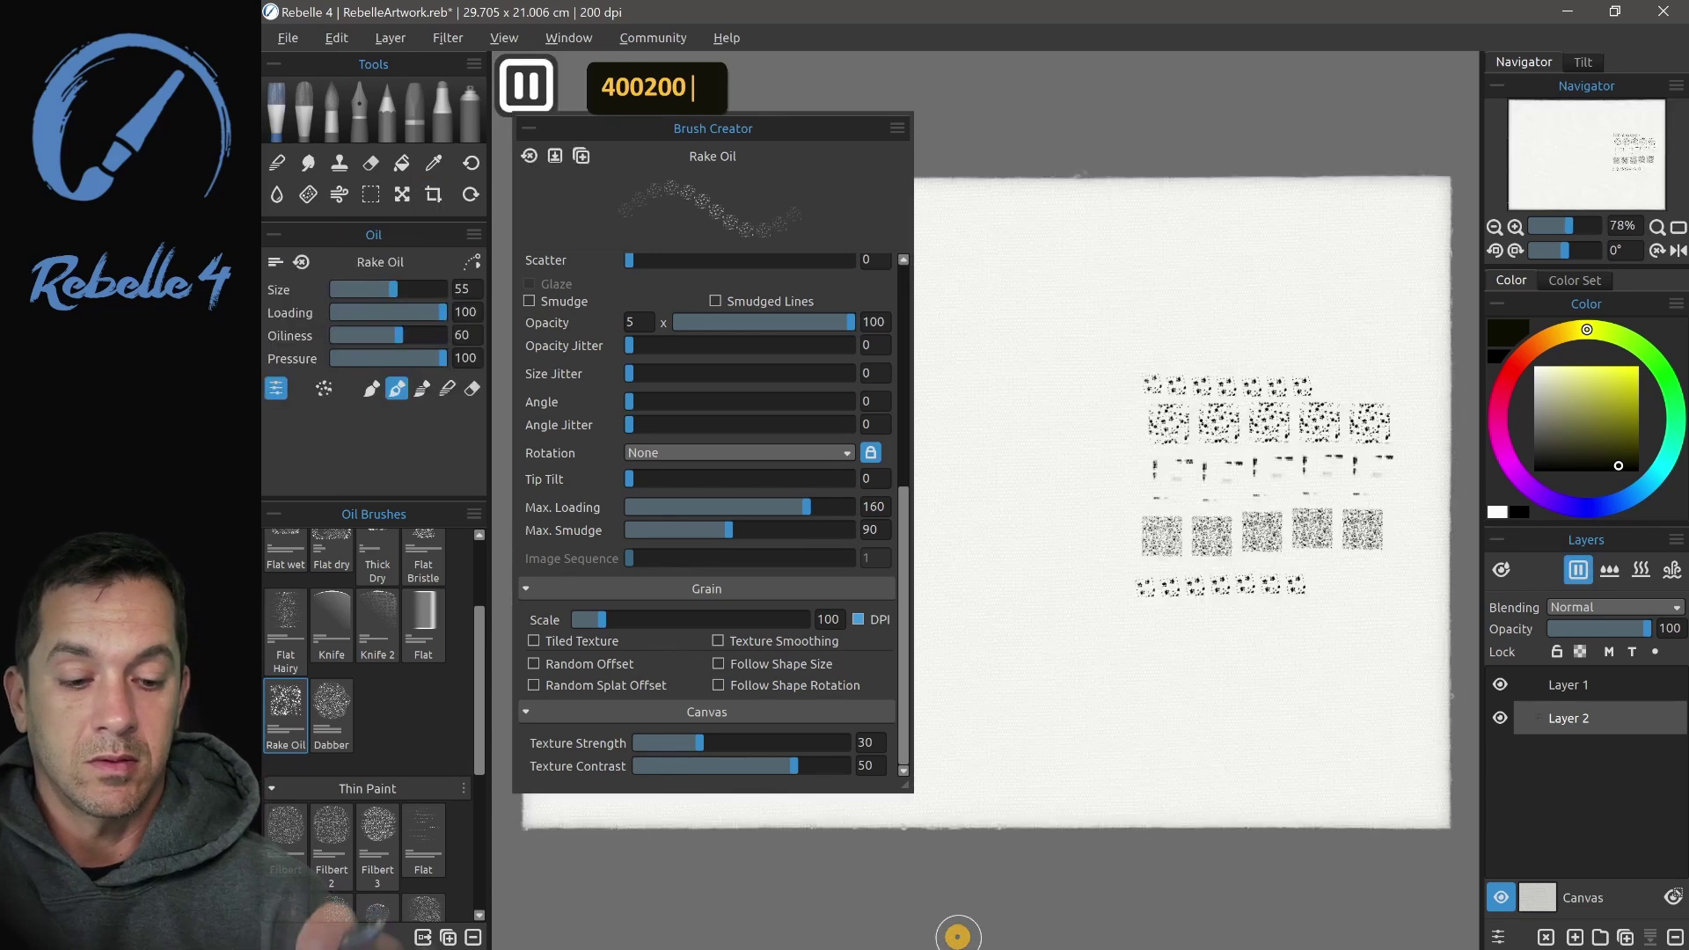
# Paint a row of Rake Oil dabs above the topmost test row for comparison
pyautogui.scroll(5, 1272, 440)
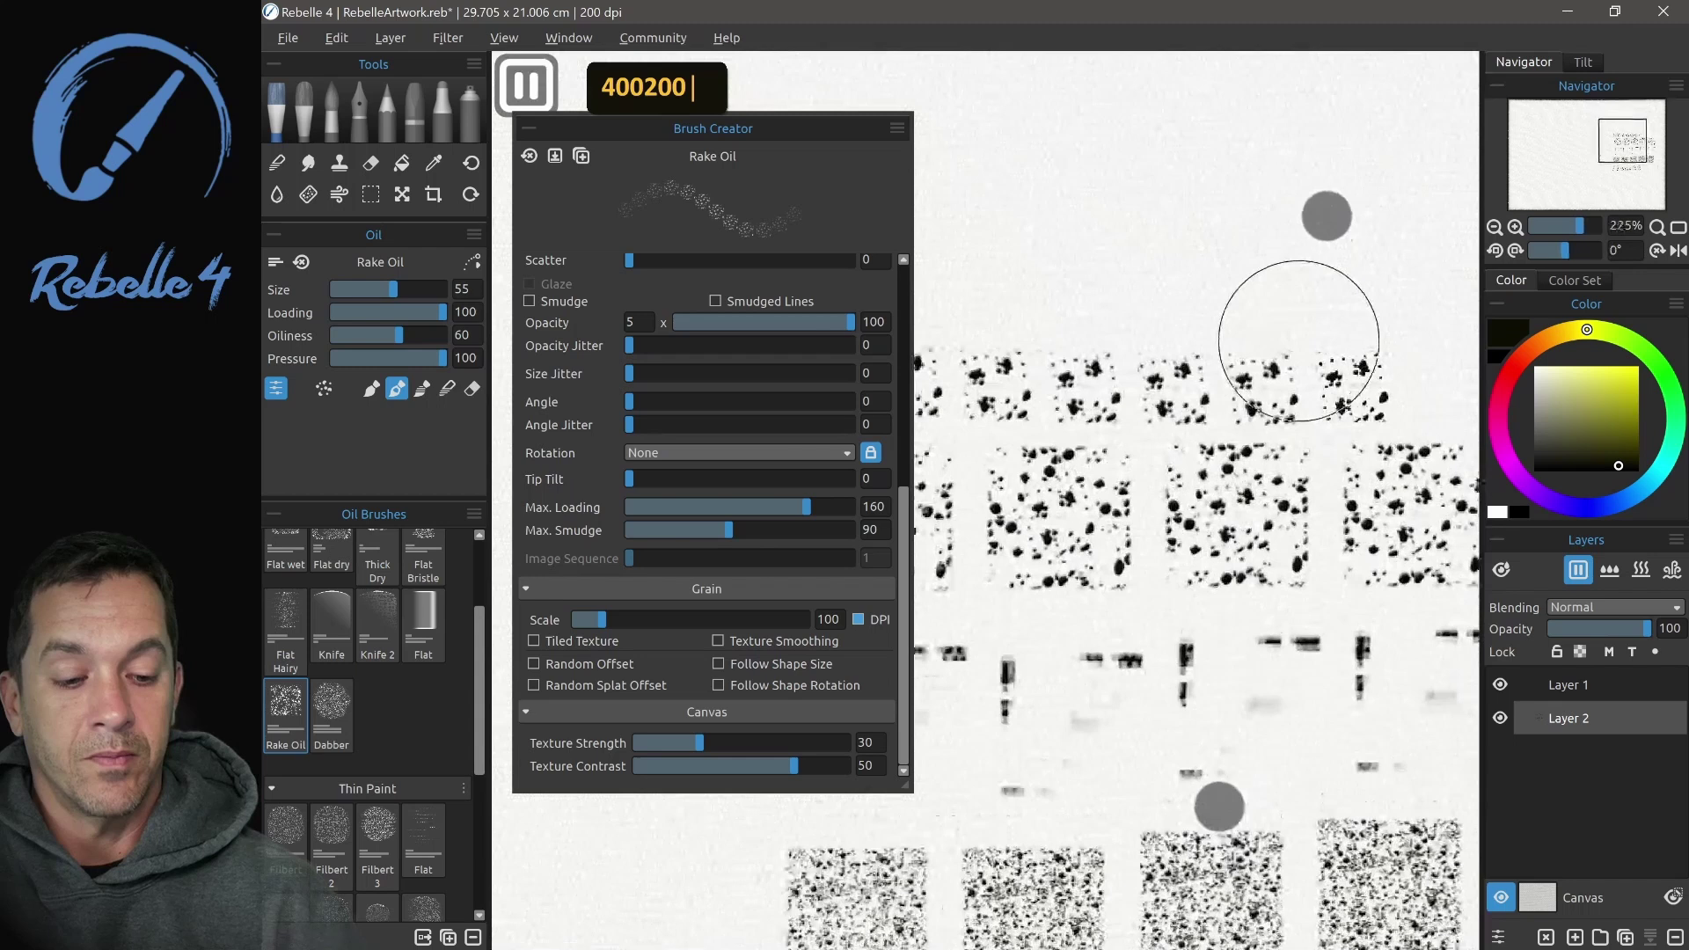
pyautogui.scroll(2, 1276, 510)
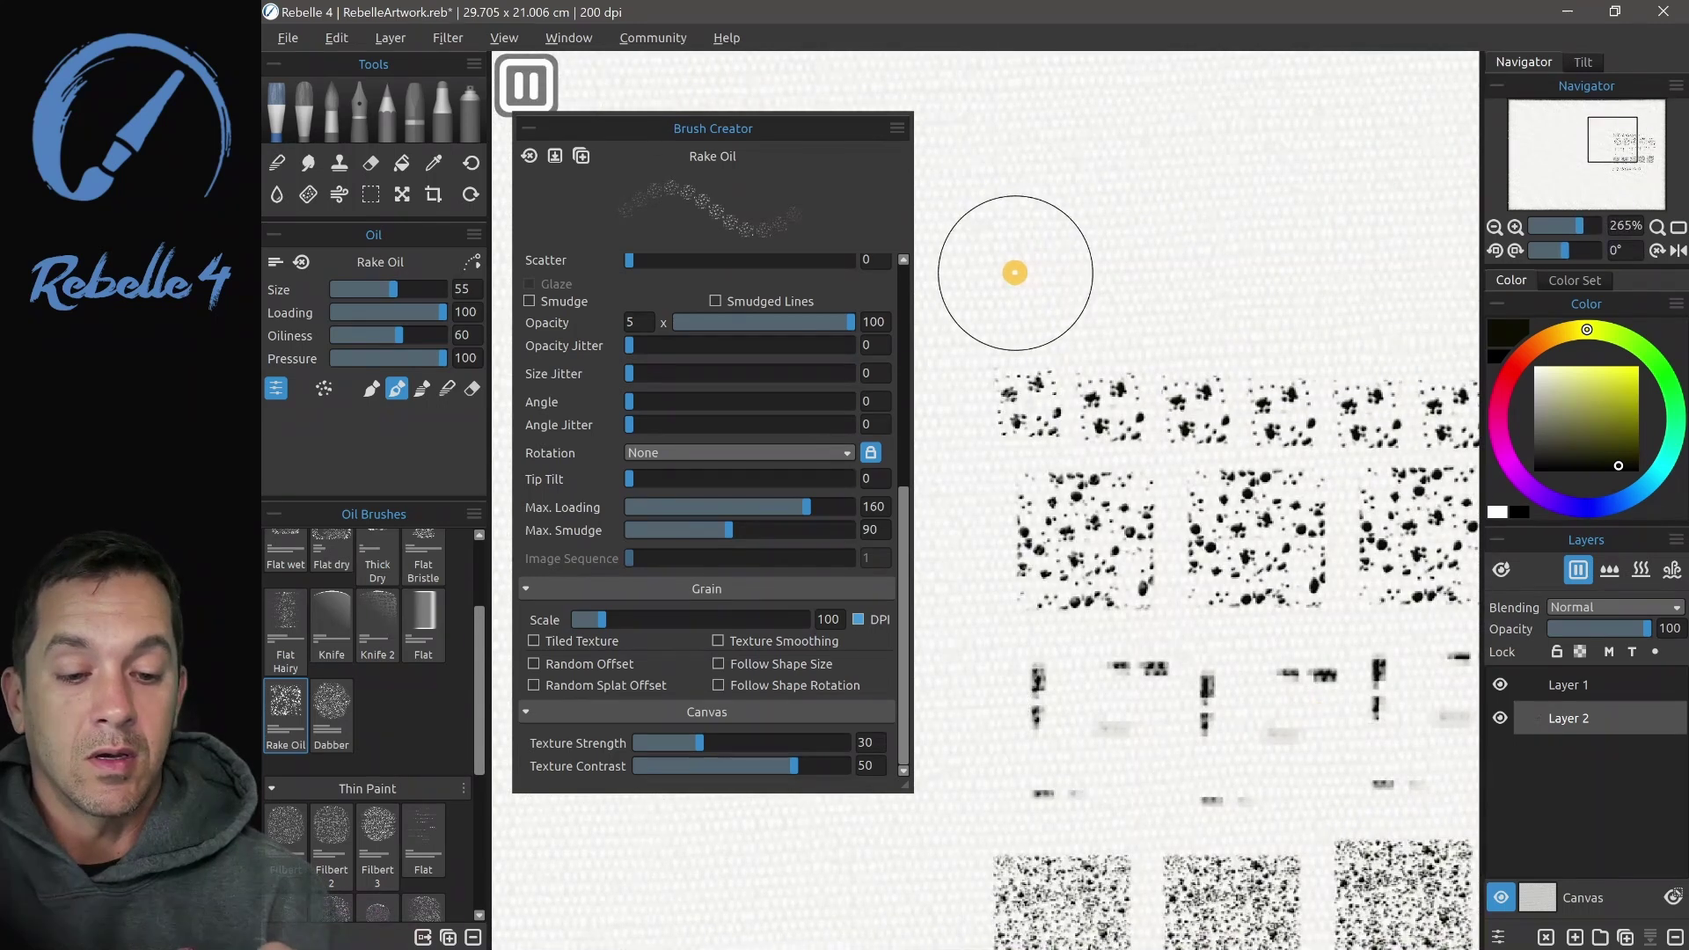
pyautogui.moveTo(1014, 272); pyautogui.dragTo(1354, 273)
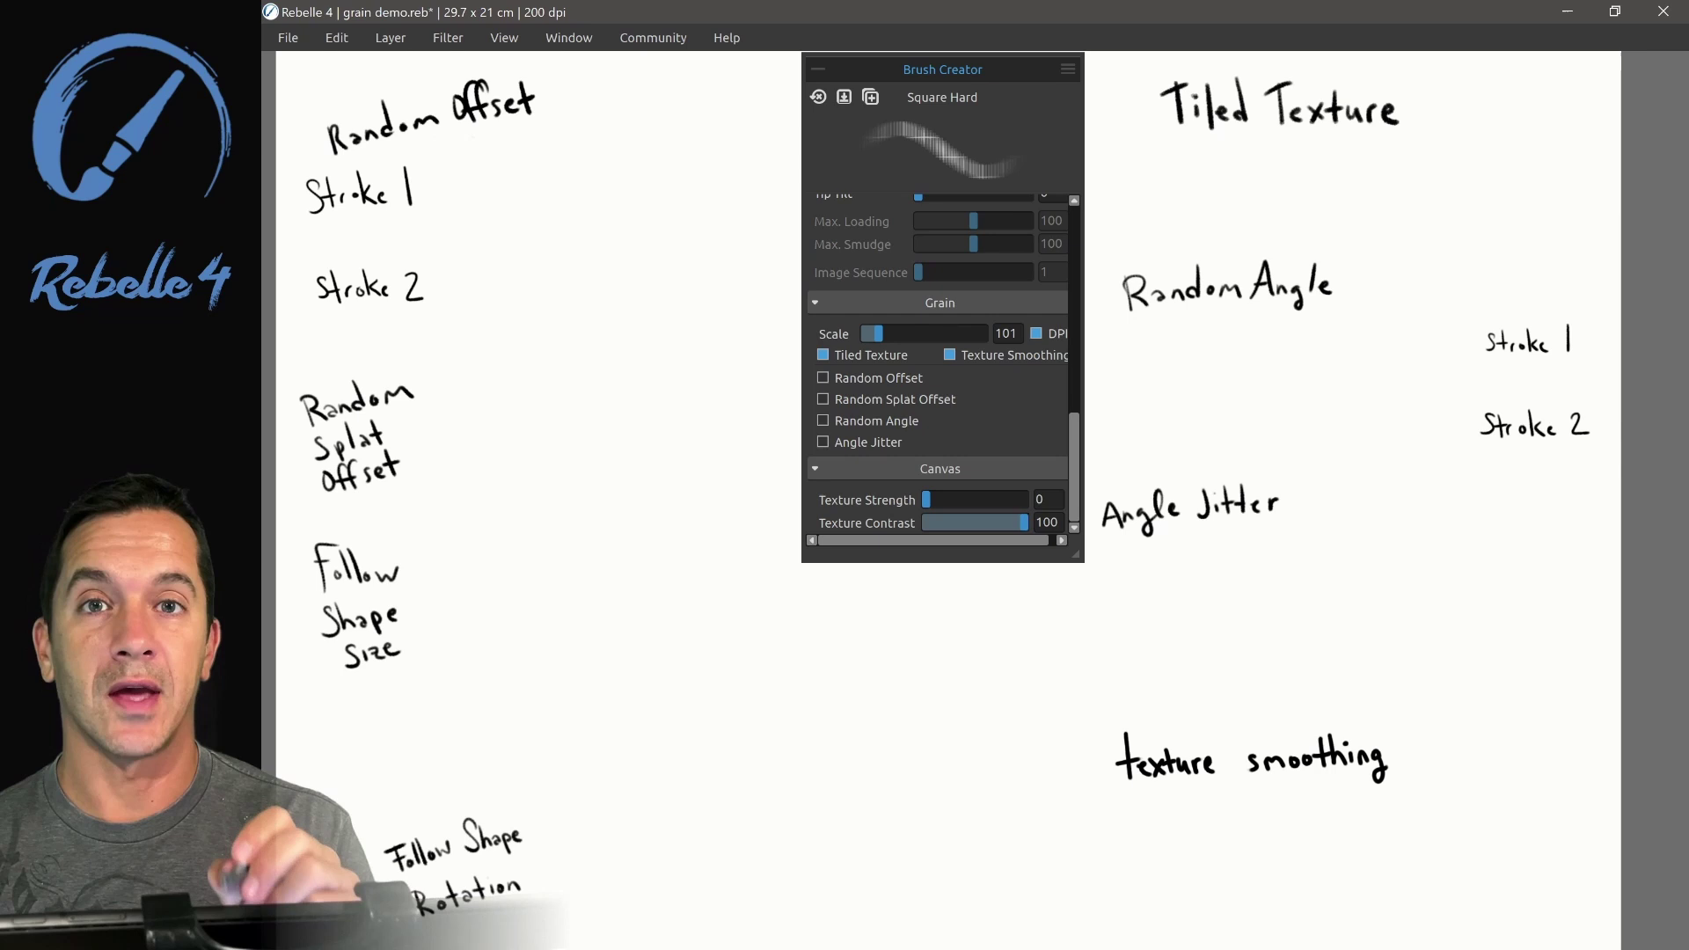
# Paint a Square Hard sample under the Tiled Texture label, and two strokes under Random Angle with that grain option enabled
pyautogui.moveTo(1110, 189)
pyautogui.mouseDown()
pyautogui.moveTo(1362, 176)
pyautogui.moveTo(1287, 152)
pyautogui.moveTo(1486, 176)
pyautogui.moveTo(1565, 220)
pyautogui.moveTo(1561, 180)
pyautogui.moveTo(1442, 141)
pyautogui.moveTo(1588, 145)
pyautogui.moveTo(1539, 185)
pyautogui.mouseUp()
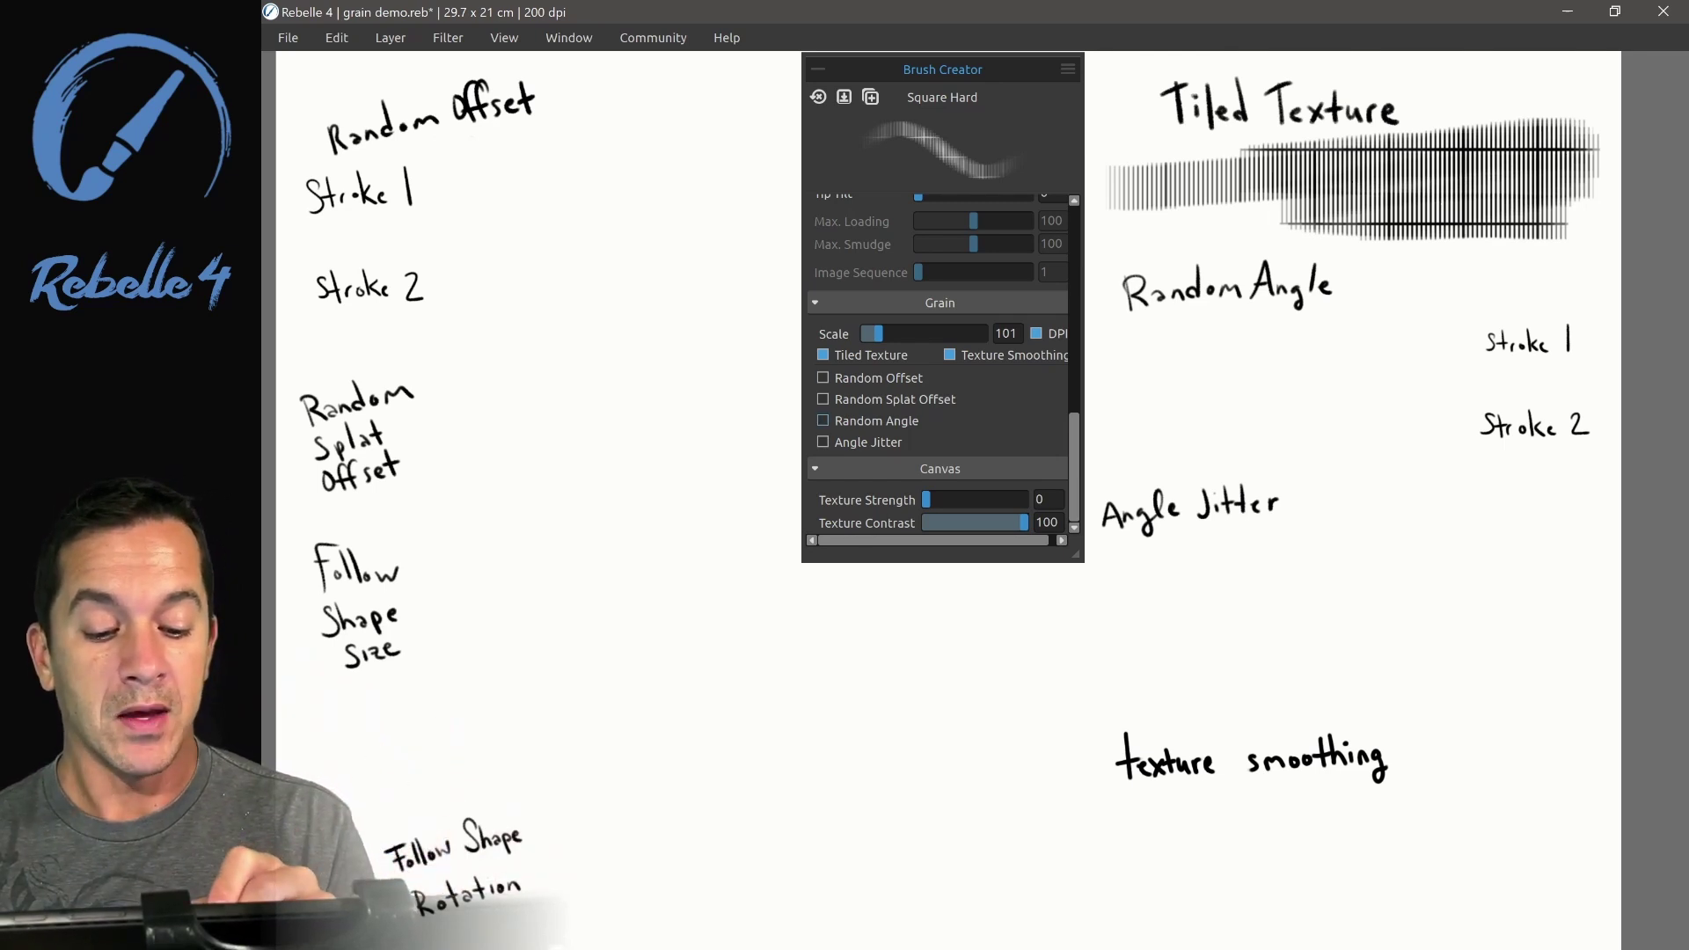
pyautogui.click(823, 420)
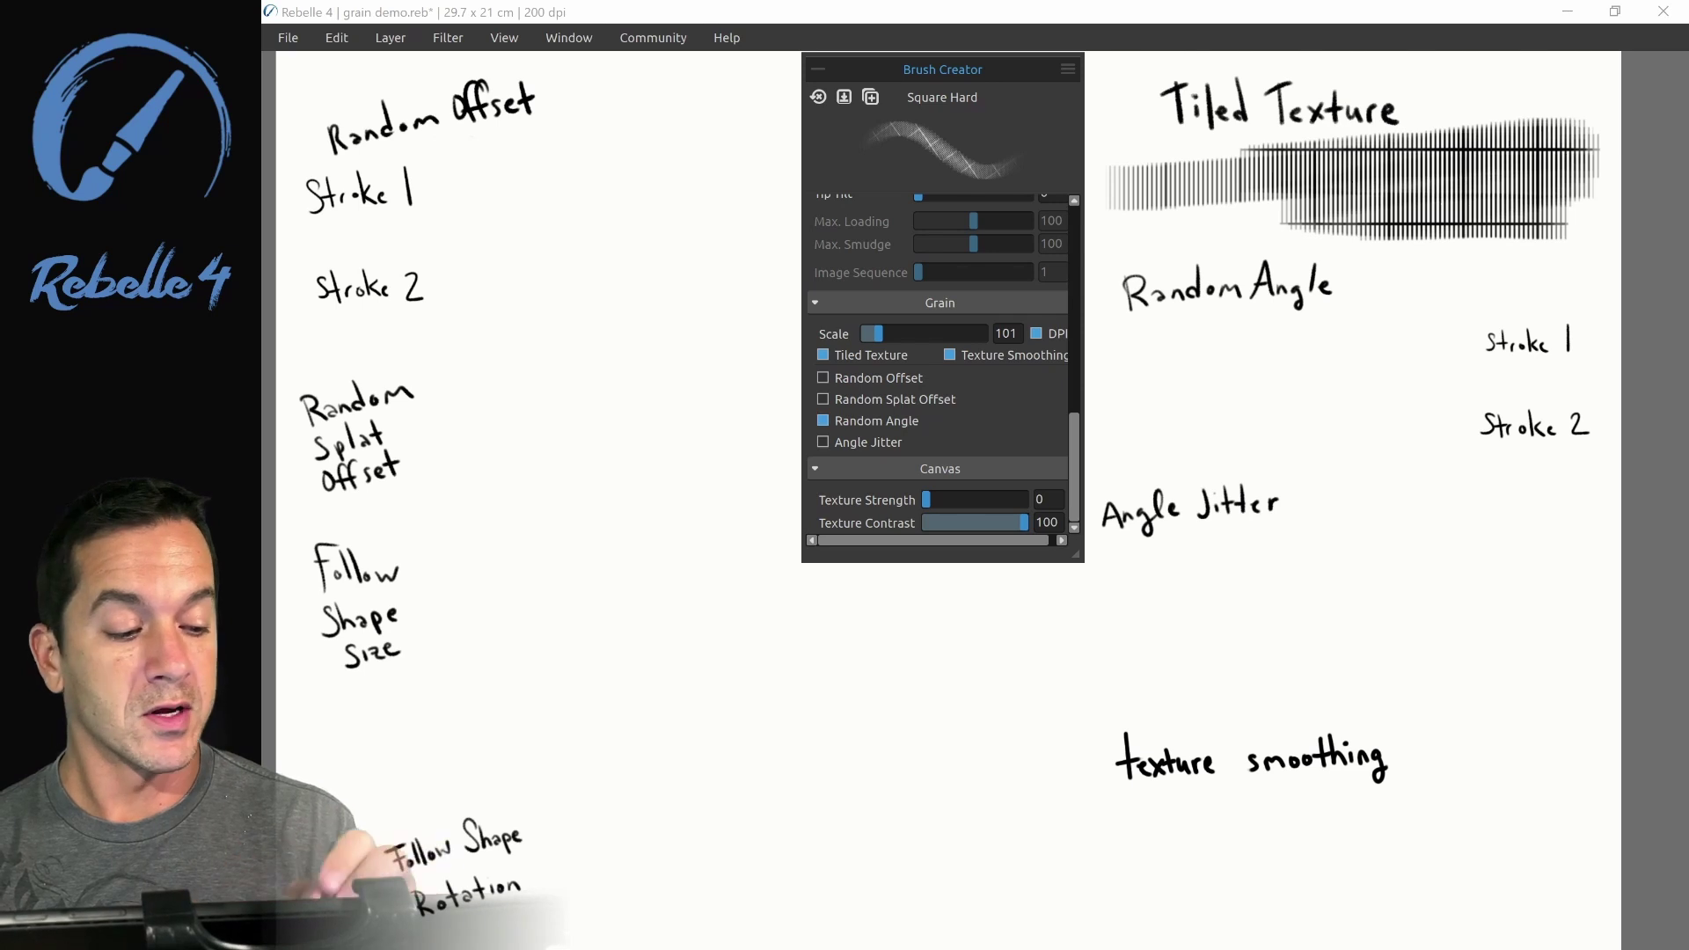
pyautogui.moveTo(1119, 345)
pyautogui.mouseDown()
pyautogui.moveTo(1446, 332)
pyautogui.moveTo(1233, 344)
pyautogui.moveTo(1430, 347)
pyautogui.mouseUp()
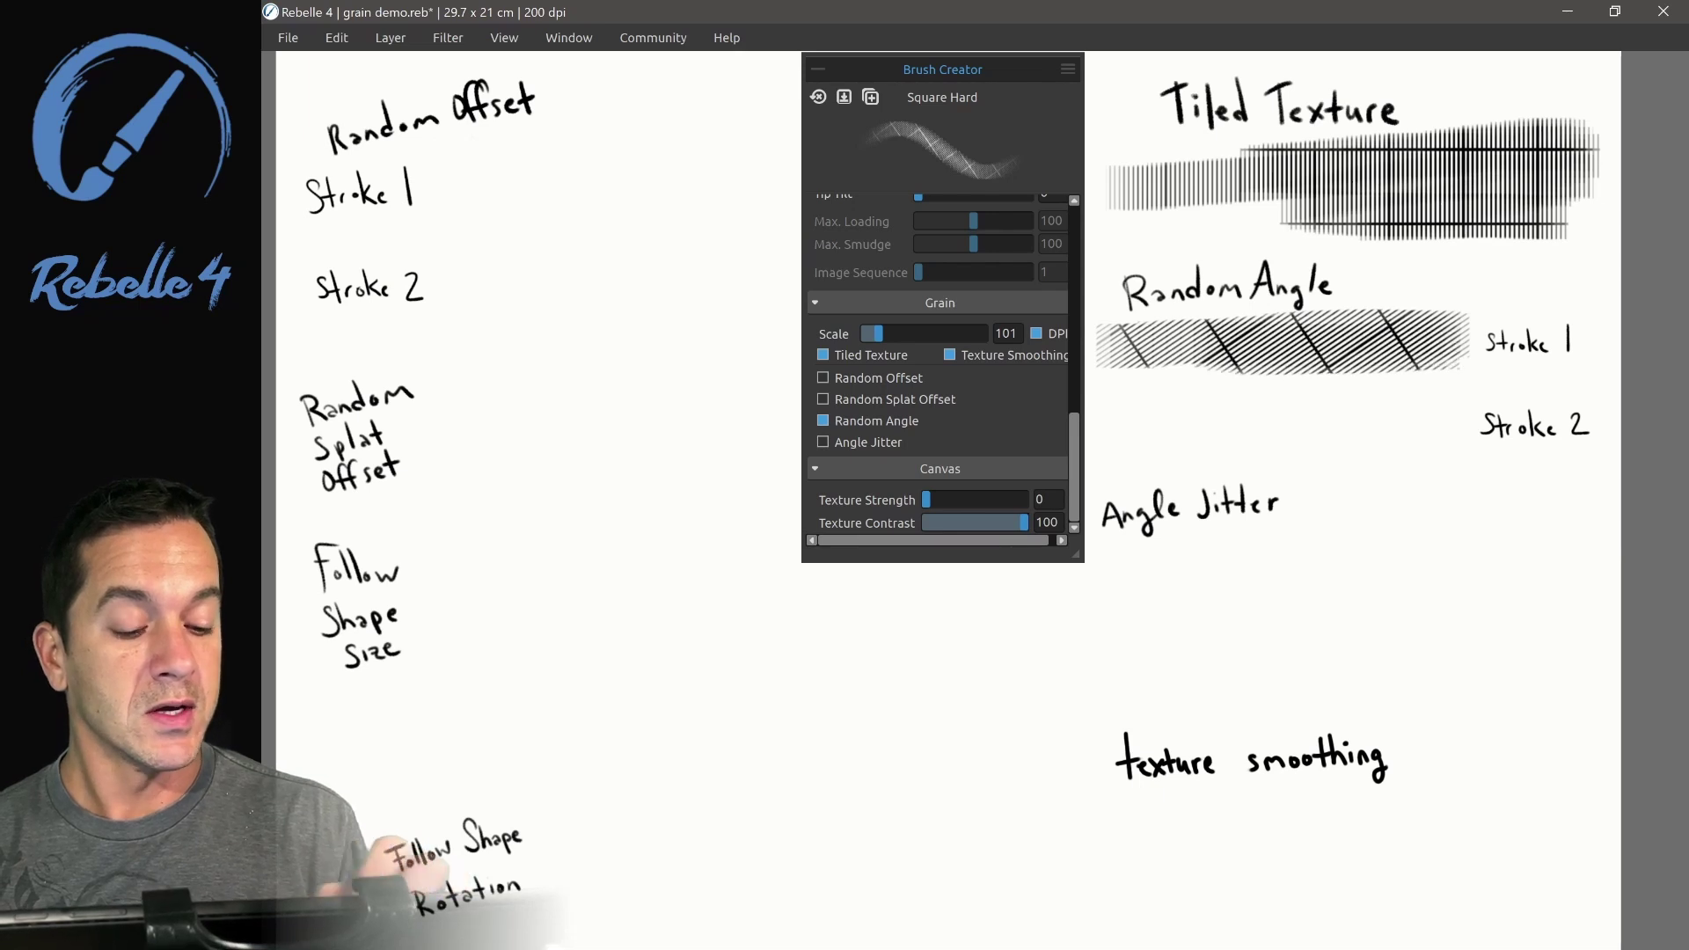
pyautogui.moveTo(1091, 438)
pyautogui.mouseDown()
pyautogui.moveTo(1355, 411)
pyautogui.moveTo(1214, 424)
pyautogui.moveTo(1416, 431)
pyautogui.moveTo(1385, 414)
pyautogui.moveTo(1377, 433)
pyautogui.moveTo(1153, 440)
pyautogui.moveTo(1231, 403)
pyautogui.mouseUp()
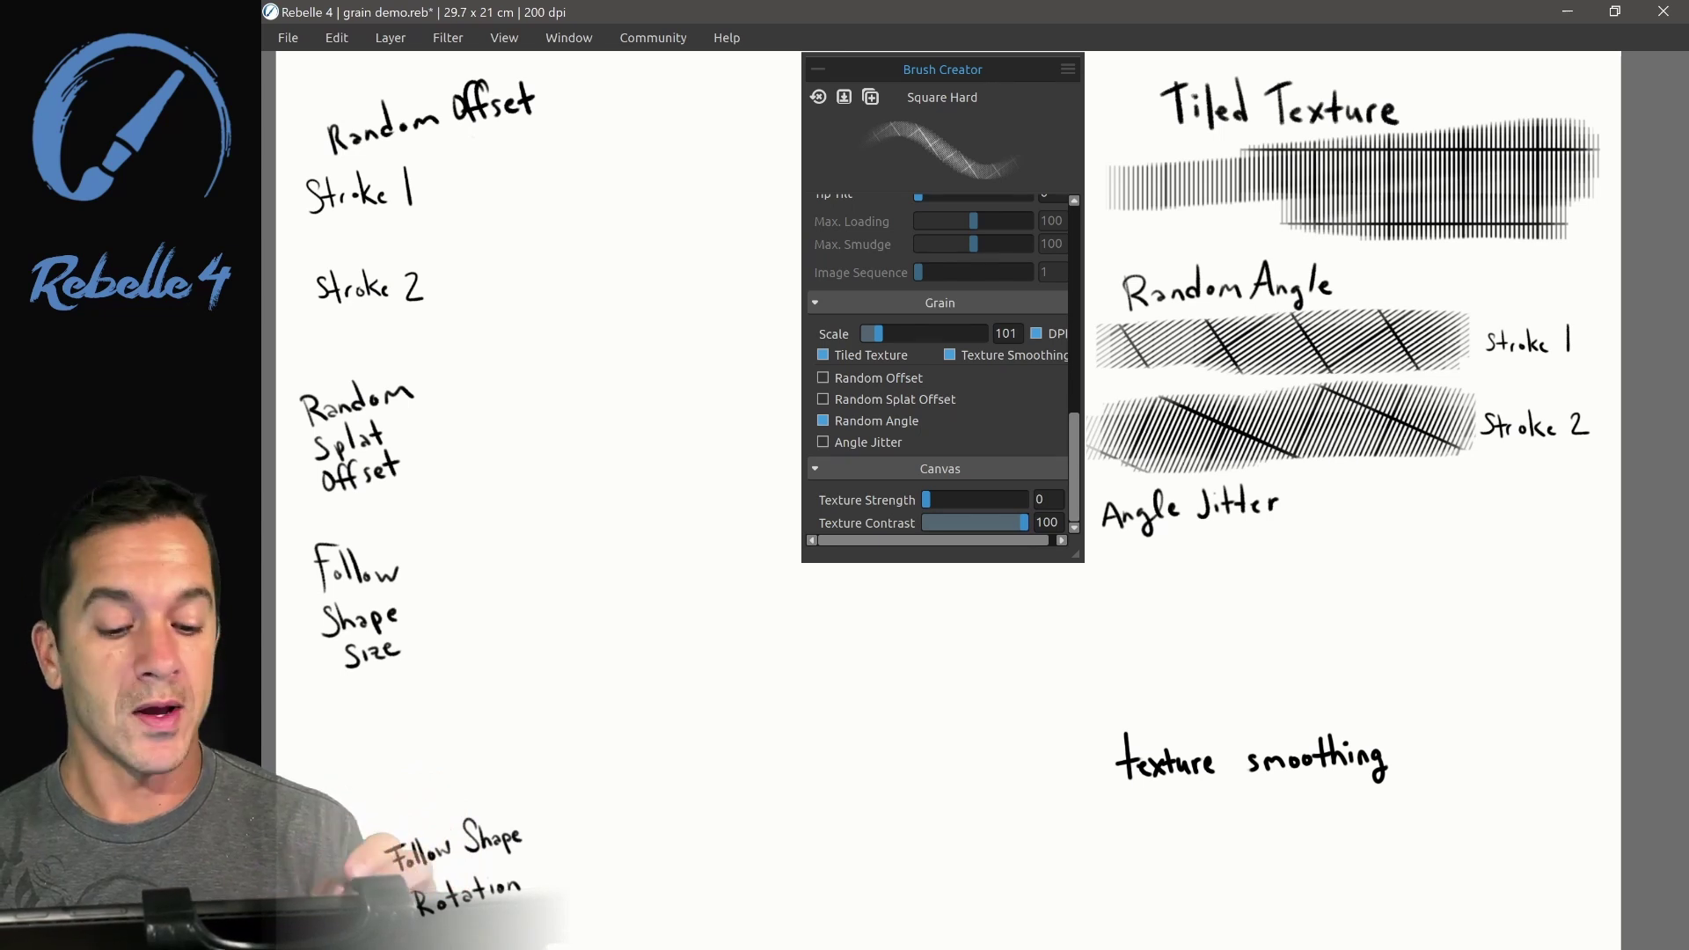
# Replace the Random Angle grain option with Angle Jitter and paint a broad sample beneath the Angle Jitter label
pyautogui.click(823, 421)
pyautogui.click(822, 441)
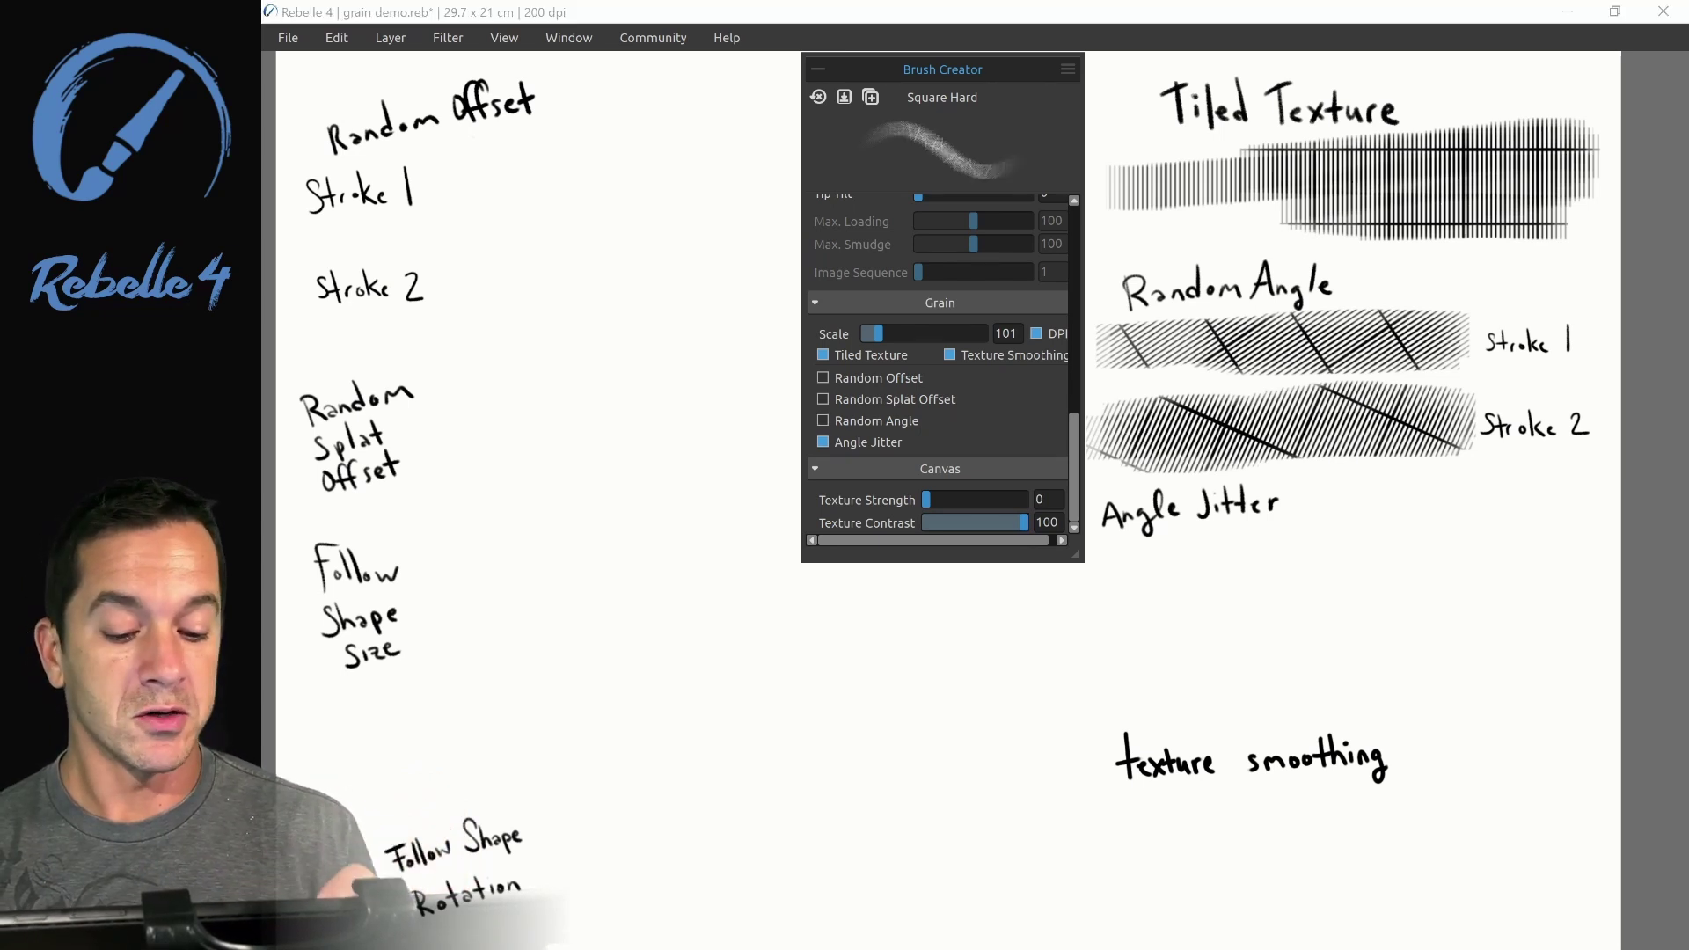
pyautogui.moveTo(1090, 598)
pyautogui.mouseDown()
pyautogui.moveTo(1420, 552)
pyautogui.moveTo(1532, 563)
pyautogui.moveTo(1091, 629)
pyautogui.mouseUp()
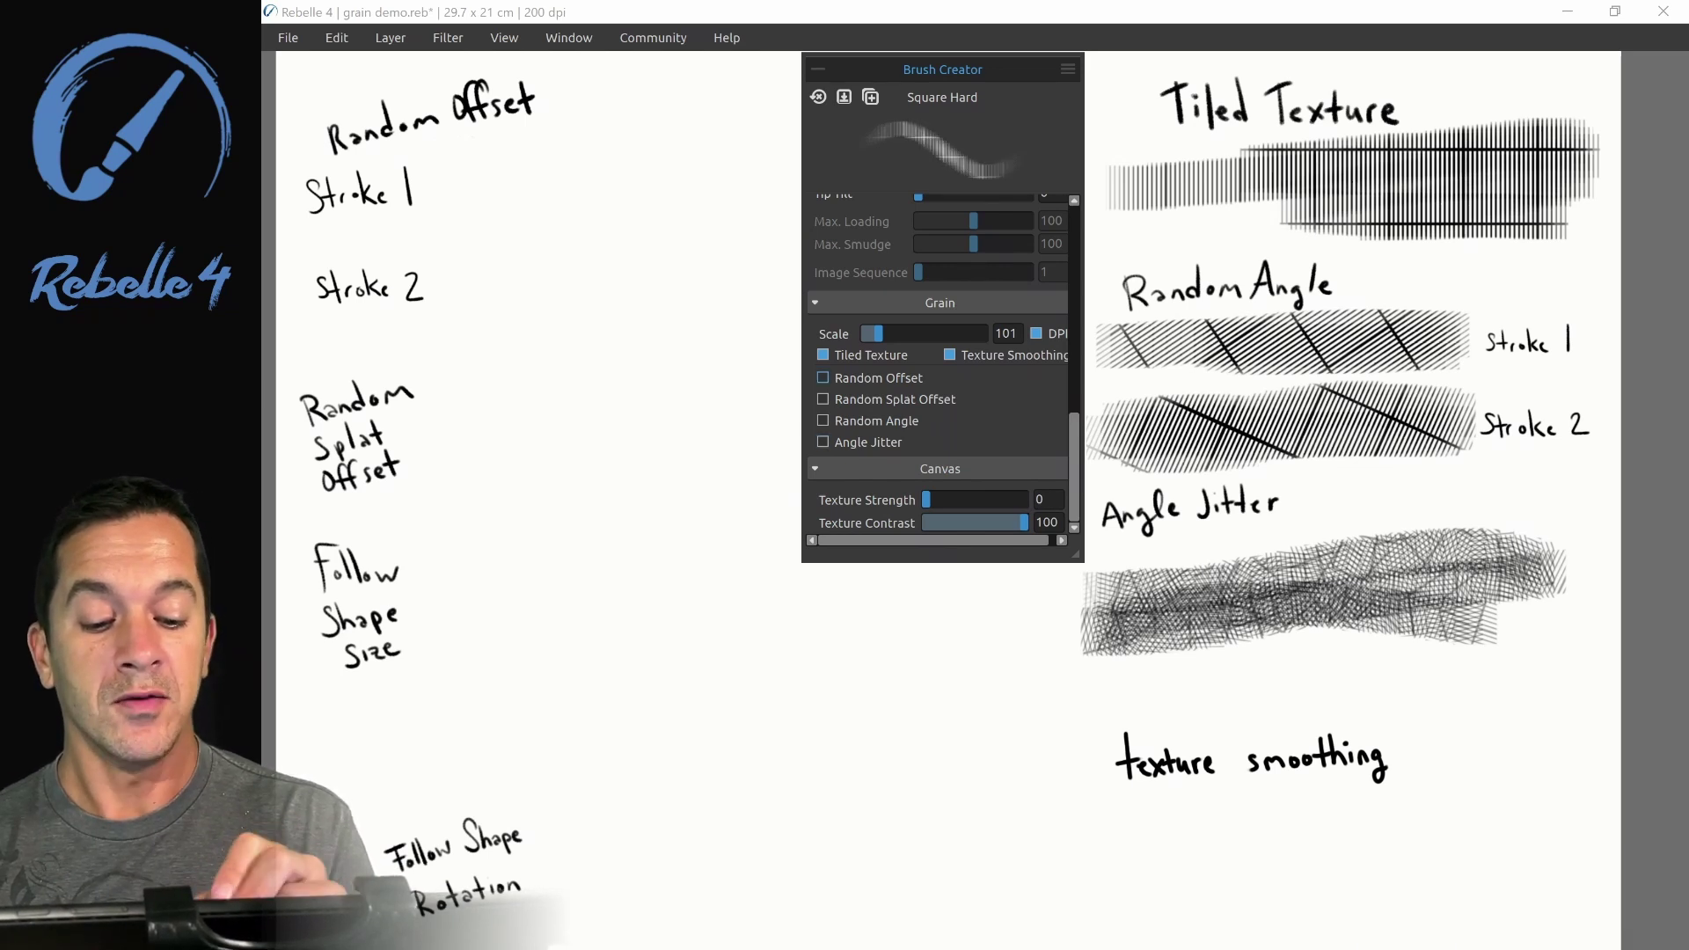
# Enable Random Offset in place of Angle Jitter and paint samples beside its Stroke 1 and Stroke 2 labels
pyautogui.click(822, 377)
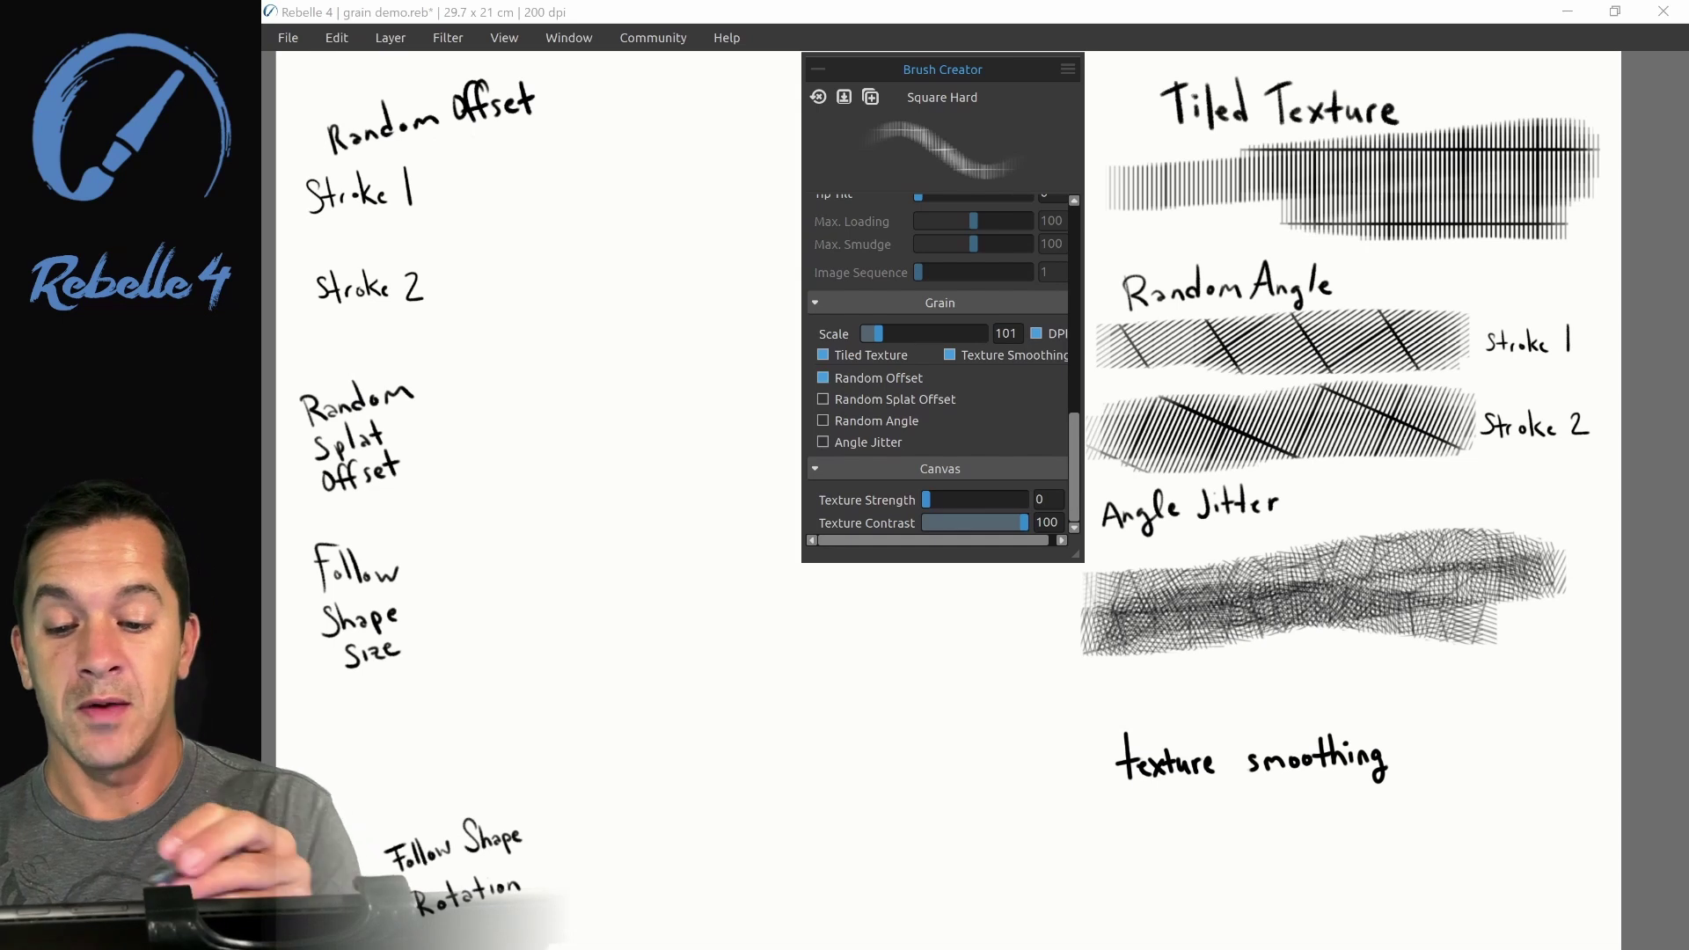
pyautogui.moveTo(437, 186)
pyautogui.mouseDown()
pyautogui.moveTo(768, 192)
pyautogui.moveTo(730, 197)
pyautogui.moveTo(445, 184)
pyautogui.moveTo(783, 169)
pyautogui.mouseUp()
pyautogui.moveTo(438, 277)
pyautogui.mouseDown()
pyautogui.moveTo(723, 264)
pyautogui.moveTo(448, 299)
pyautogui.moveTo(700, 312)
pyautogui.moveTo(779, 250)
pyautogui.moveTo(774, 290)
pyautogui.moveTo(660, 321)
pyautogui.mouseUp()
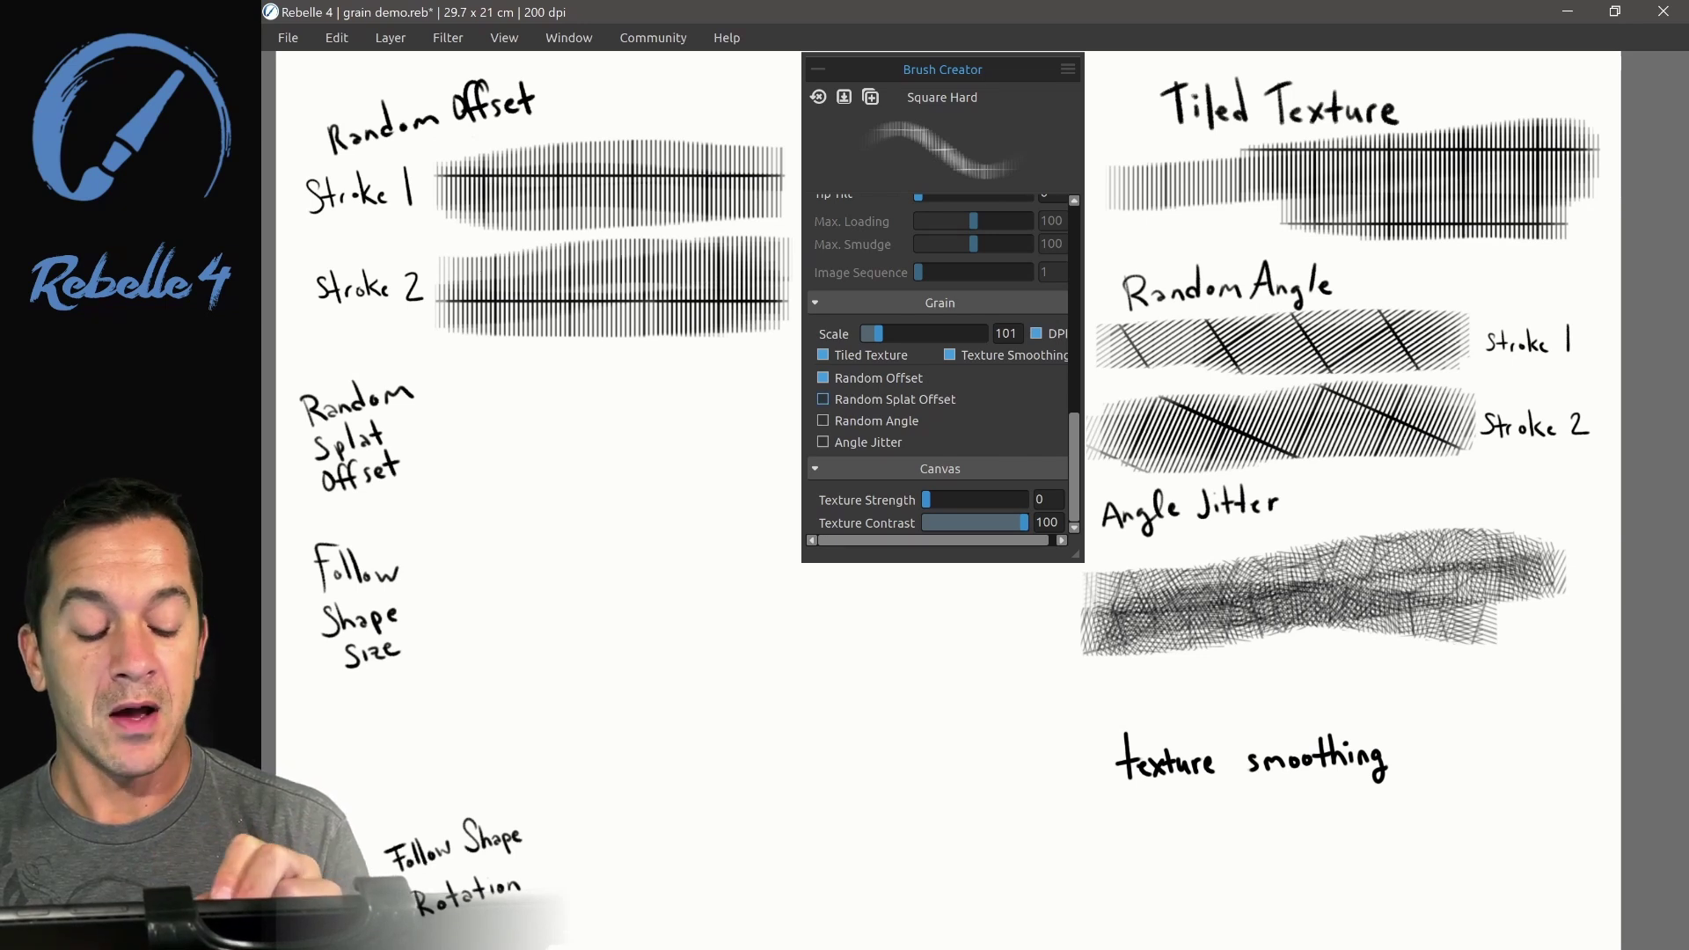
# Replace Random Offset with Random Splat Offset and paint a broad sample beside the Random Splat Offset label
pyautogui.click(822, 378)
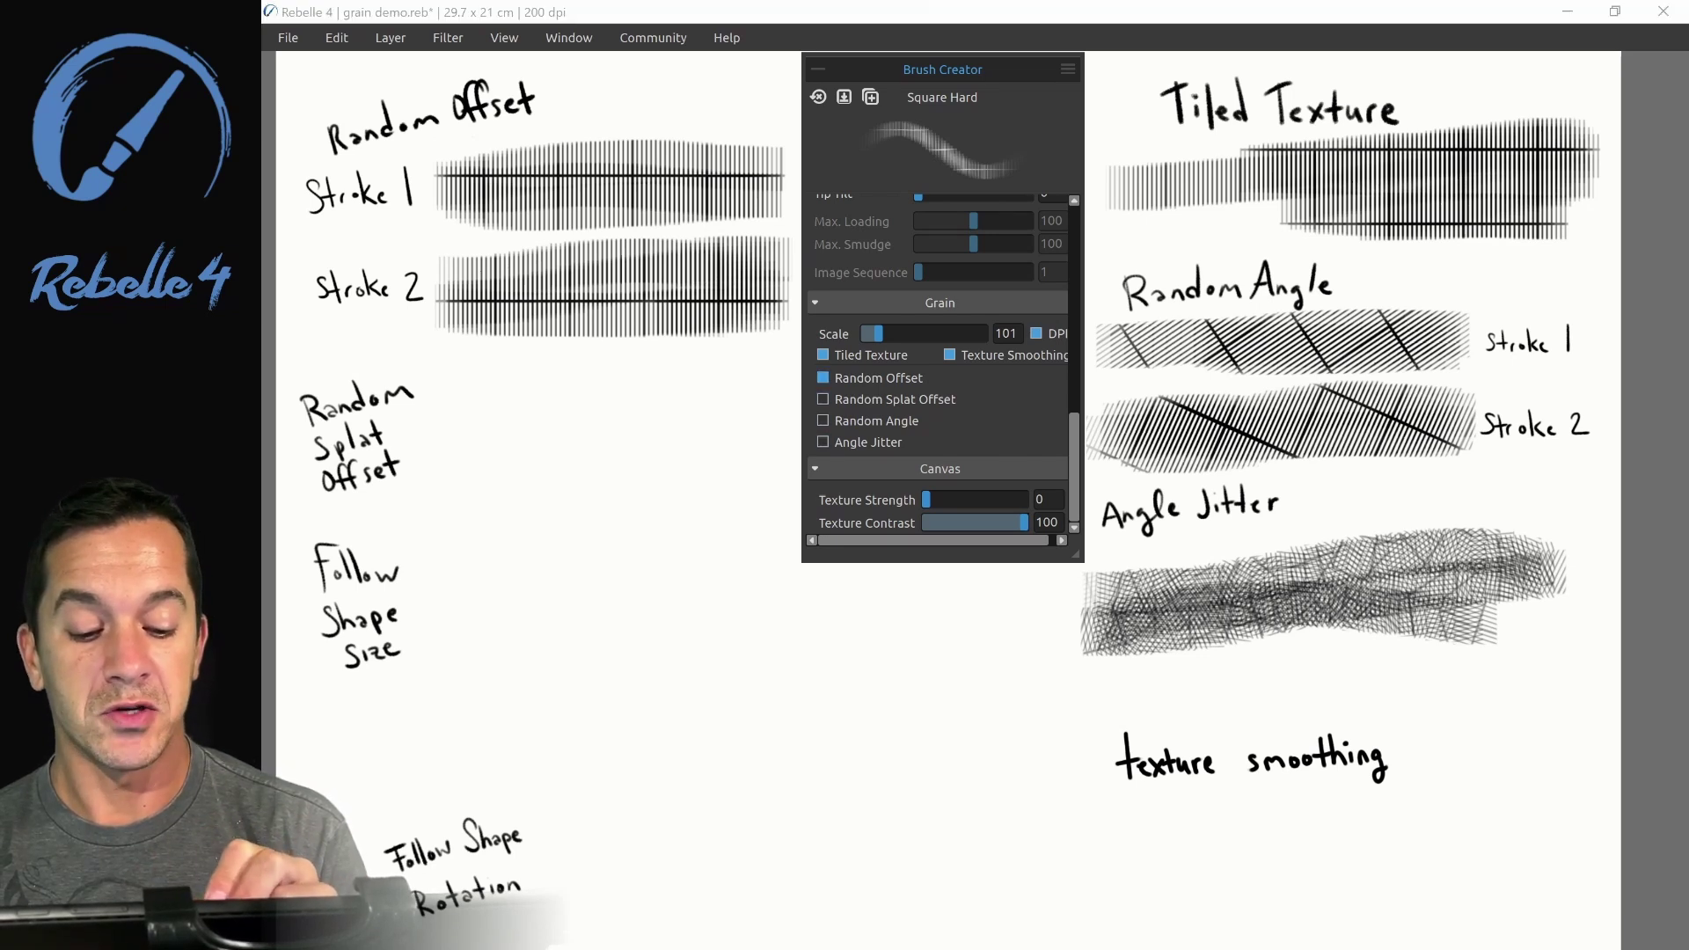
pyautogui.click(822, 399)
pyautogui.moveTo(467, 453)
pyautogui.mouseDown()
pyautogui.moveTo(682, 396)
pyautogui.moveTo(782, 440)
pyautogui.moveTo(725, 479)
pyautogui.moveTo(497, 501)
pyautogui.moveTo(444, 409)
pyautogui.moveTo(638, 370)
pyautogui.moveTo(695, 431)
pyautogui.moveTo(682, 448)
pyautogui.mouseUp()
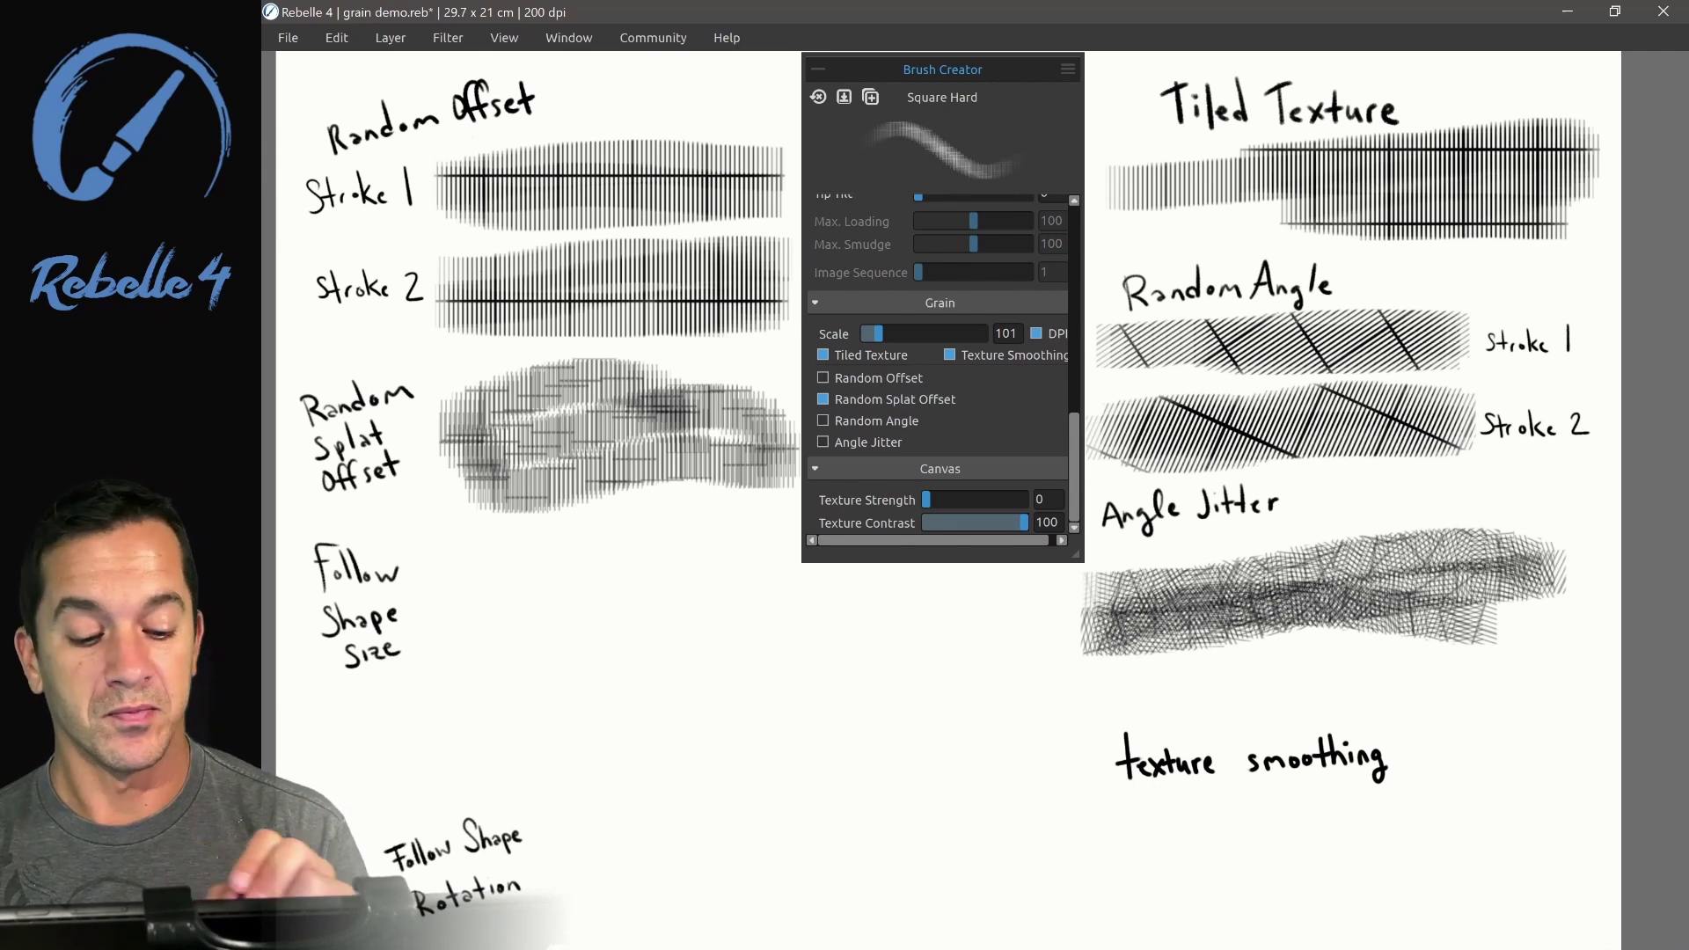
# Replace Tiled Texture and Random Splat Offset with Follow Shape Size, paint a widening wavy stroke beside its label, and circle both stroke ends
pyautogui.scroll(10, 939, 365)
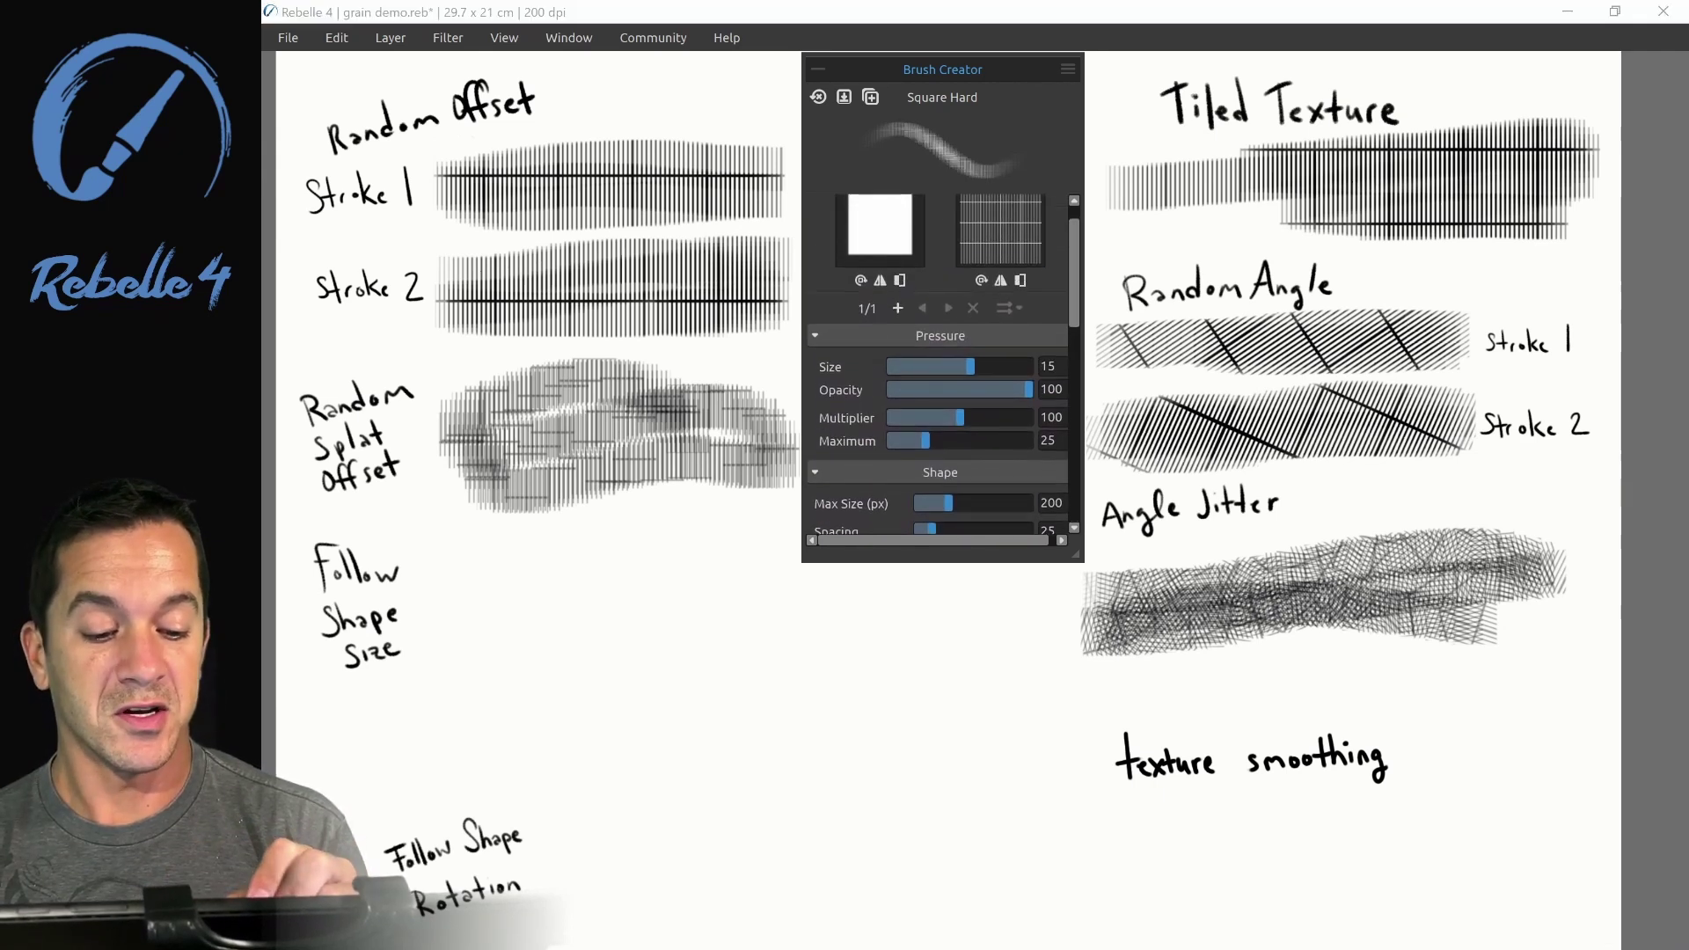
pyautogui.scroll(-5, 939, 364)
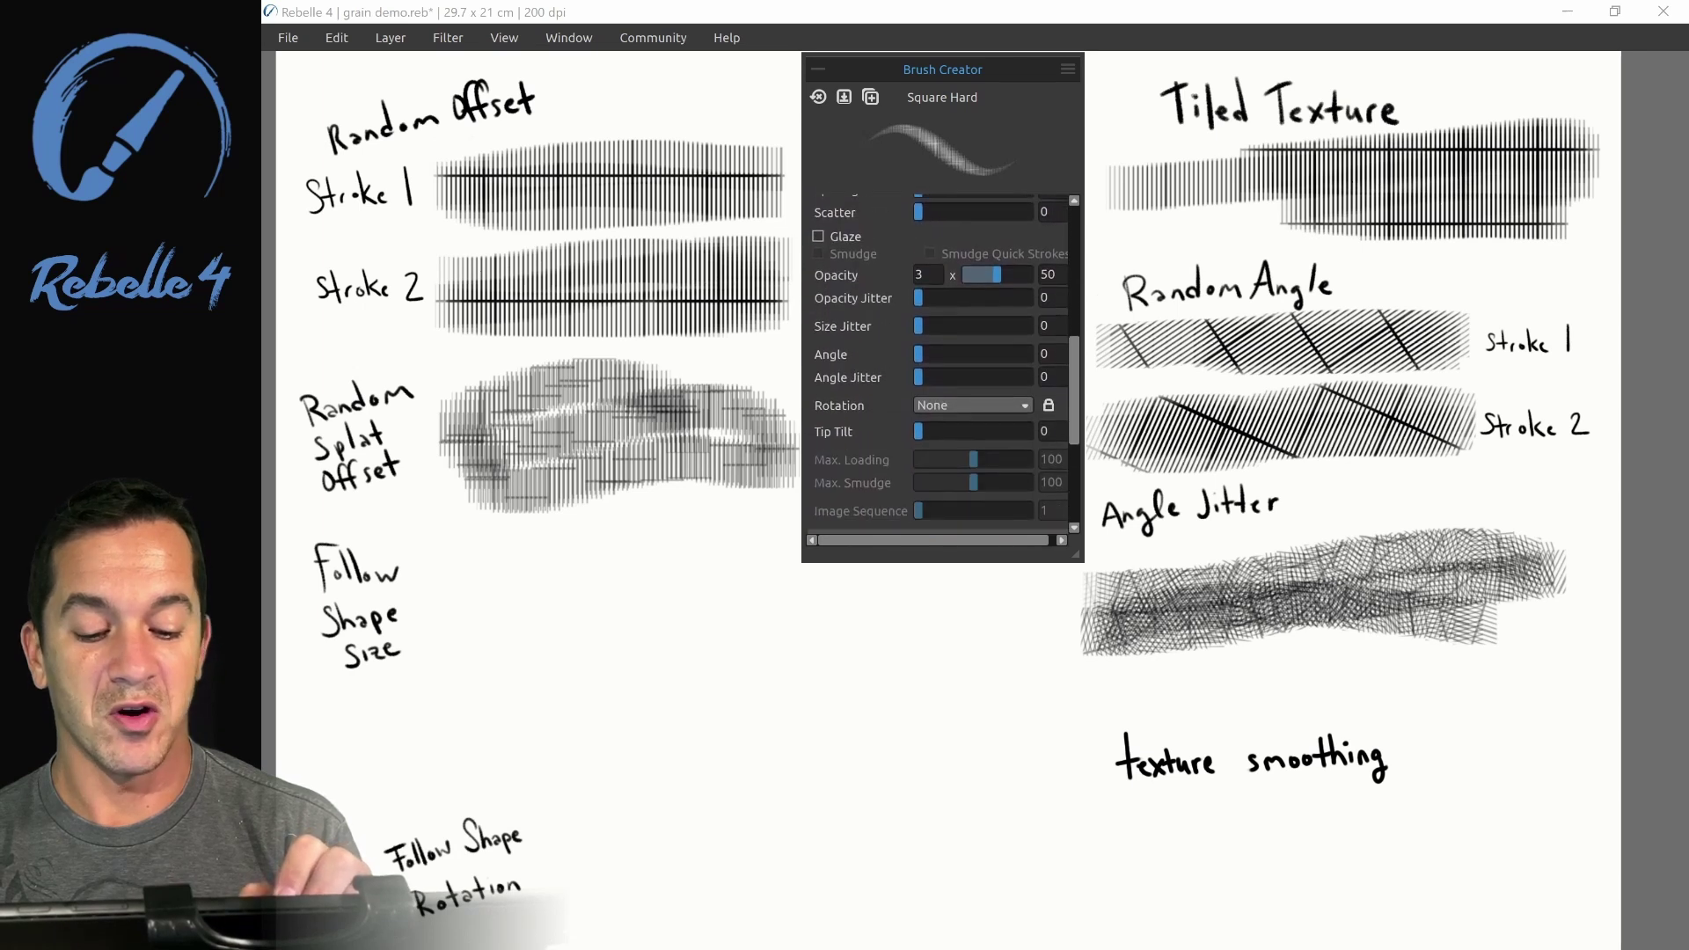
pyautogui.scroll(-5, 939, 364)
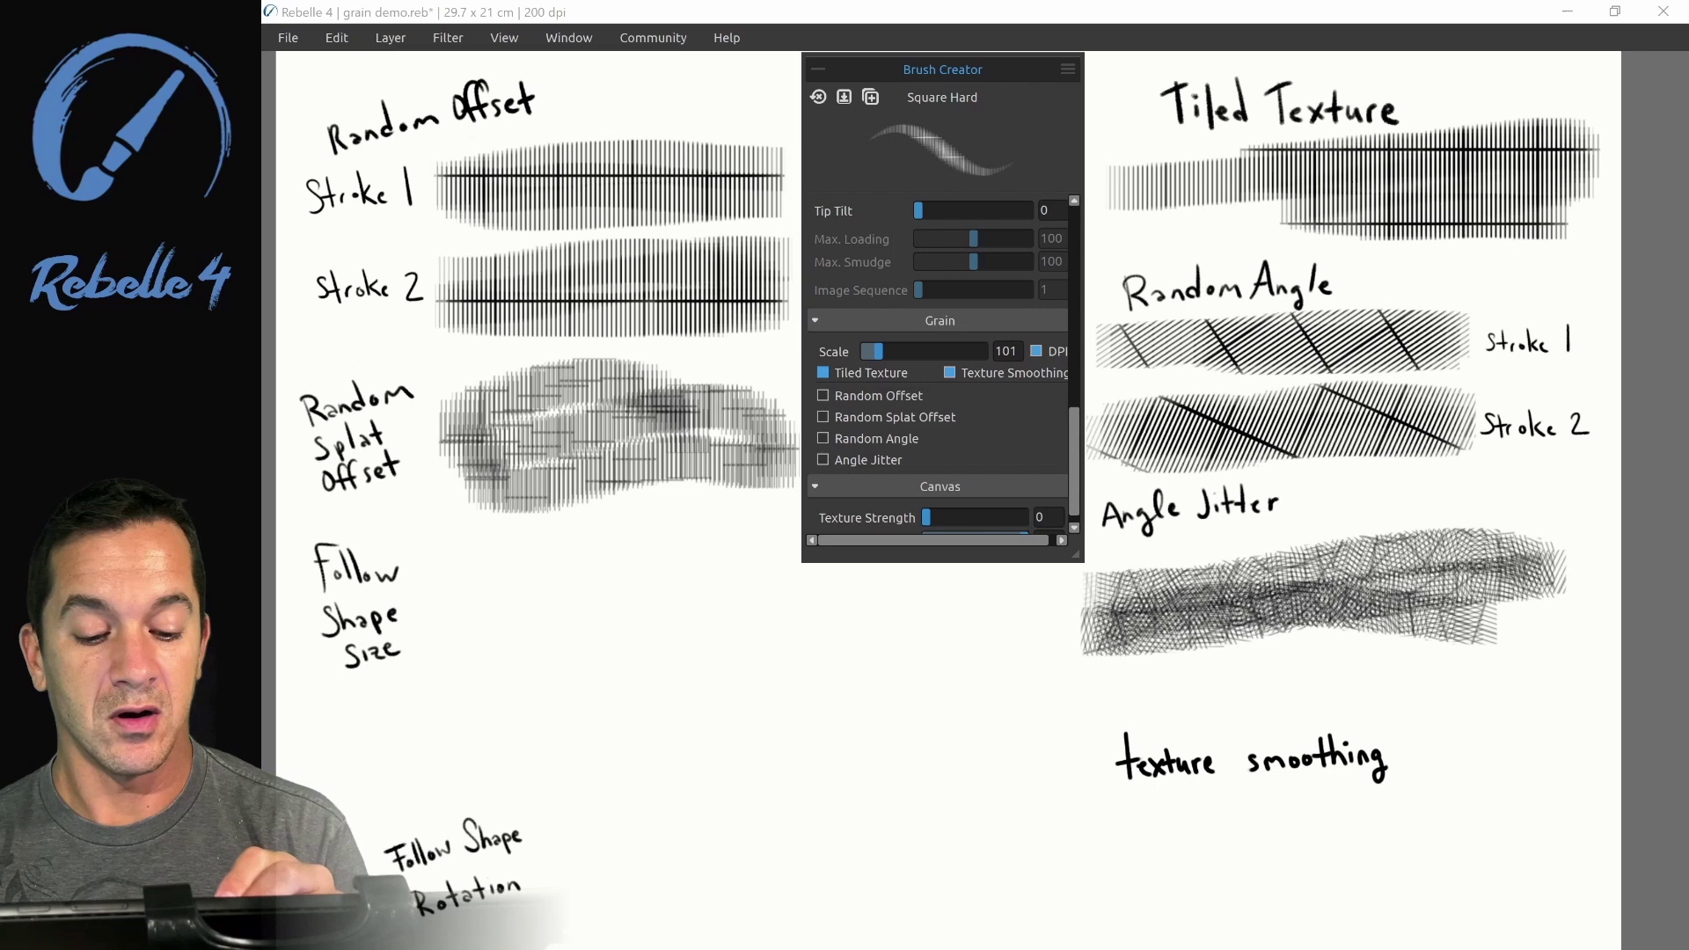
pyautogui.click(822, 373)
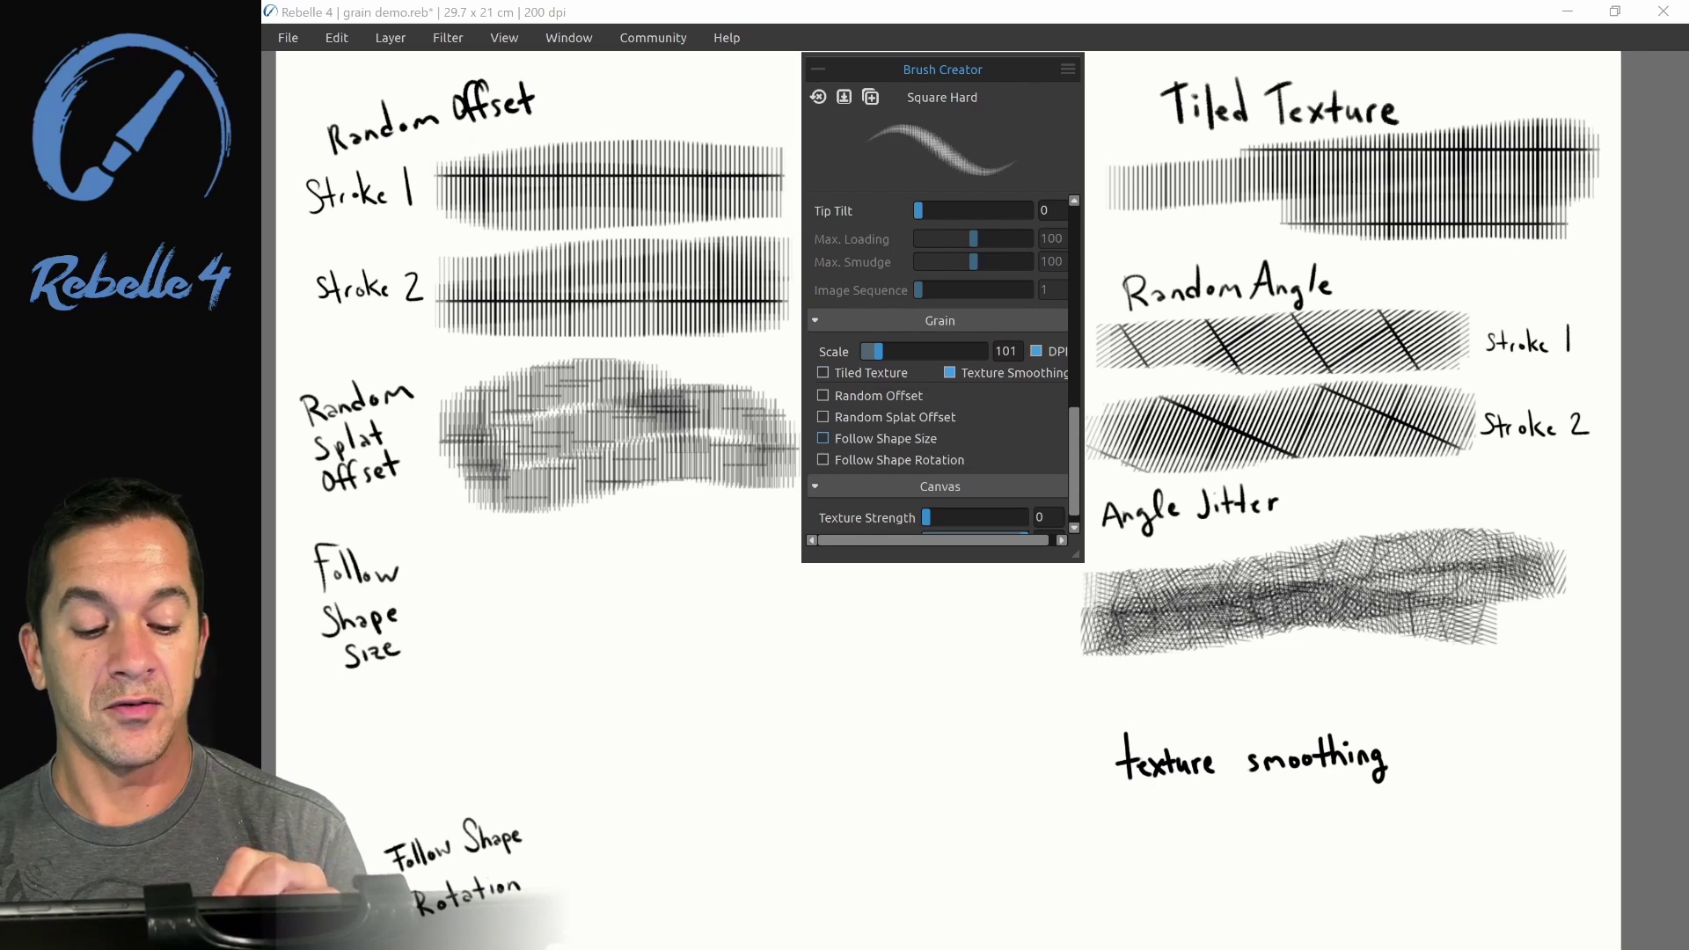
pyautogui.click(822, 438)
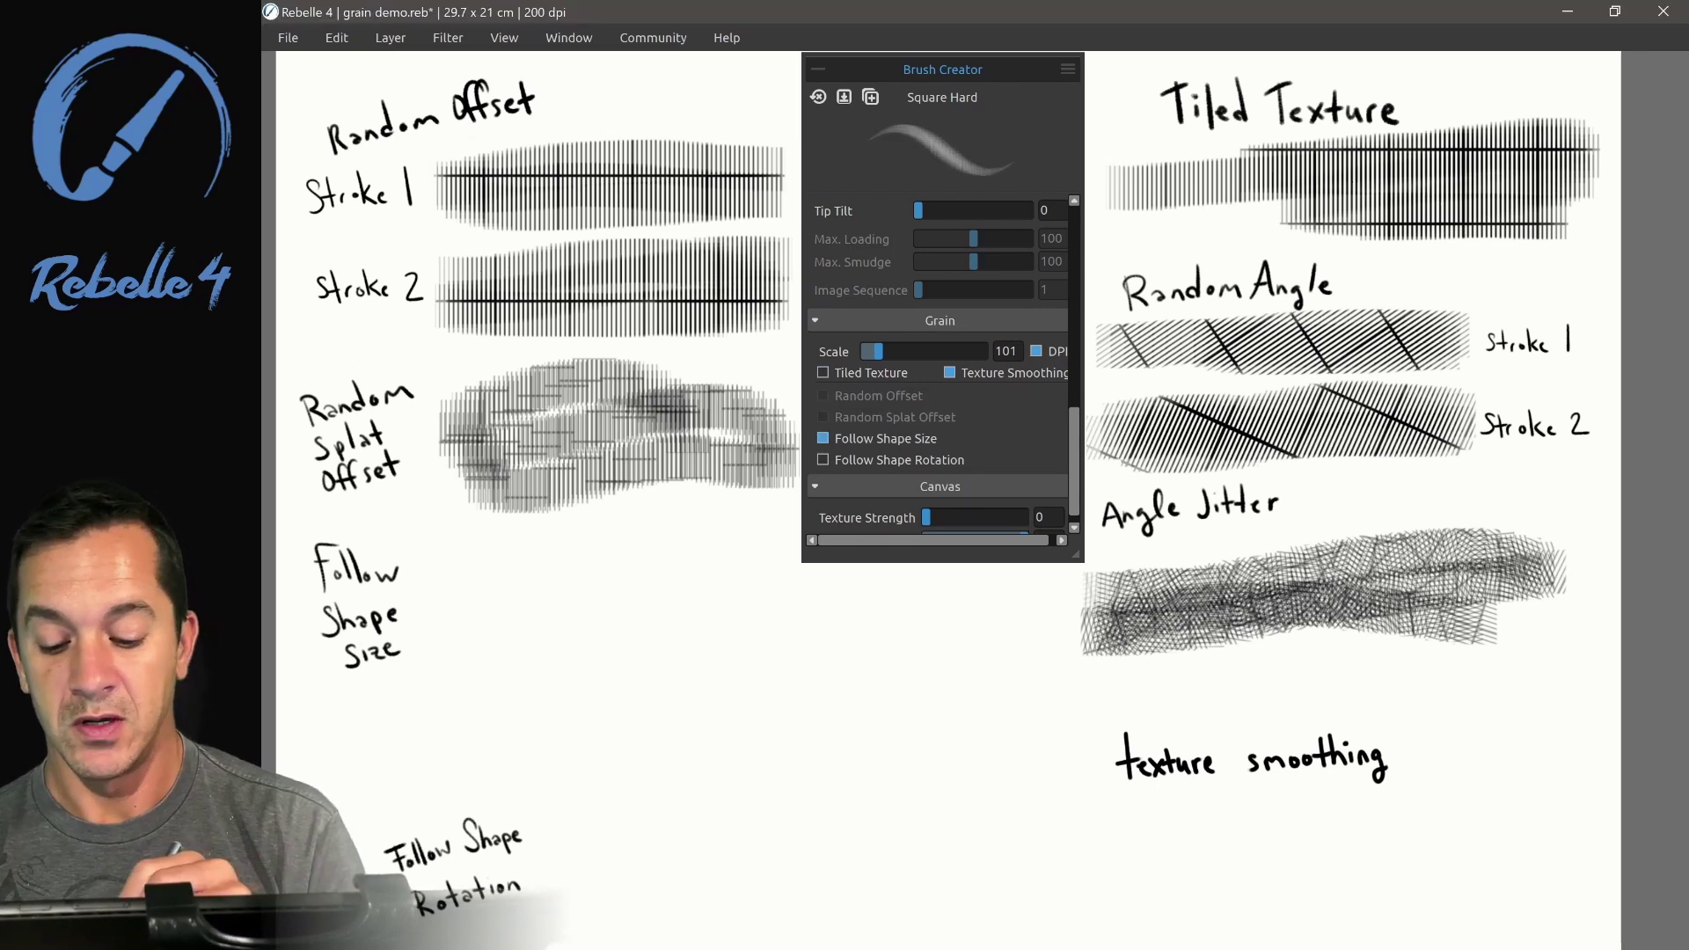
pyautogui.moveTo(466, 632)
pyautogui.mouseDown()
pyautogui.moveTo(637, 567)
pyautogui.moveTo(754, 679)
pyautogui.moveTo(901, 616)
pyautogui.moveTo(904, 708)
pyautogui.moveTo(822, 746)
pyautogui.moveTo(796, 739)
pyautogui.mouseUp()
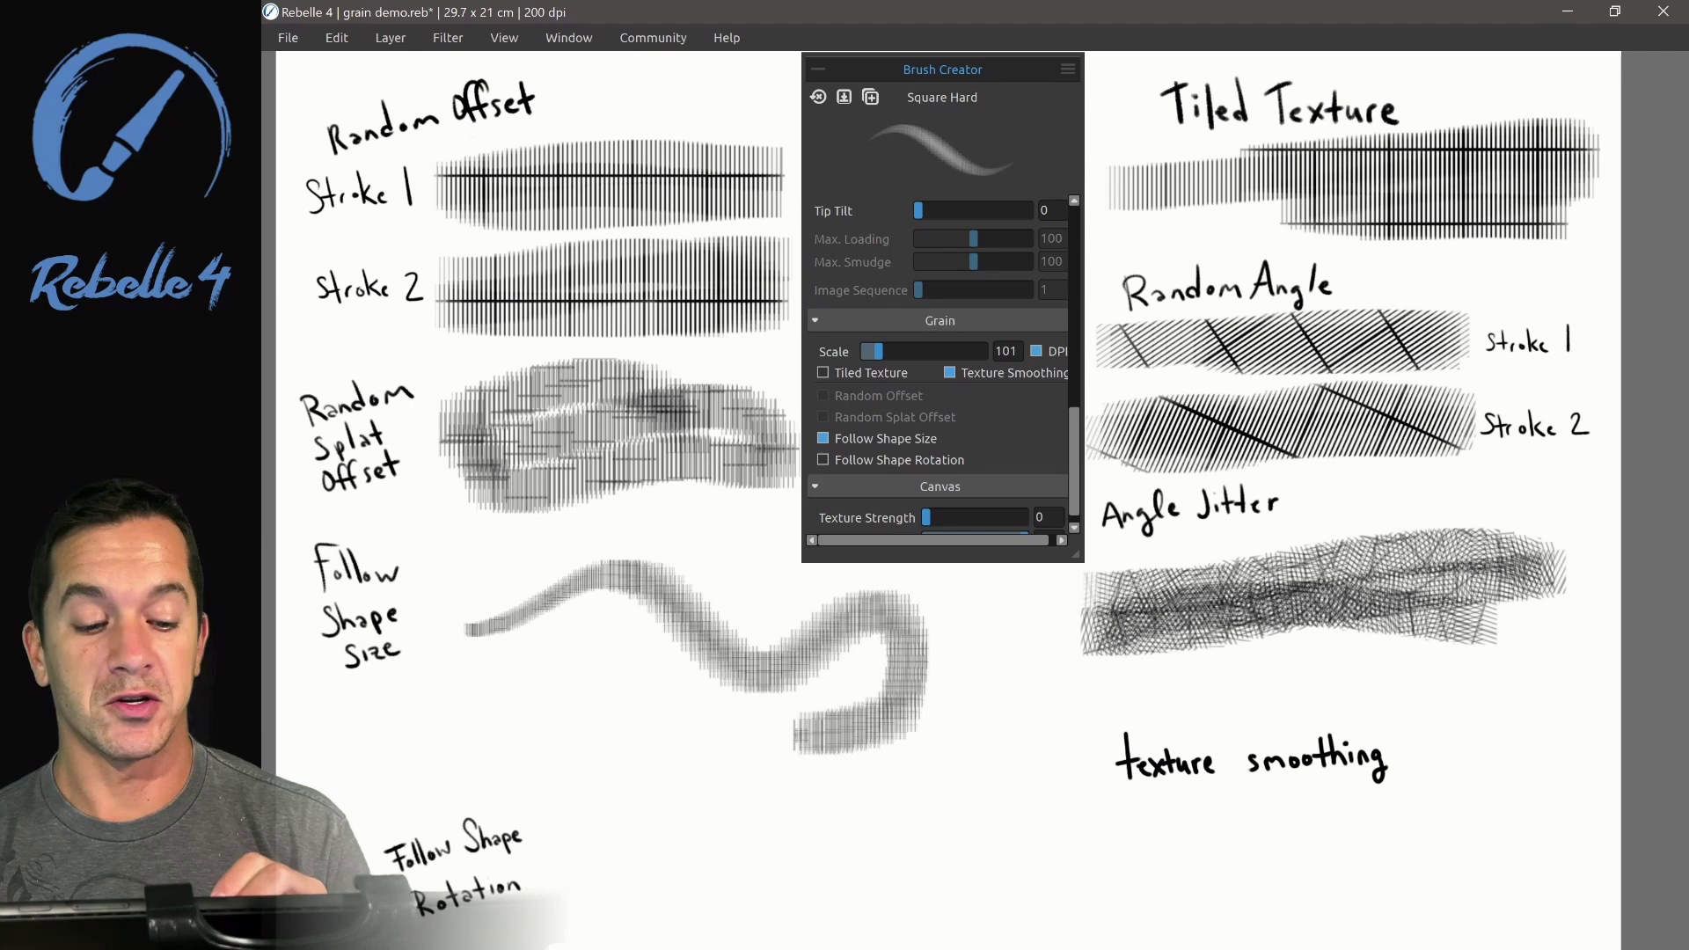
pyautogui.moveTo(458, 638); pyautogui.dragTo(474, 629)
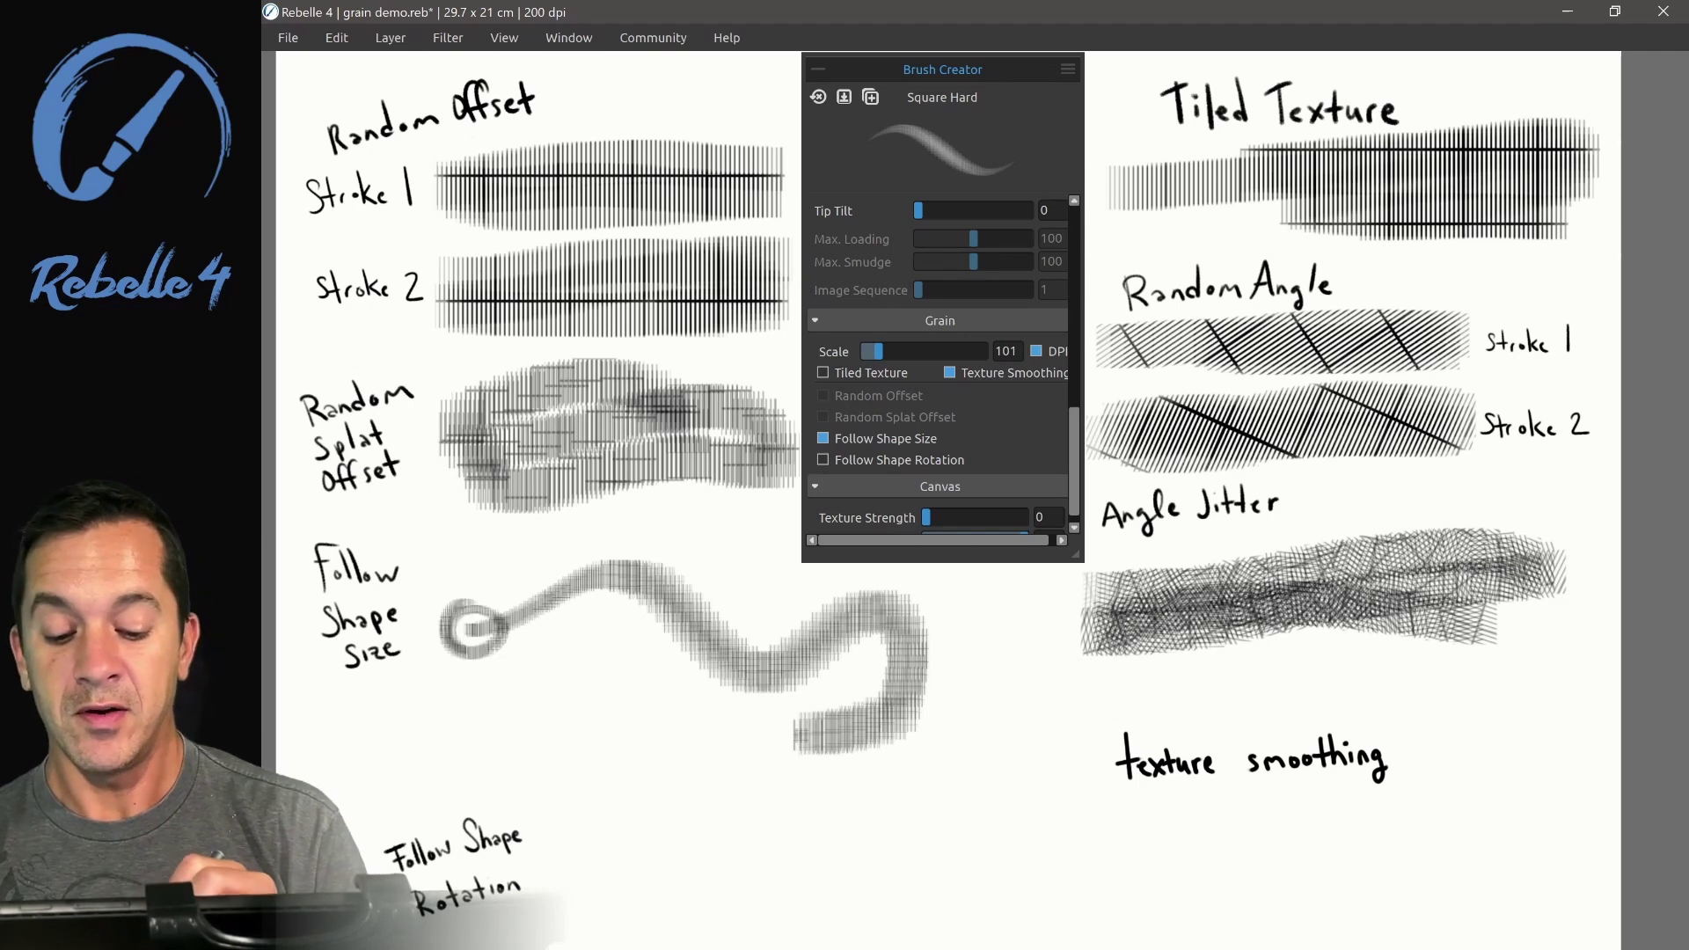
pyautogui.moveTo(848, 691)
pyautogui.mouseDown()
pyautogui.moveTo(822, 770)
pyautogui.moveTo(792, 774)
pyautogui.mouseUp()
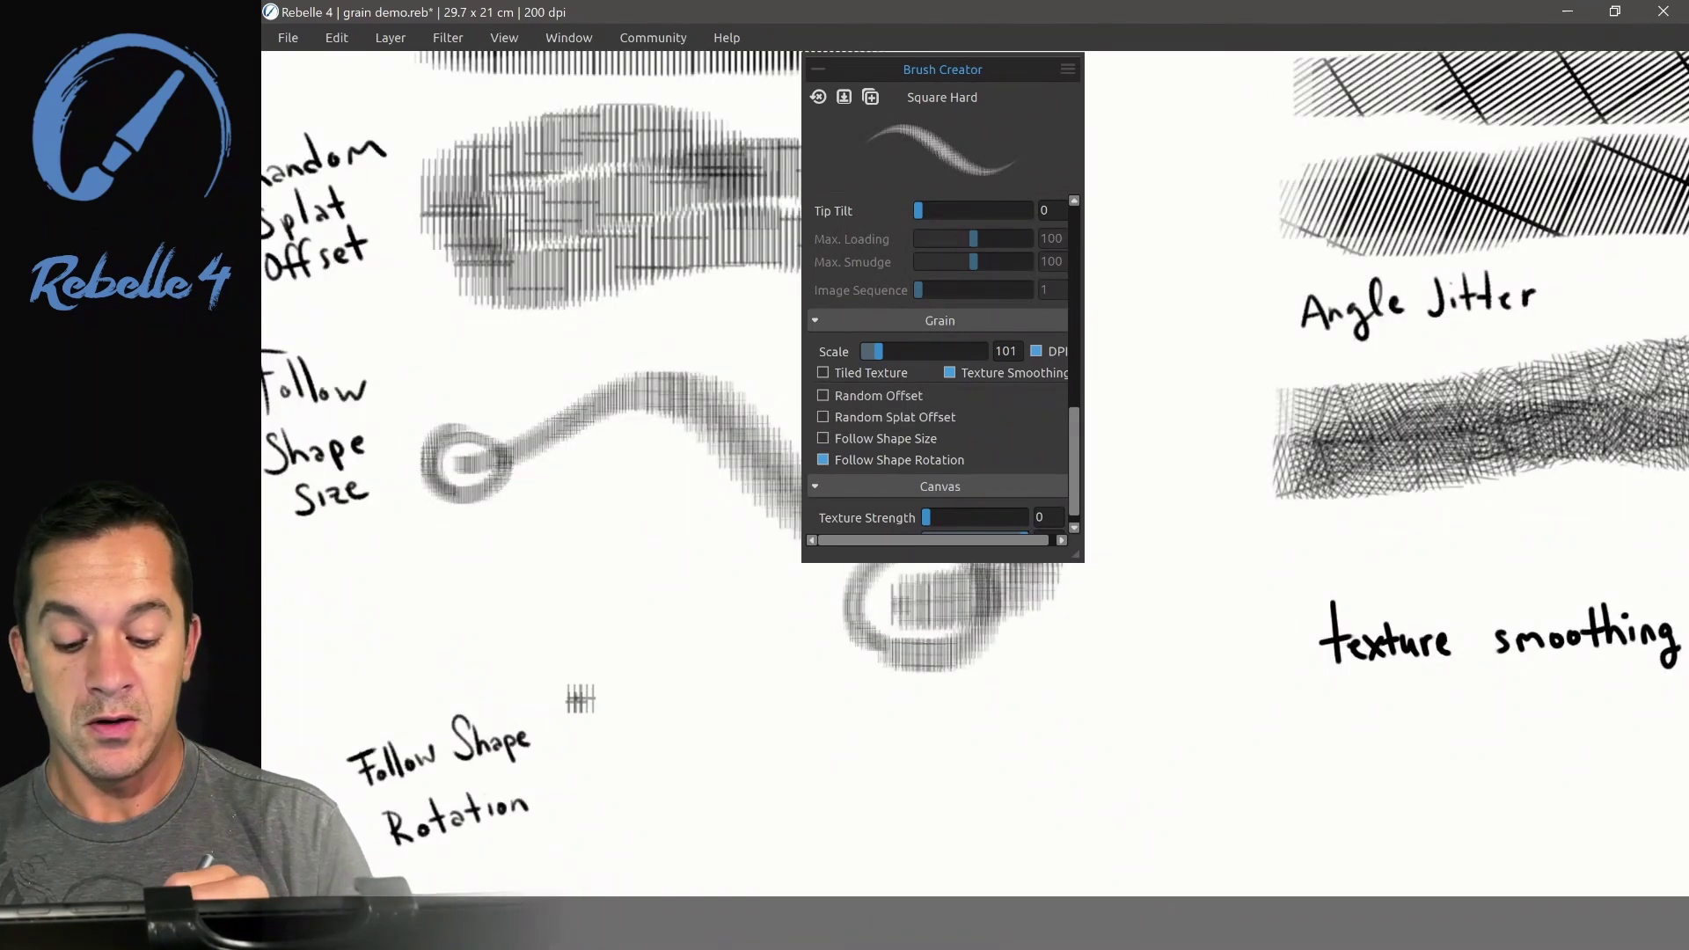
# Paint a wavy Follow Shape Rotation sample above and beside its label, and set the brush's rotation to Pen Tilt
pyautogui.moveTo(594, 697)
pyautogui.mouseDown()
pyautogui.moveTo(687, 684)
pyautogui.moveTo(730, 768)
pyautogui.moveTo(781, 783)
pyautogui.moveTo(839, 738)
pyautogui.moveTo(948, 728)
pyautogui.mouseUp()
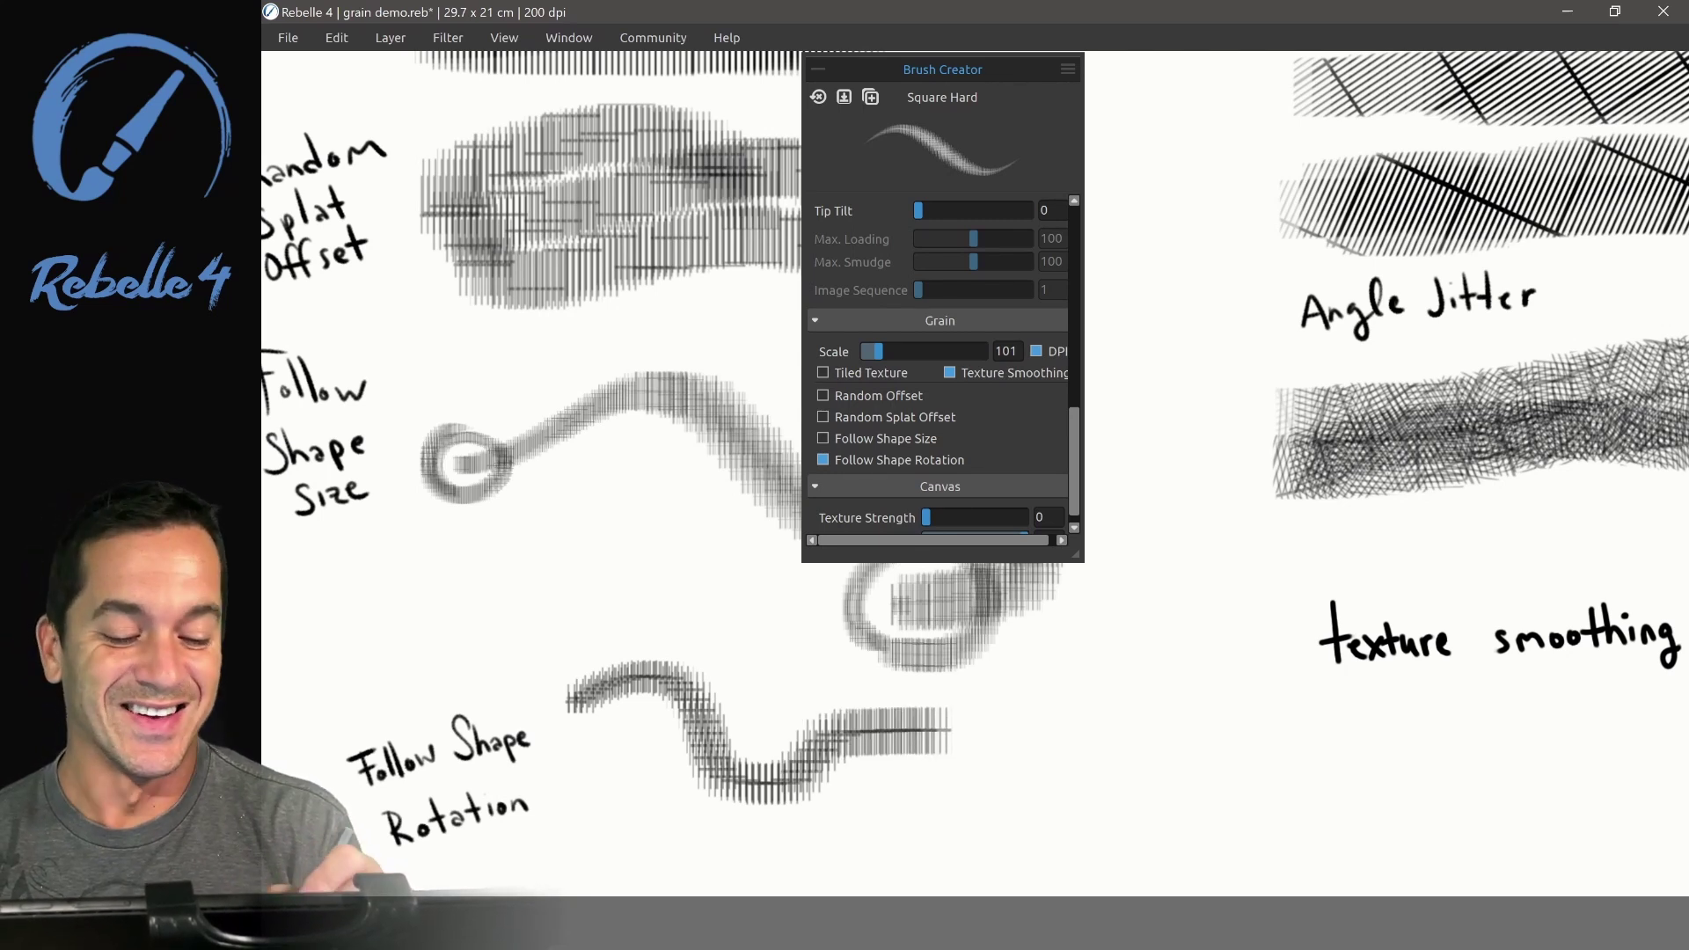
pyautogui.scroll(2, 940, 365)
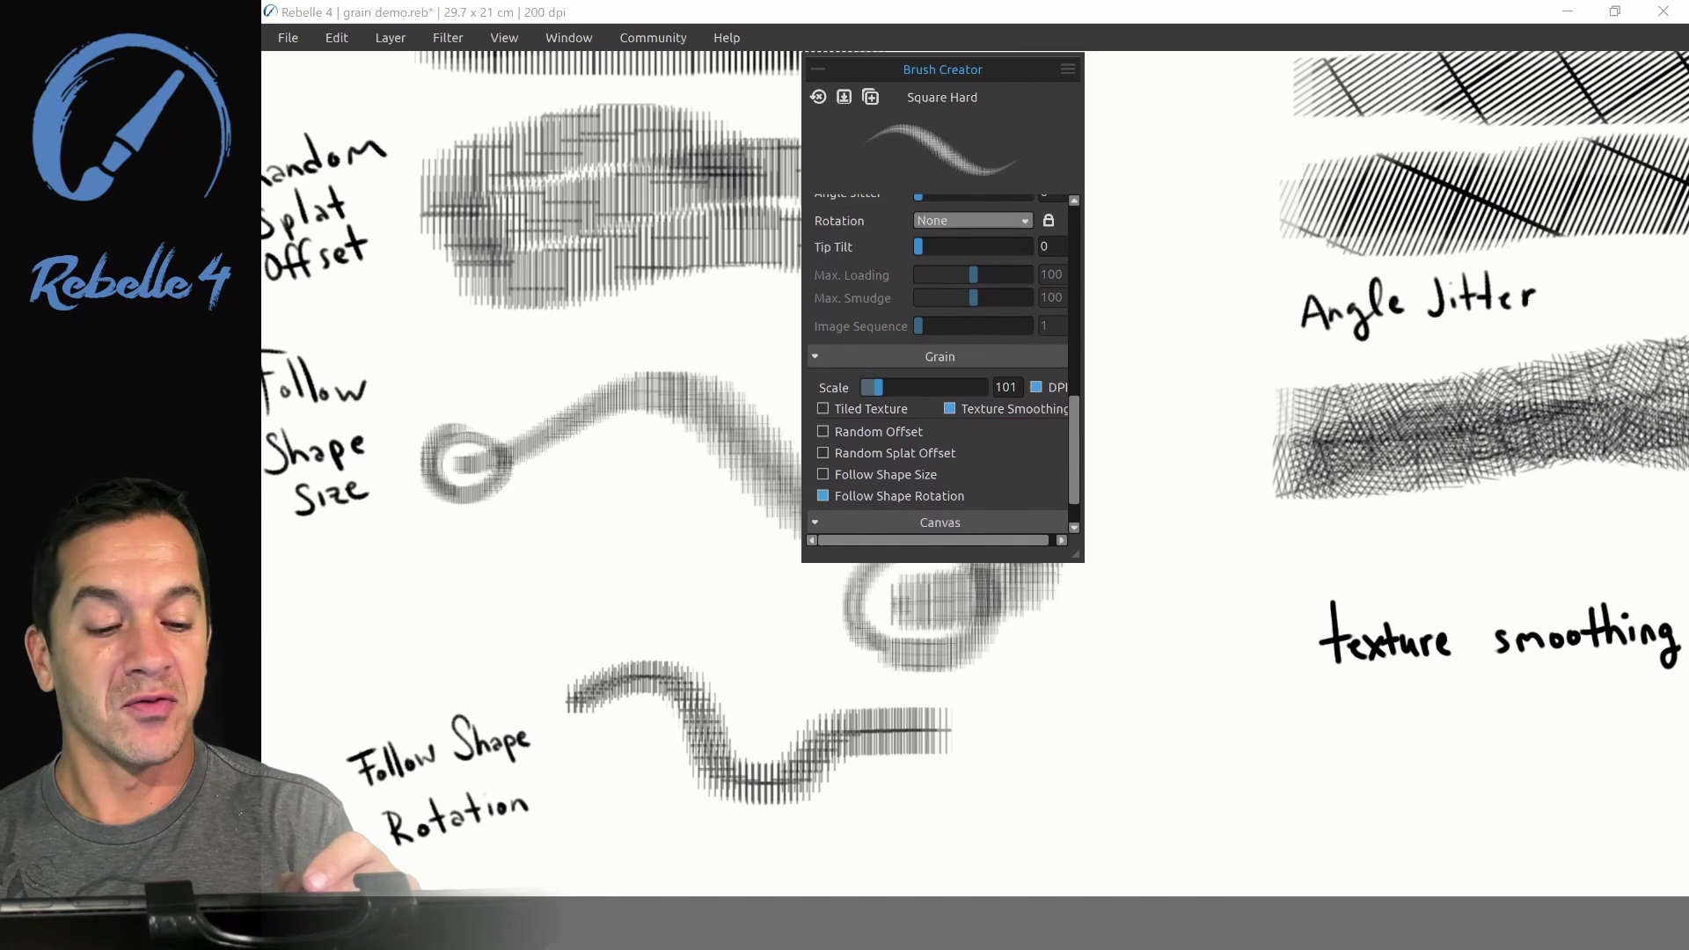
pyautogui.click(972, 221)
pyautogui.click(937, 265)
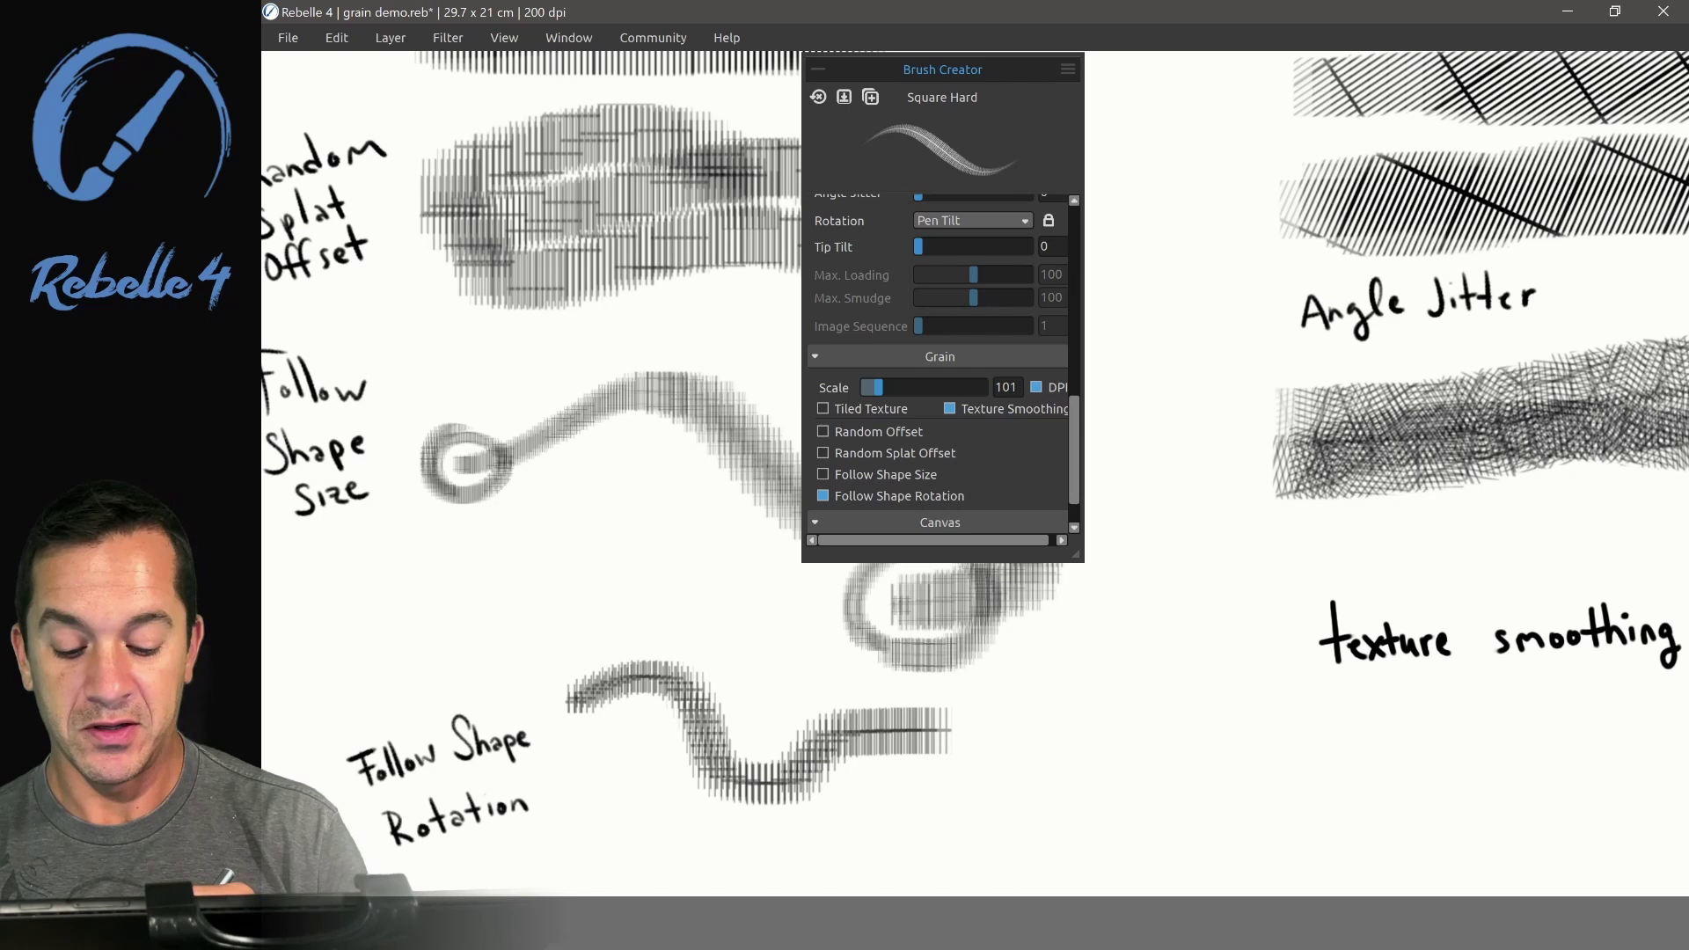
# Paint curved and straight Pen Tilt strokes beside the Follow Shape Rotation label and beneath the Follow Shape Size sample
pyautogui.moveTo(569, 790); pyautogui.dragTo(625, 753)
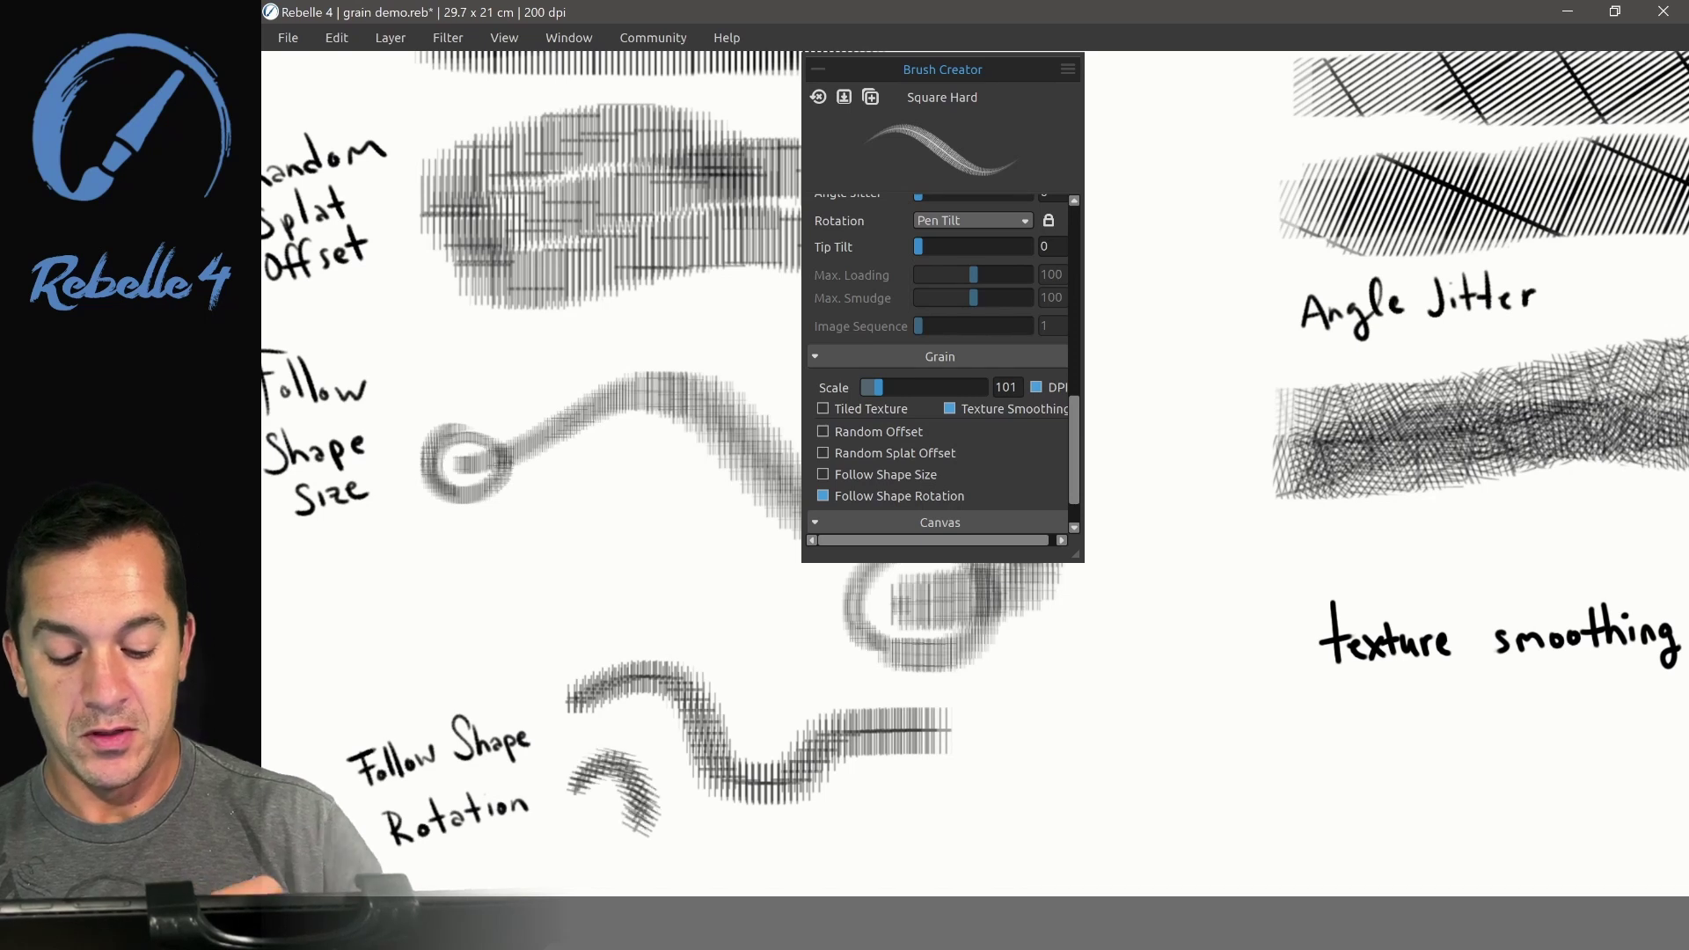
pyautogui.moveTo(651, 823)
pyautogui.mouseDown()
pyautogui.moveTo(774, 852)
pyautogui.moveTo(849, 844)
pyautogui.moveTo(1007, 769)
pyautogui.moveTo(1036, 840)
pyautogui.moveTo(1024, 855)
pyautogui.moveTo(908, 878)
pyautogui.mouseUp()
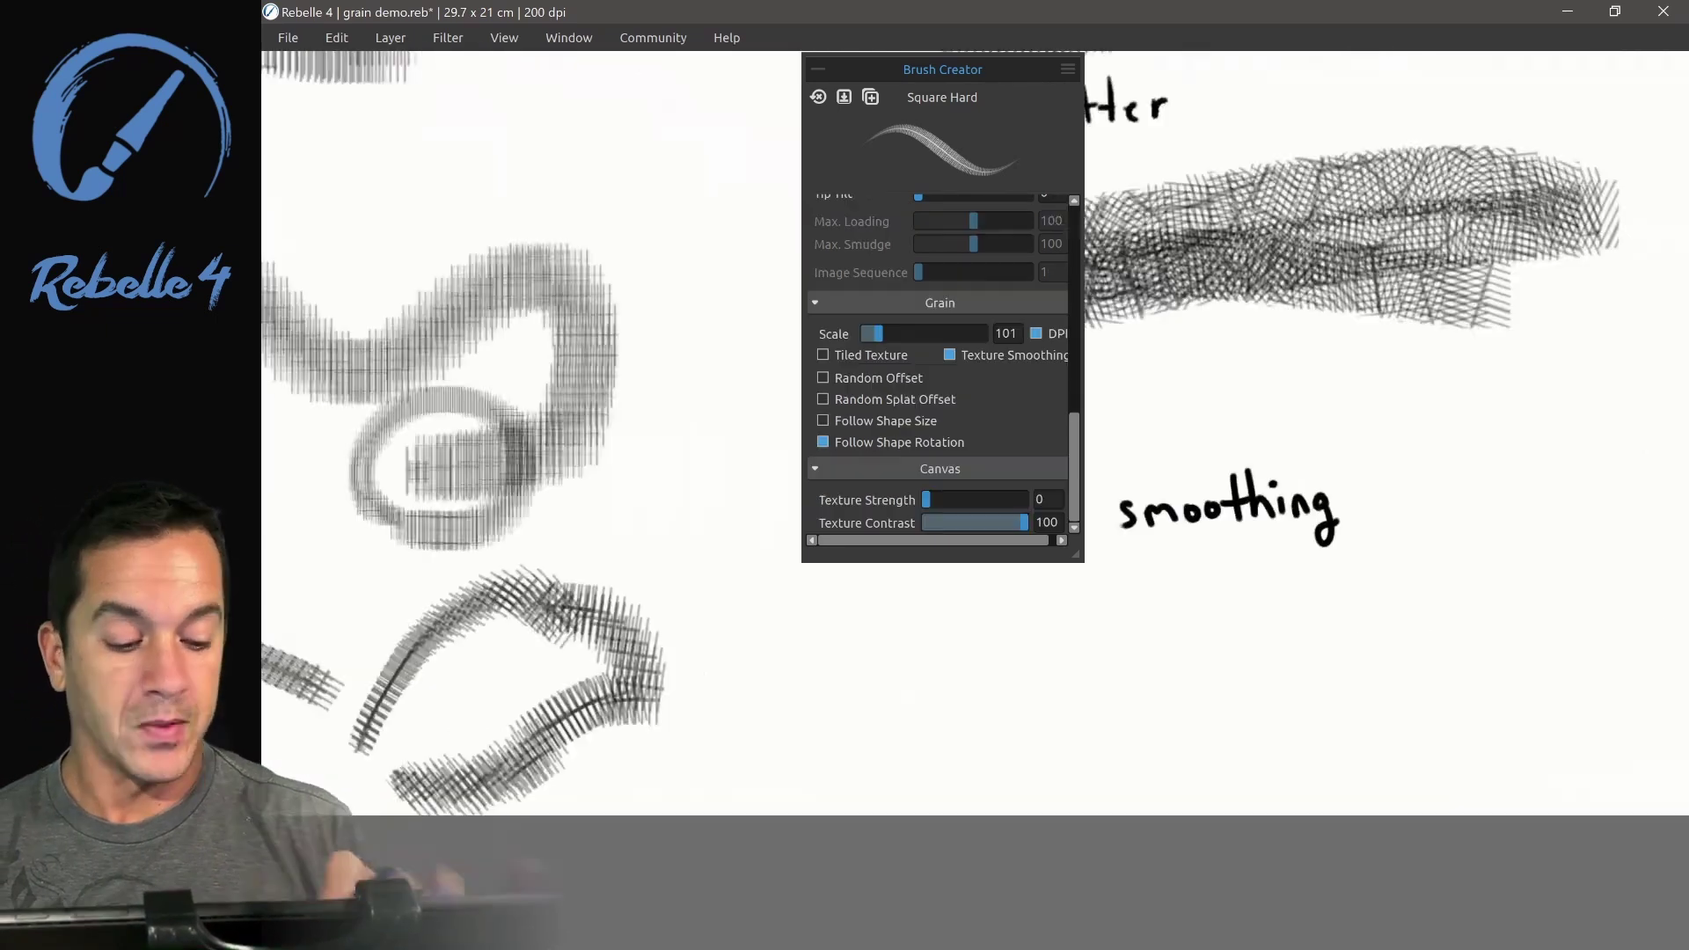
pyautogui.moveTo(1228, 697); pyautogui.dragTo(1392, 742)
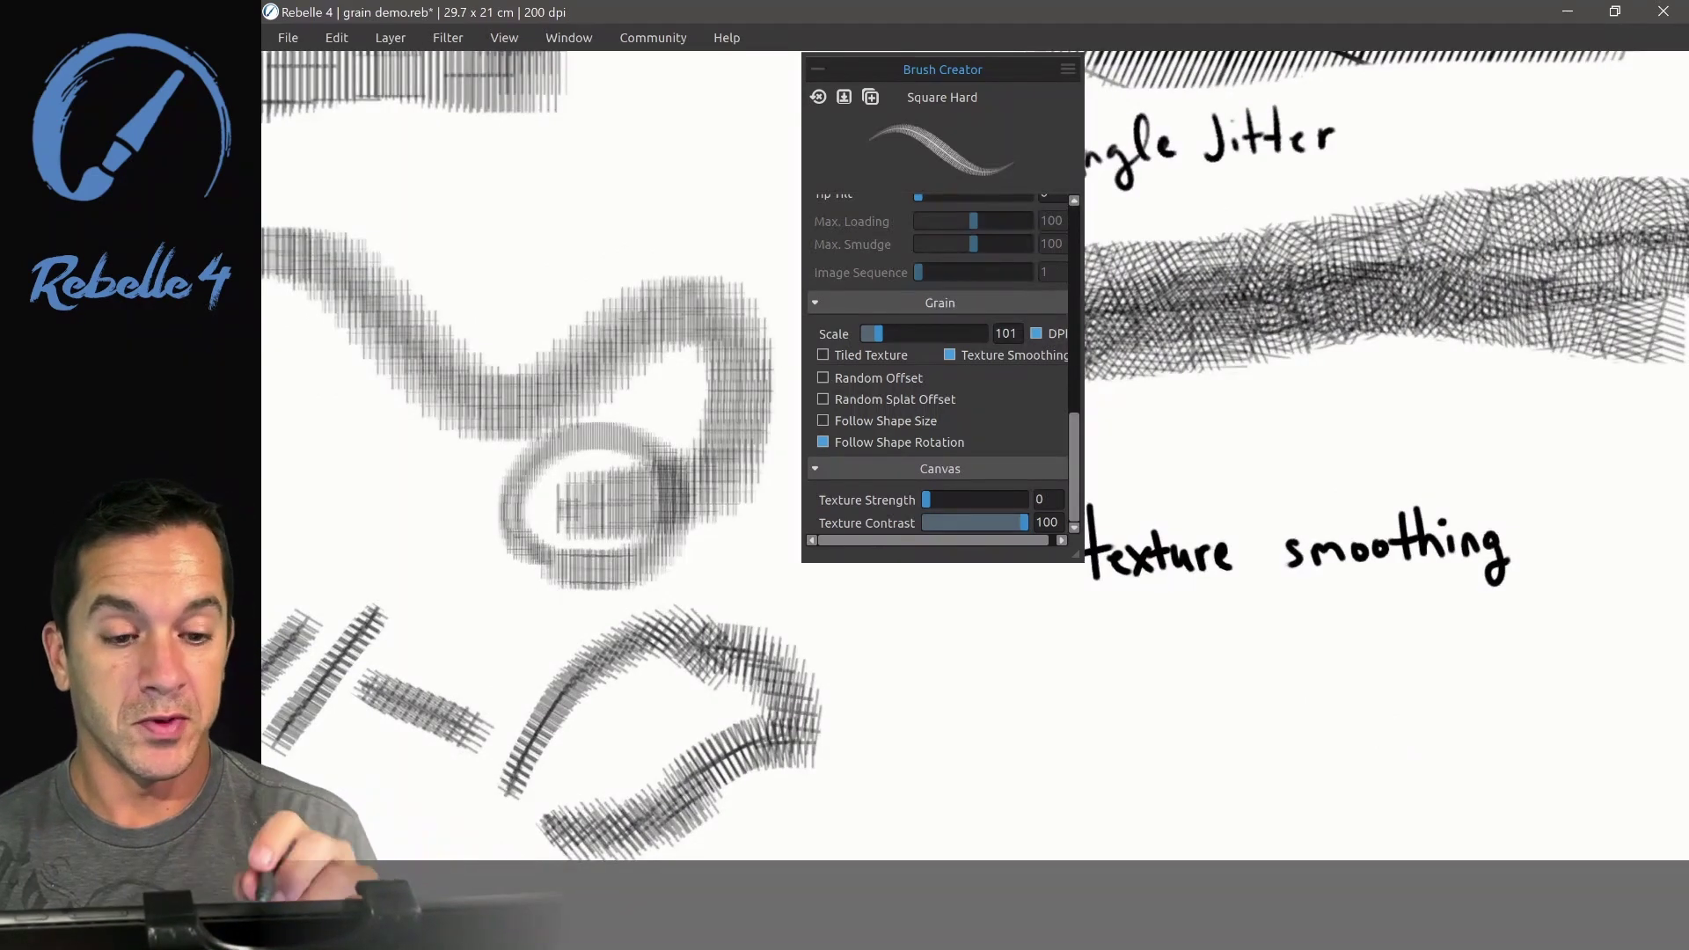
# Enable Random Splat Offset and paint two broad samples below the texture smoothing label, one with Texture Smoothing on and one with it off
pyautogui.moveTo(942, 70); pyautogui.dragTo(822, 94)
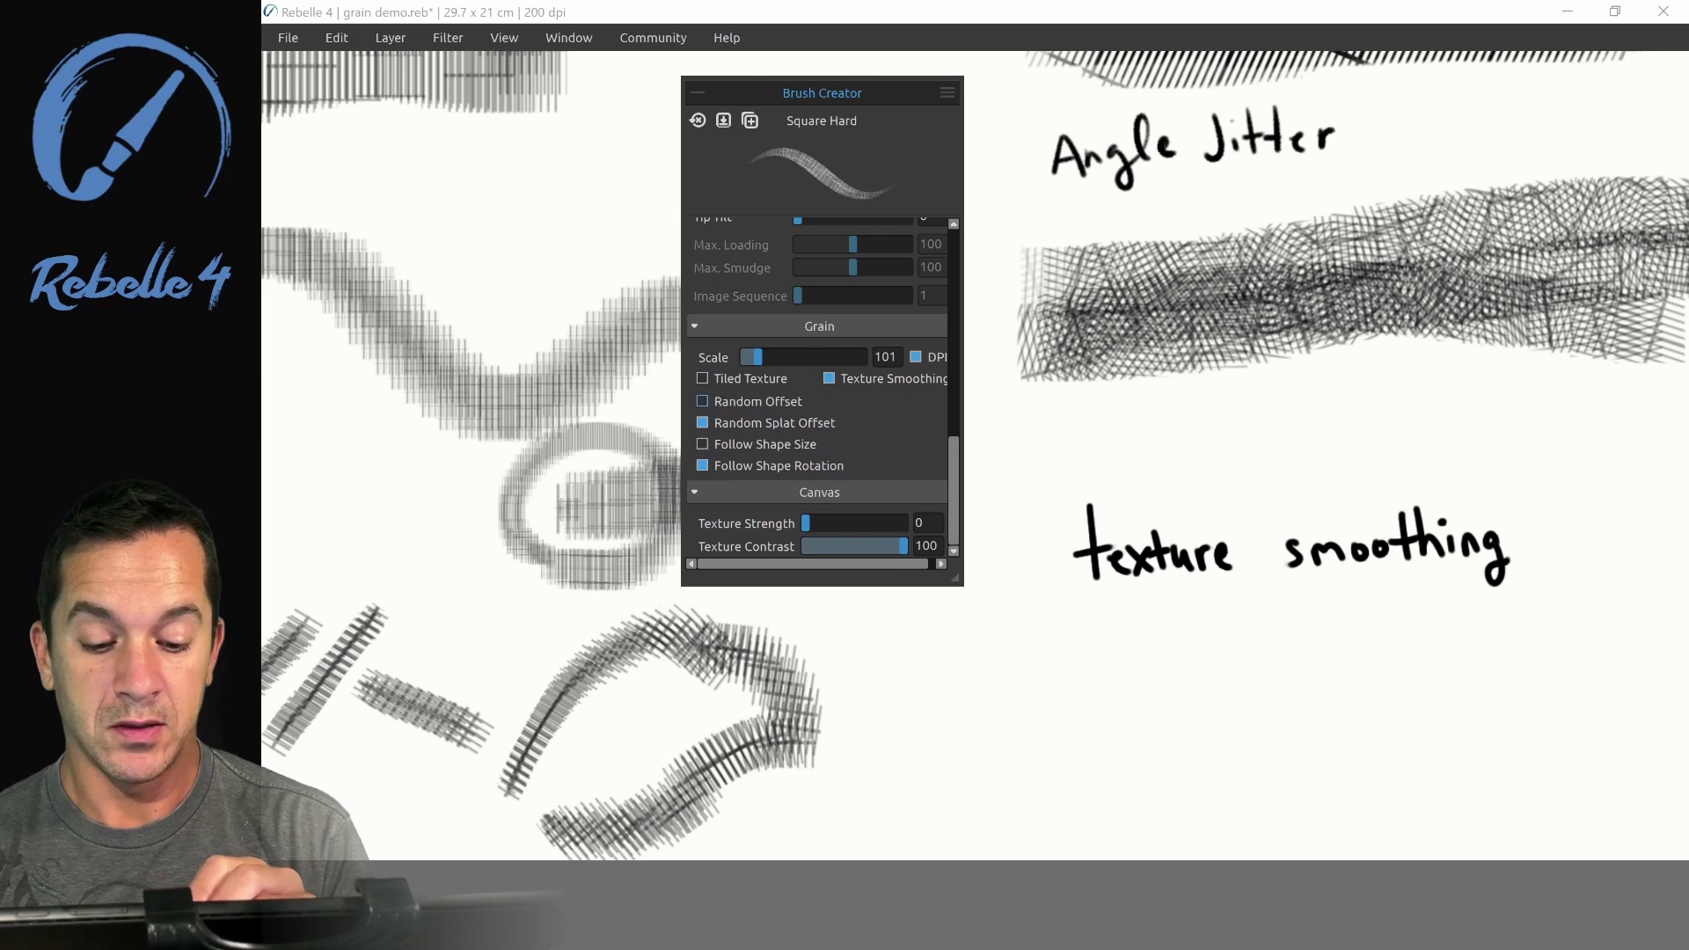
pyautogui.moveTo(1012, 739)
pyautogui.mouseDown()
pyautogui.moveTo(1170, 658)
pyautogui.moveTo(1203, 664)
pyautogui.moveTo(1051, 792)
pyautogui.moveTo(1315, 661)
pyautogui.moveTo(1169, 803)
pyautogui.moveTo(1385, 678)
pyautogui.mouseUp()
pyautogui.scroll(4, 1392, 676)
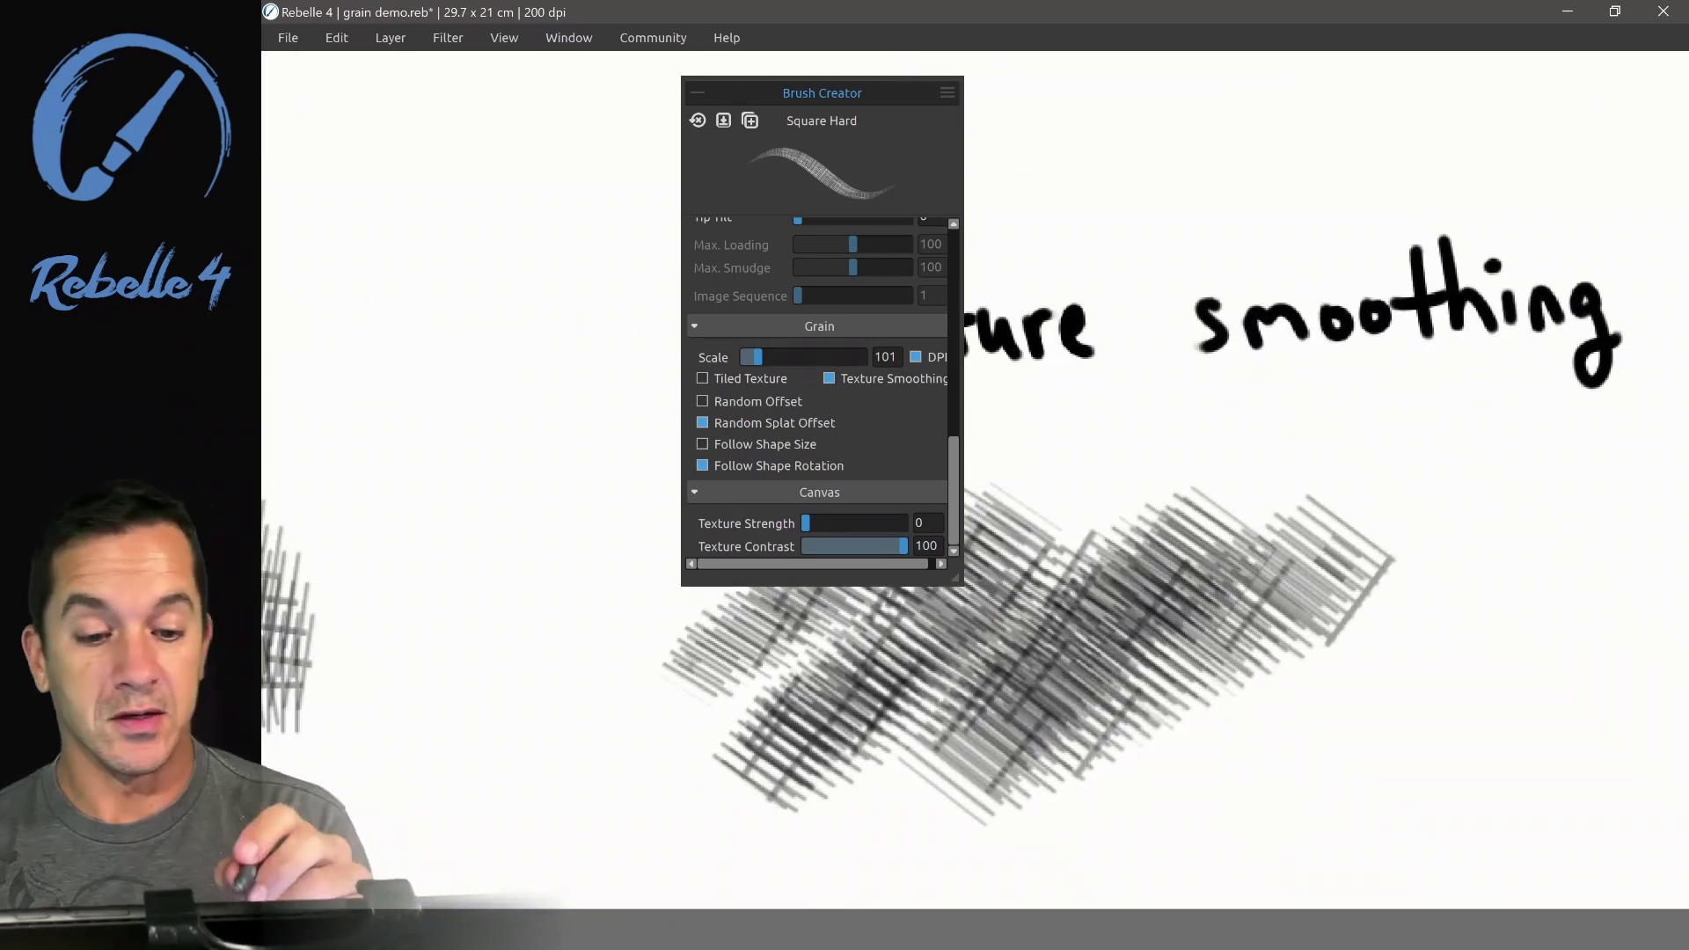
pyautogui.moveTo(822, 92); pyautogui.dragTo(556, 80)
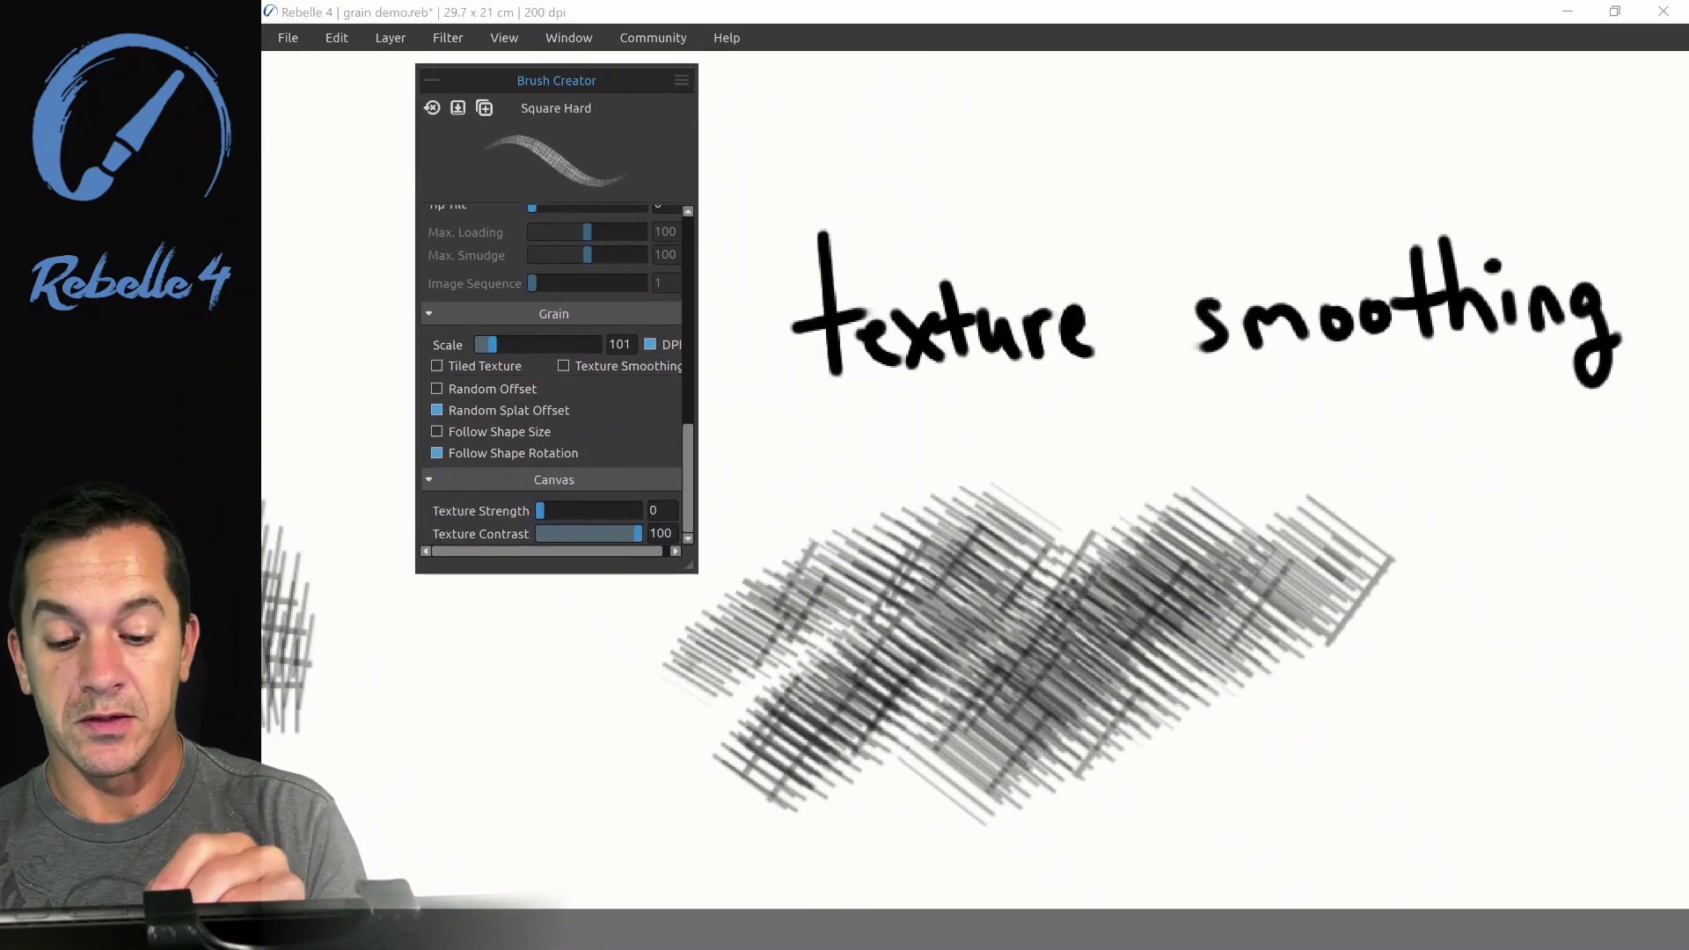
pyautogui.moveTo(1216, 790)
pyautogui.mouseDown()
pyautogui.moveTo(1343, 647)
pyautogui.moveTo(1511, 546)
pyautogui.moveTo(1558, 545)
pyautogui.moveTo(1436, 836)
pyautogui.moveTo(1646, 605)
pyautogui.mouseUp()
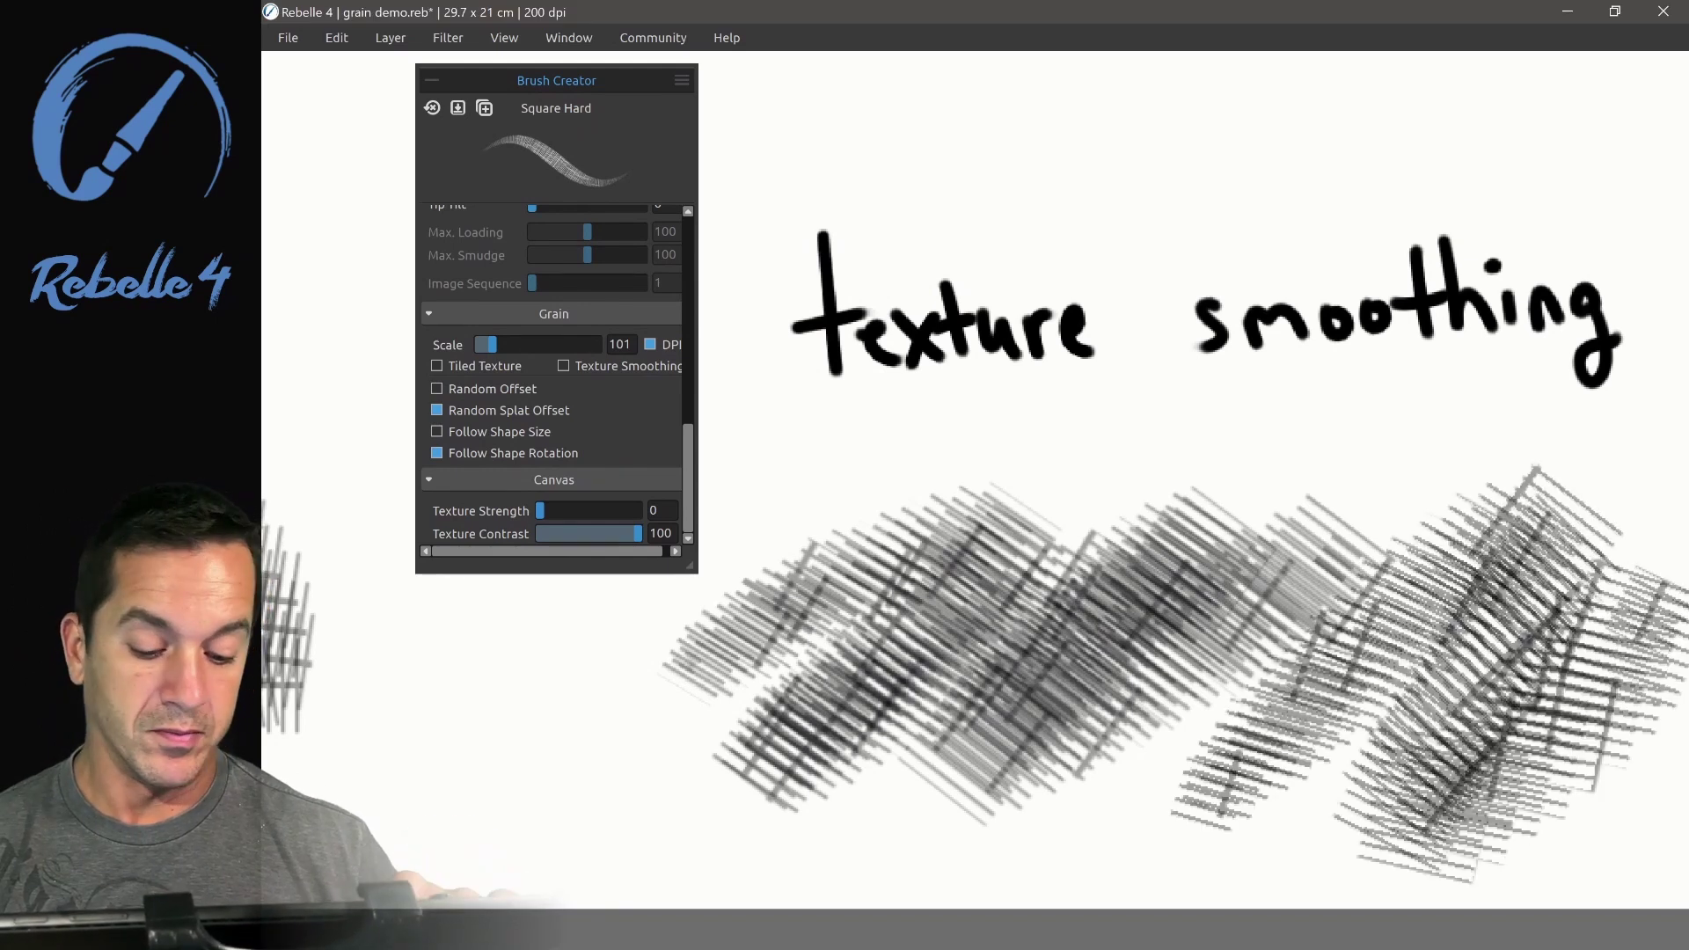
pyautogui.moveTo(1496, 619); pyautogui.dragTo(1347, 570)
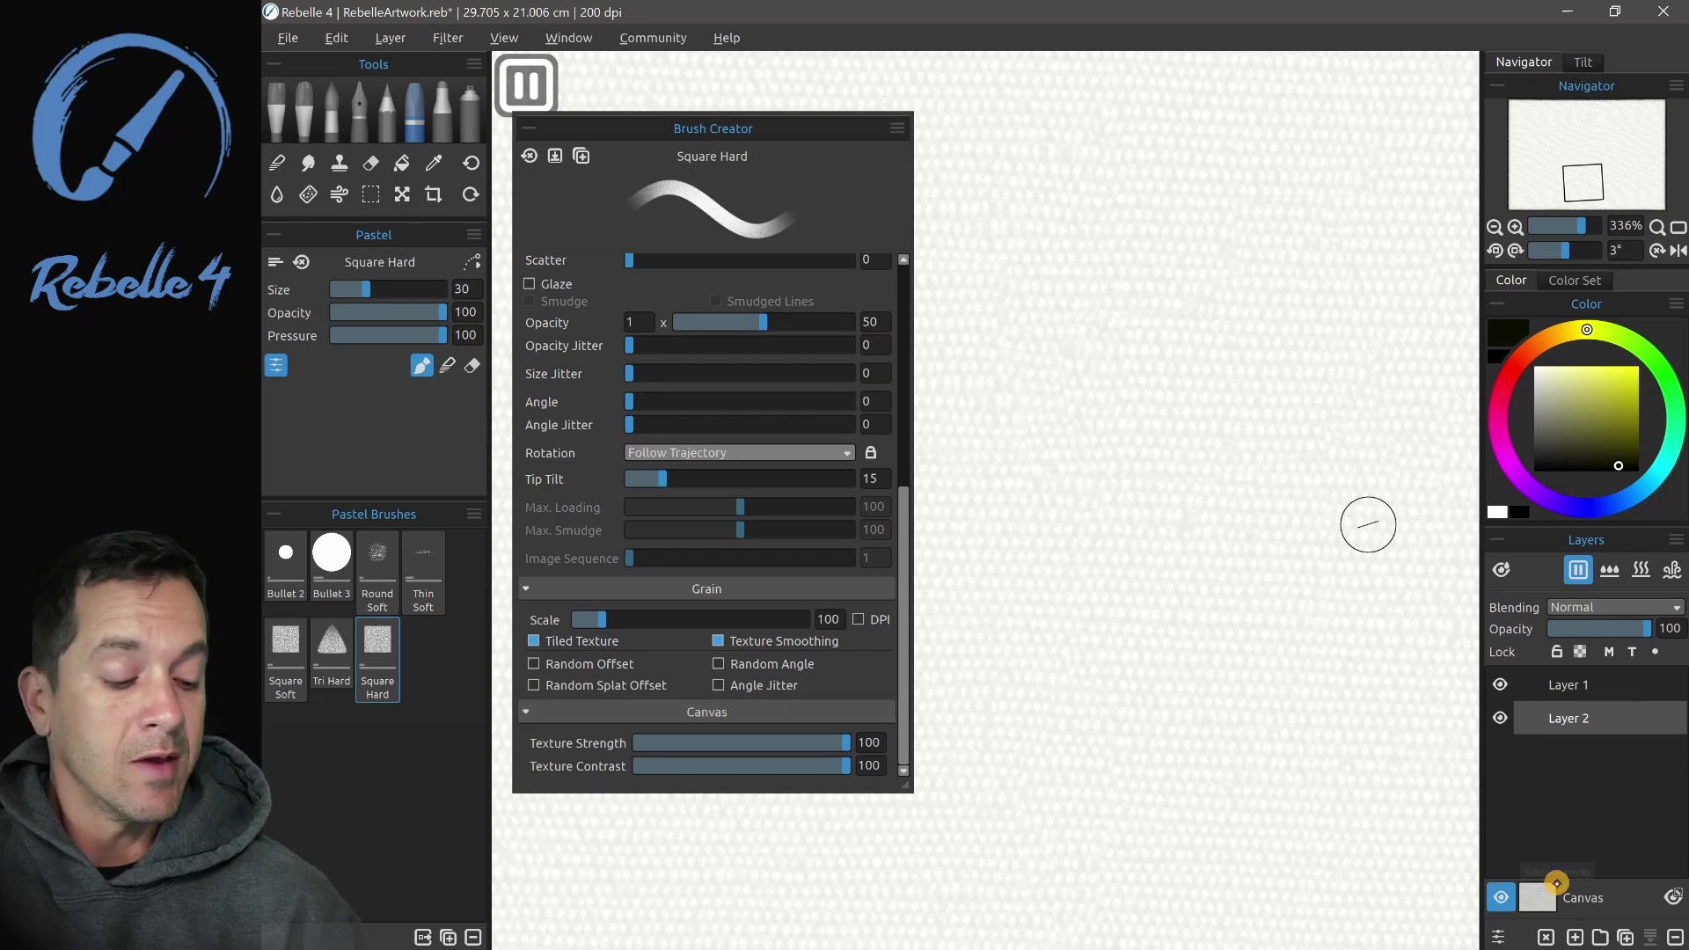
# Look at the CA01 Canvas texture in the canvas selection, and paint a vertical stroke with Texture Strength and Texture Contrast at 100
pyautogui.click(1535, 895)
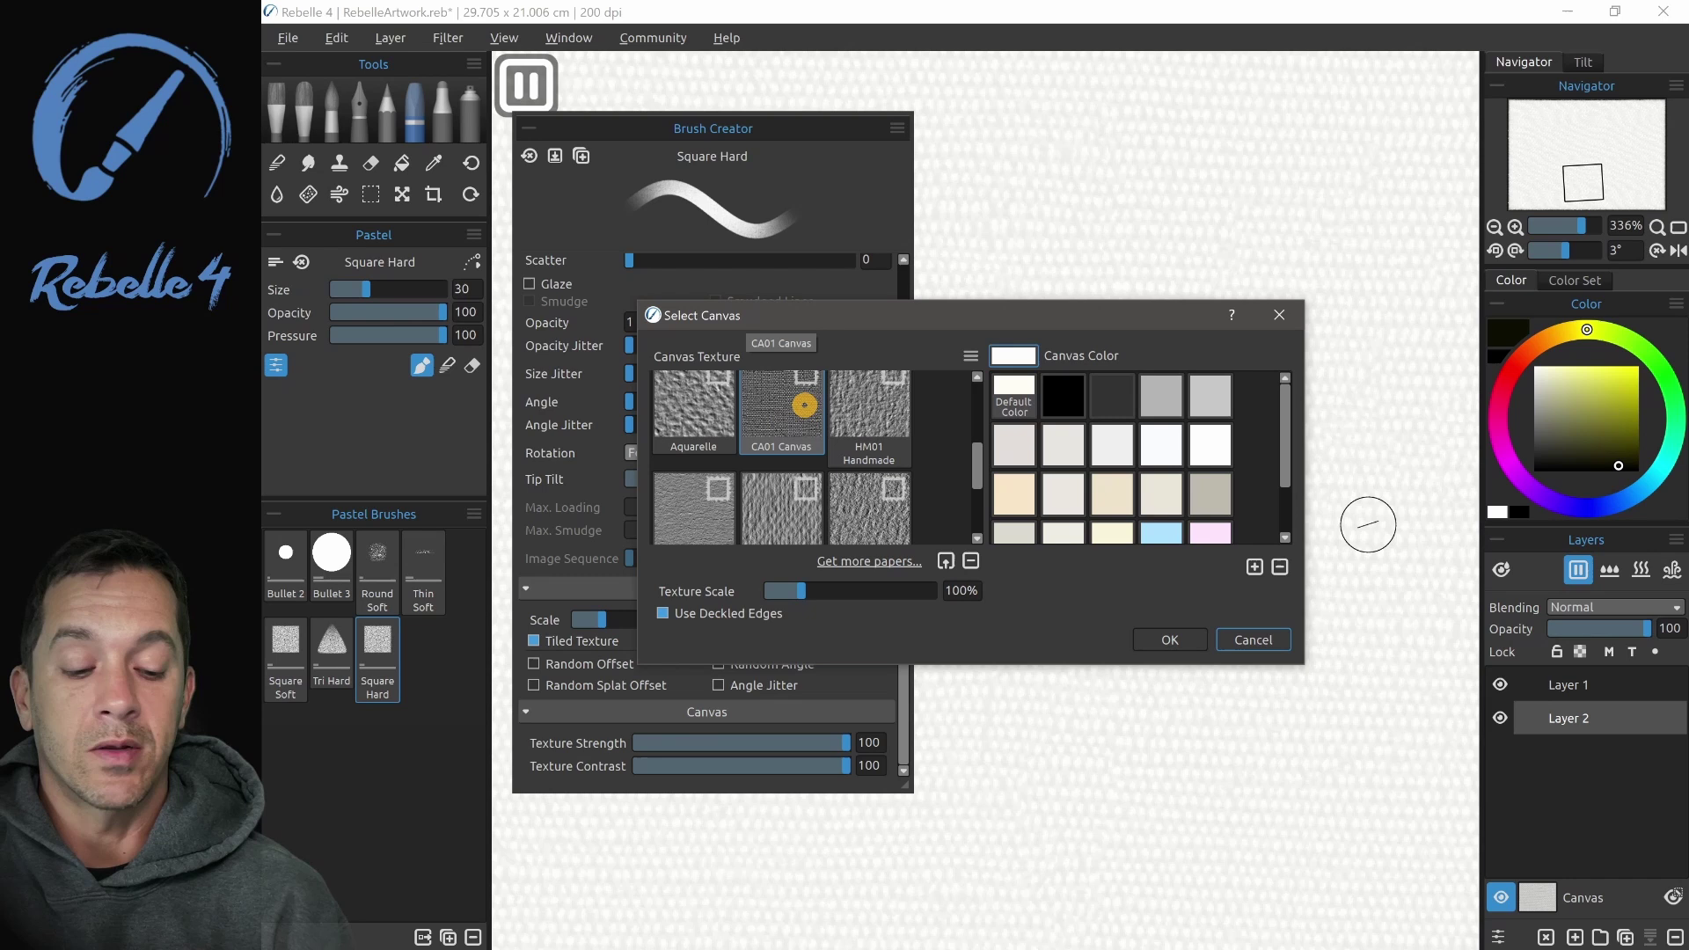
pyautogui.click(1253, 638)
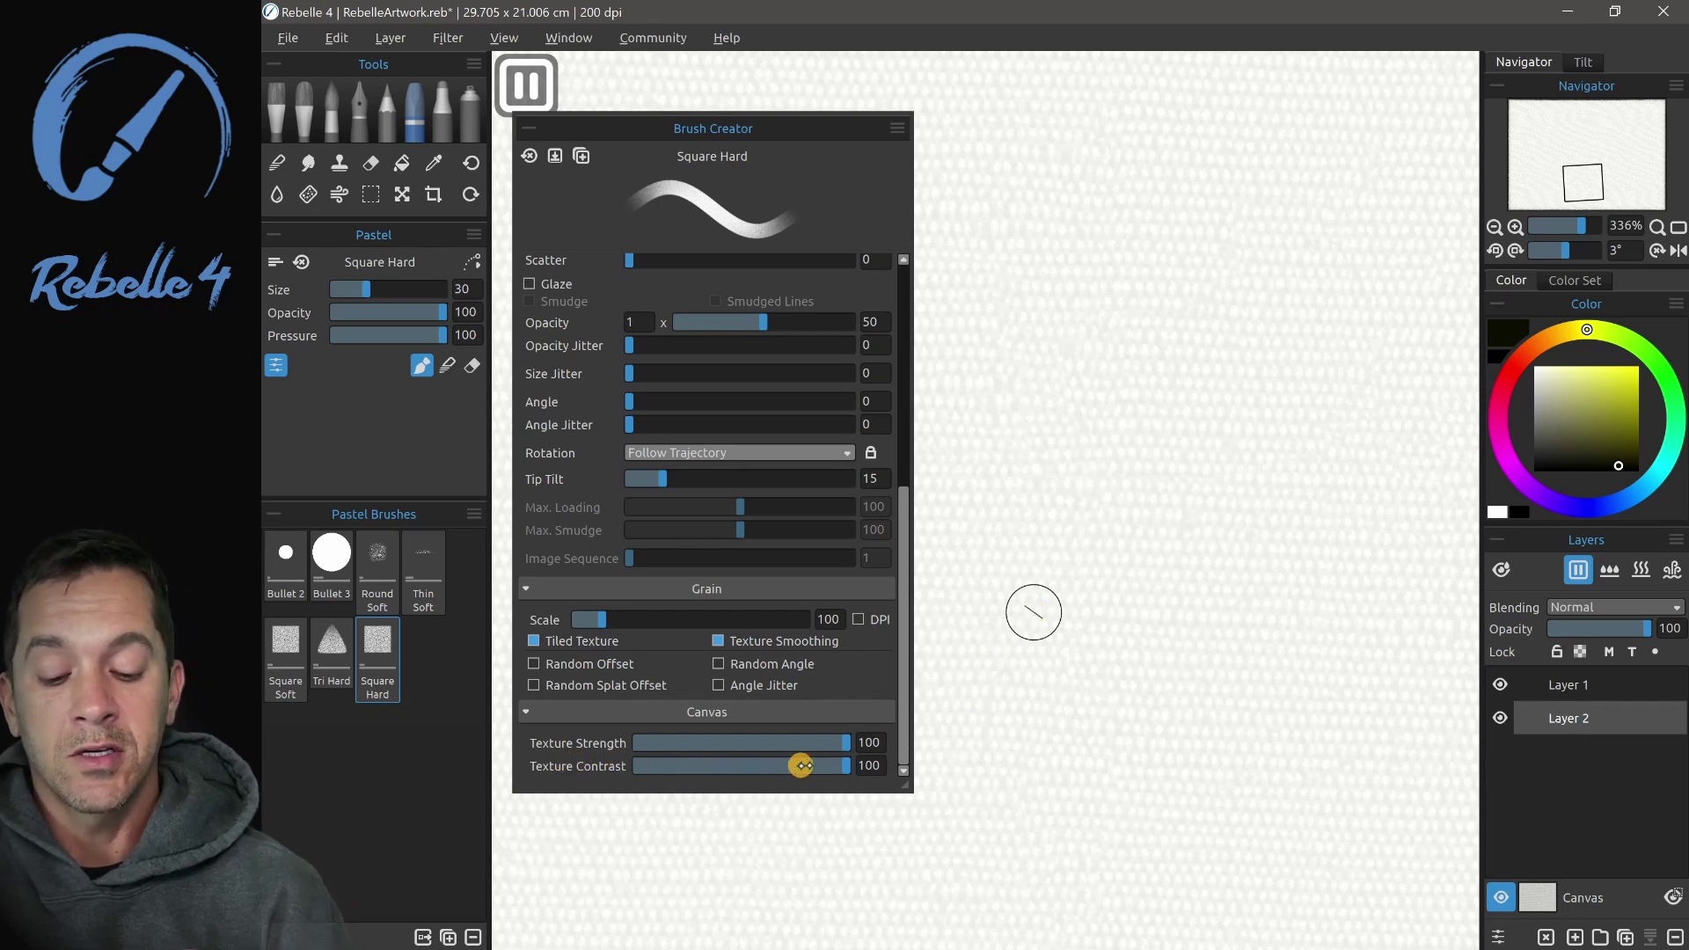
pyautogui.moveTo(1033, 328)
pyautogui.mouseDown()
pyautogui.moveTo(1047, 261)
pyautogui.moveTo(991, 573)
pyautogui.moveTo(994, 758)
pyautogui.mouseUp()
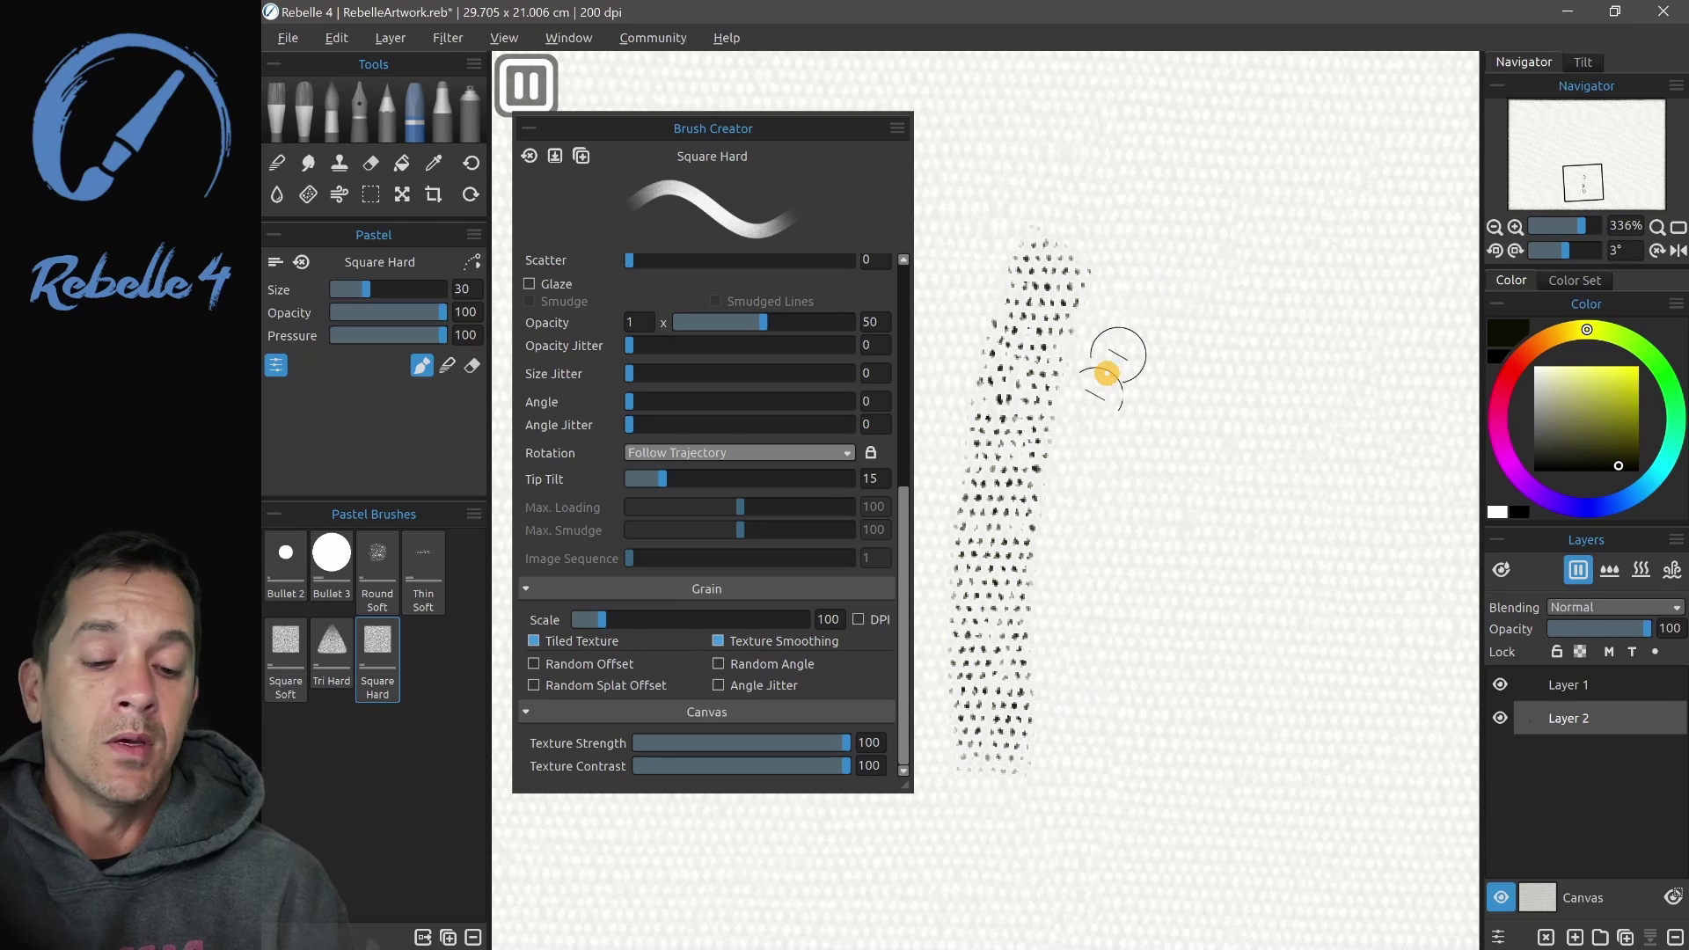
# Set Texture Contrast to -100 and paint two vertical strokes beside the first one
pyautogui.moveTo(846, 766); pyautogui.dragTo(625, 764)
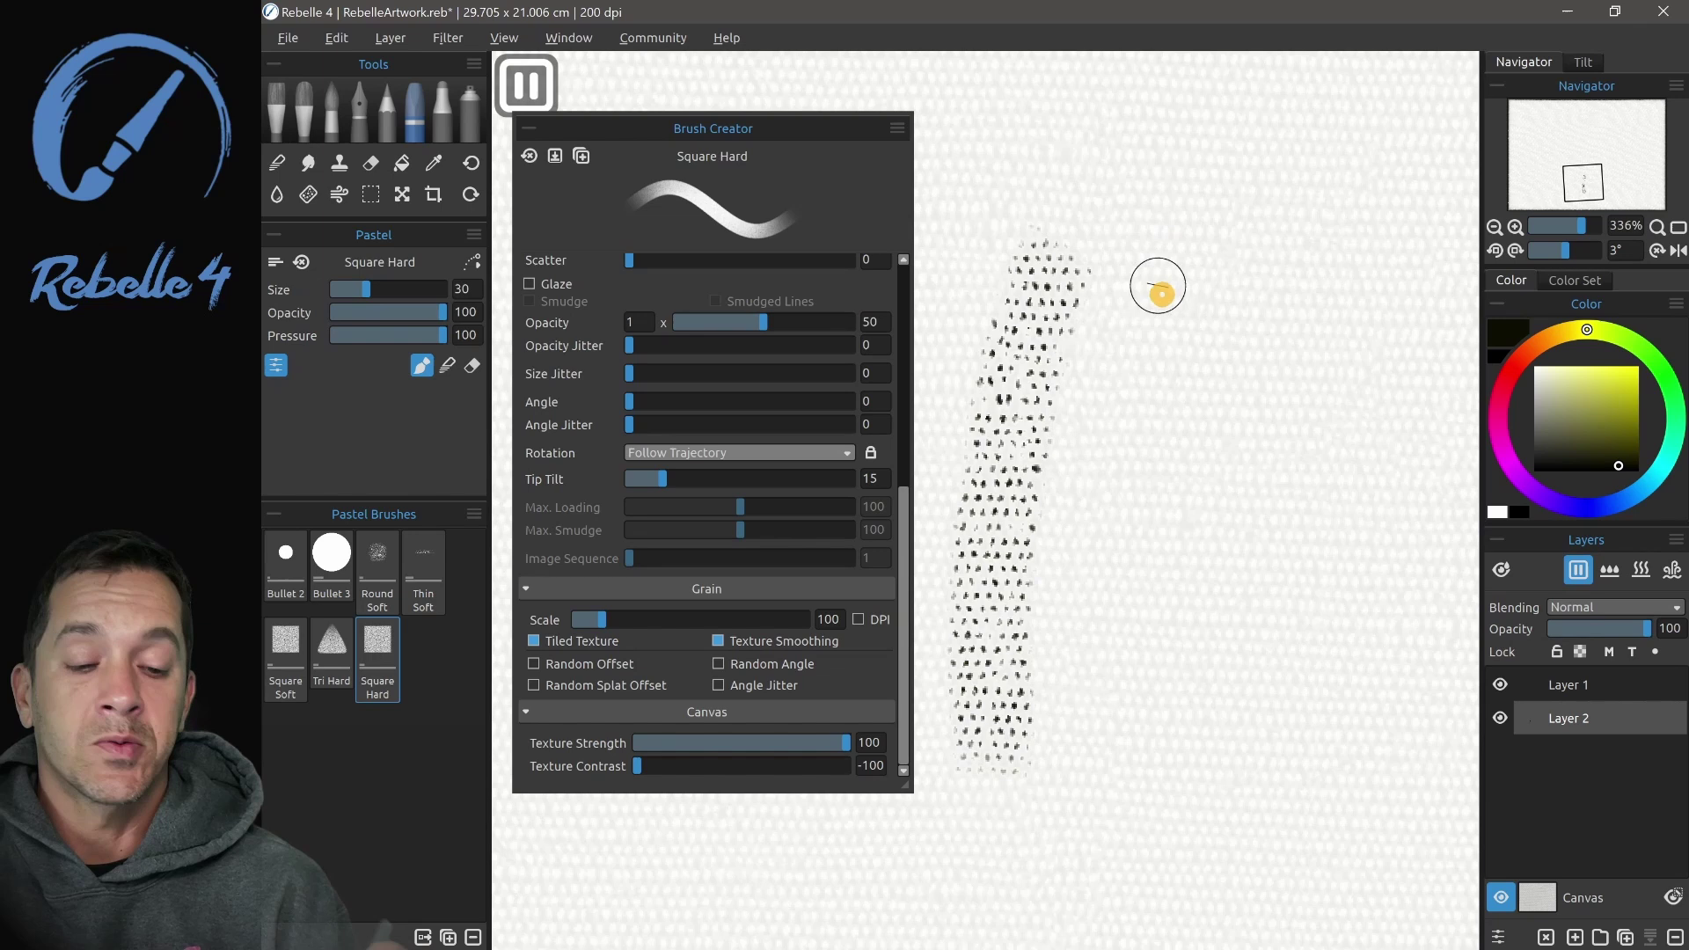
pyautogui.moveTo(1148, 260); pyautogui.dragTo(1098, 708)
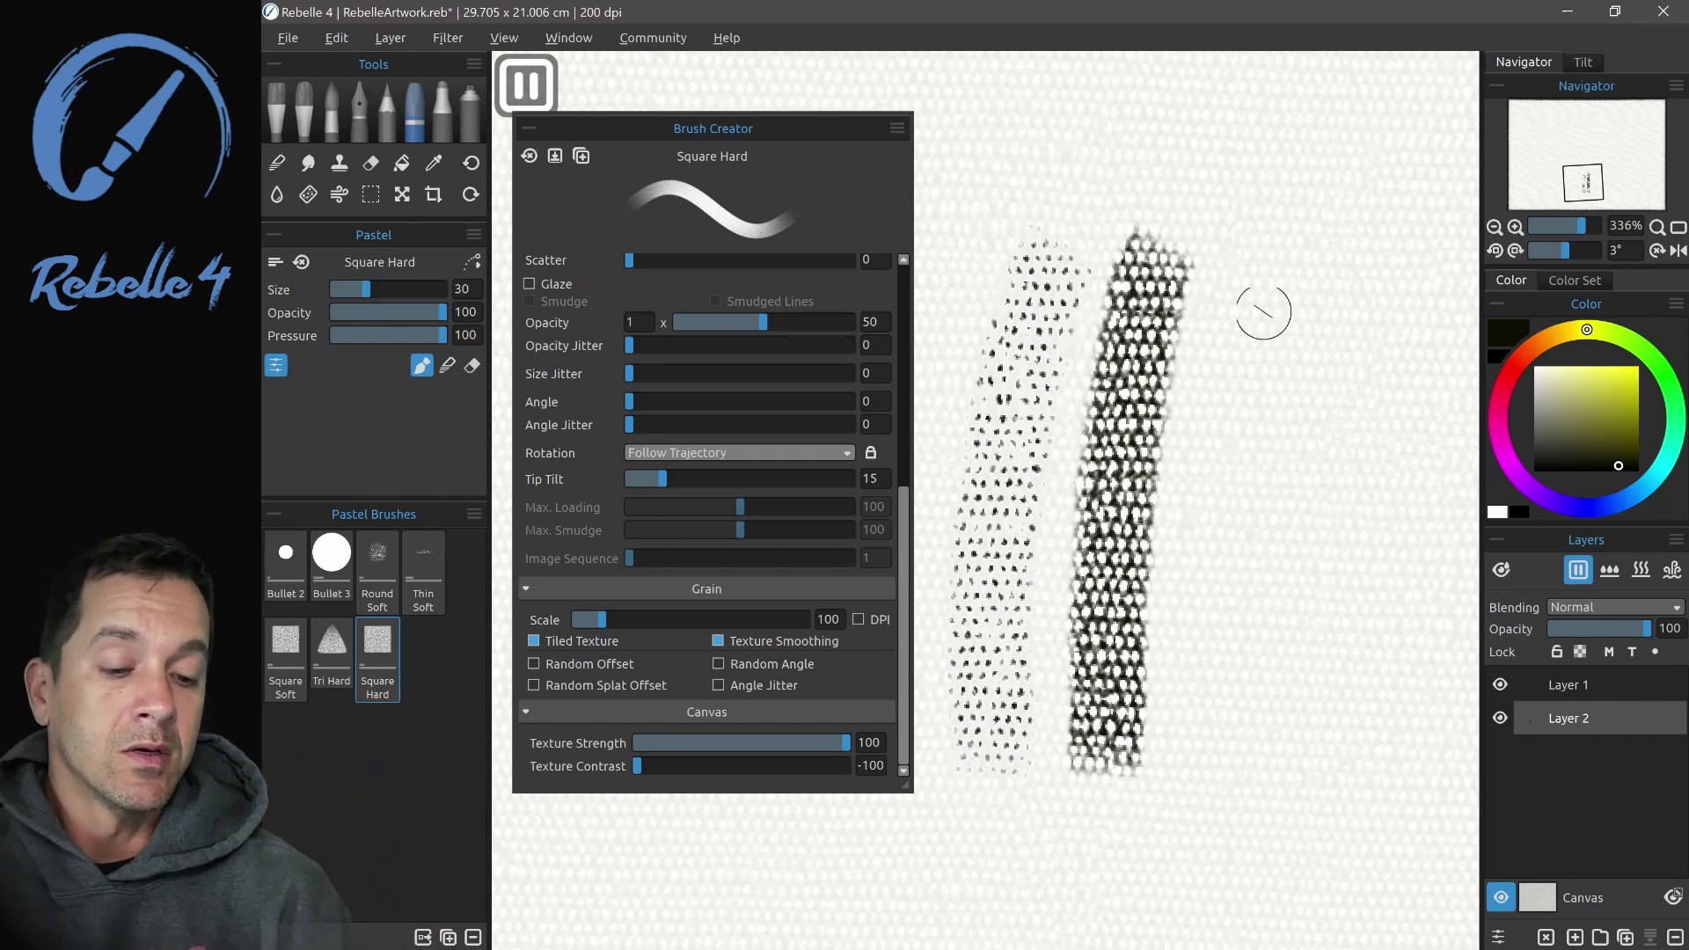
pyautogui.moveTo(1263, 267)
pyautogui.mouseDown()
pyautogui.moveTo(1234, 464)
pyautogui.moveTo(1222, 779)
pyautogui.mouseUp()
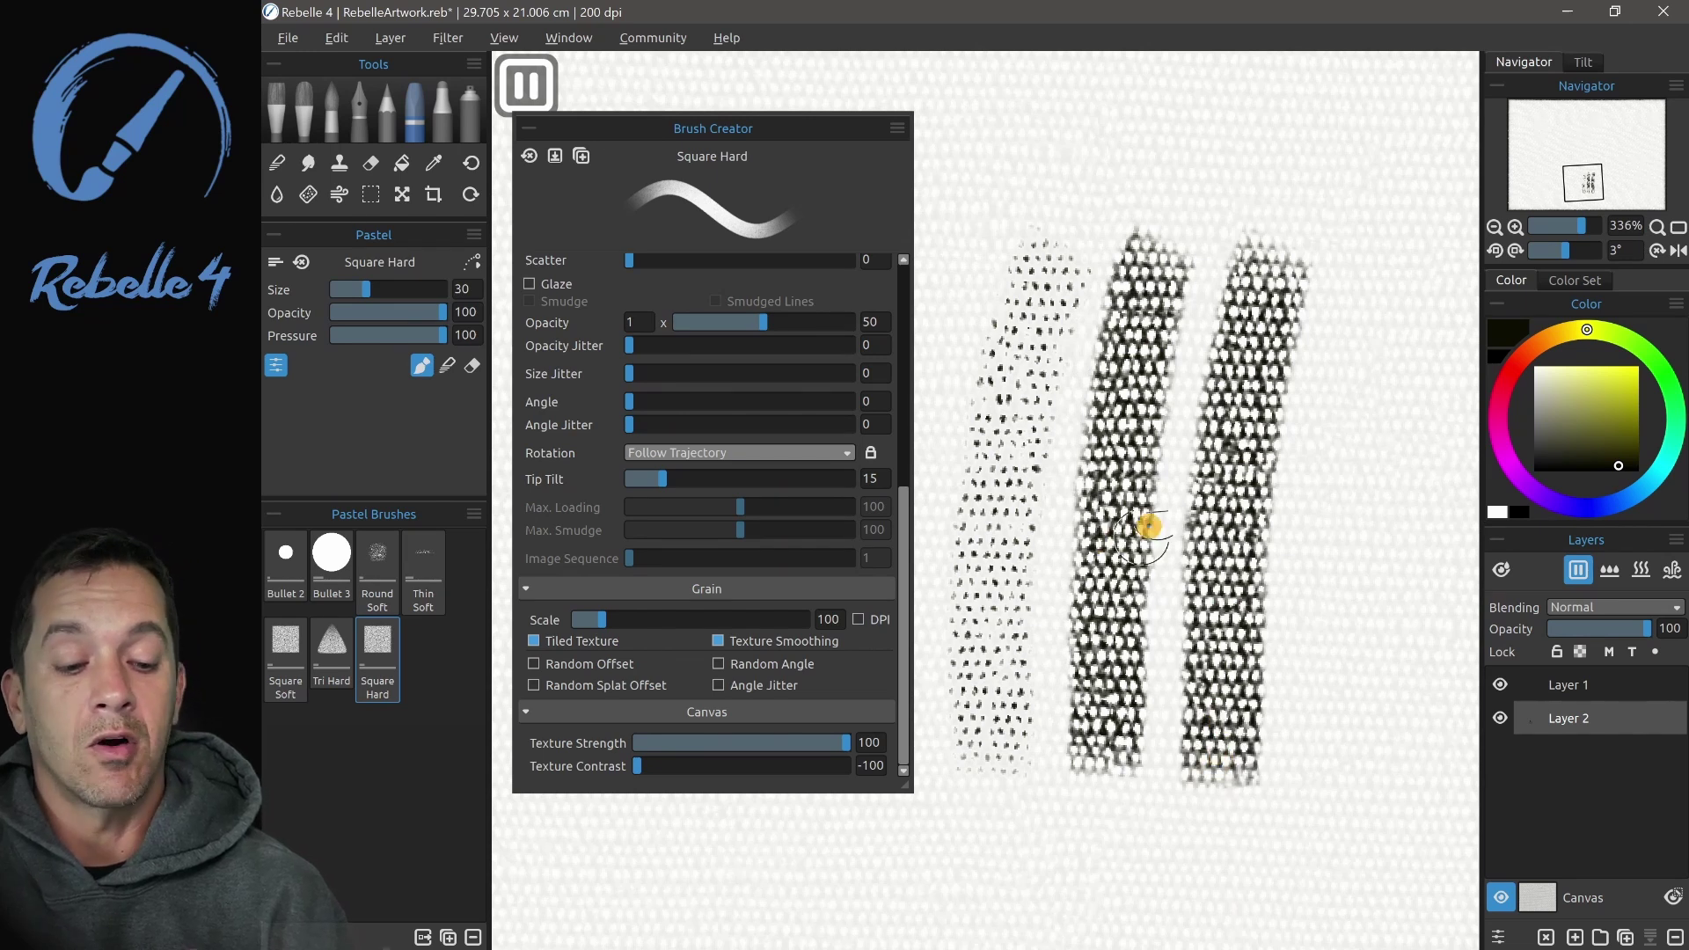
# Paint two more vertical strokes, one with Texture Contrast at its maximum and one with it at 0
pyautogui.moveTo(678, 765); pyautogui.dragTo(955, 767)
pyautogui.moveTo(1349, 271)
pyautogui.mouseDown()
pyautogui.moveTo(1340, 544)
pyautogui.moveTo(1360, 786)
pyautogui.mouseUp()
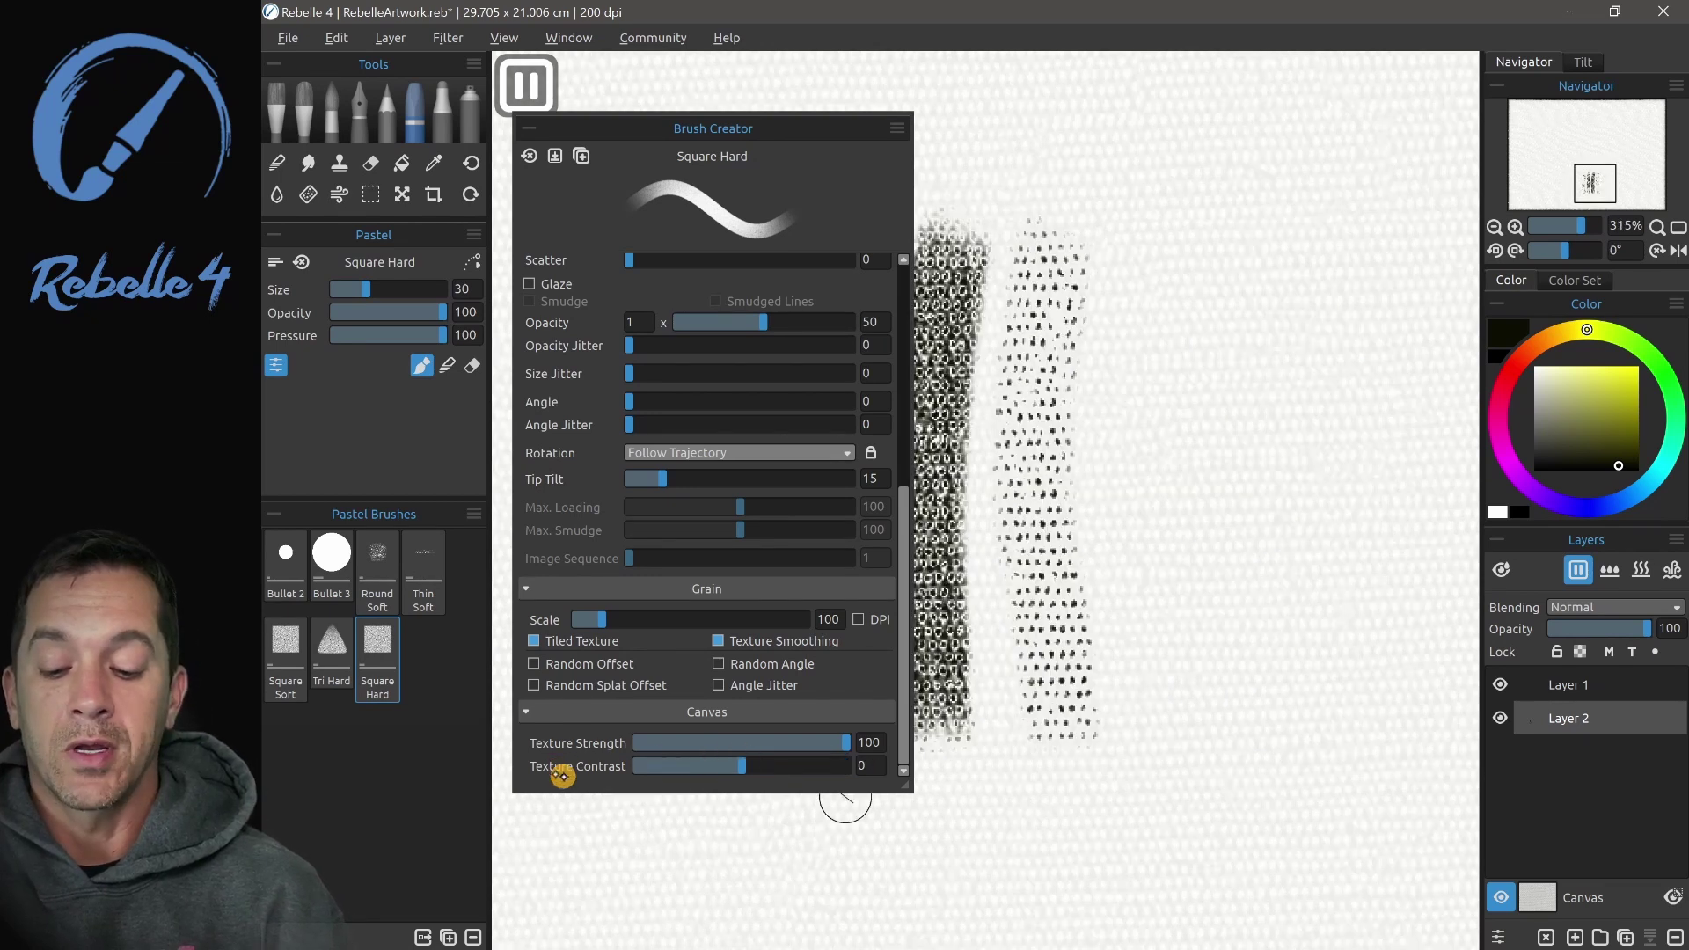
pyautogui.moveTo(1146, 253); pyautogui.dragTo(1185, 762)
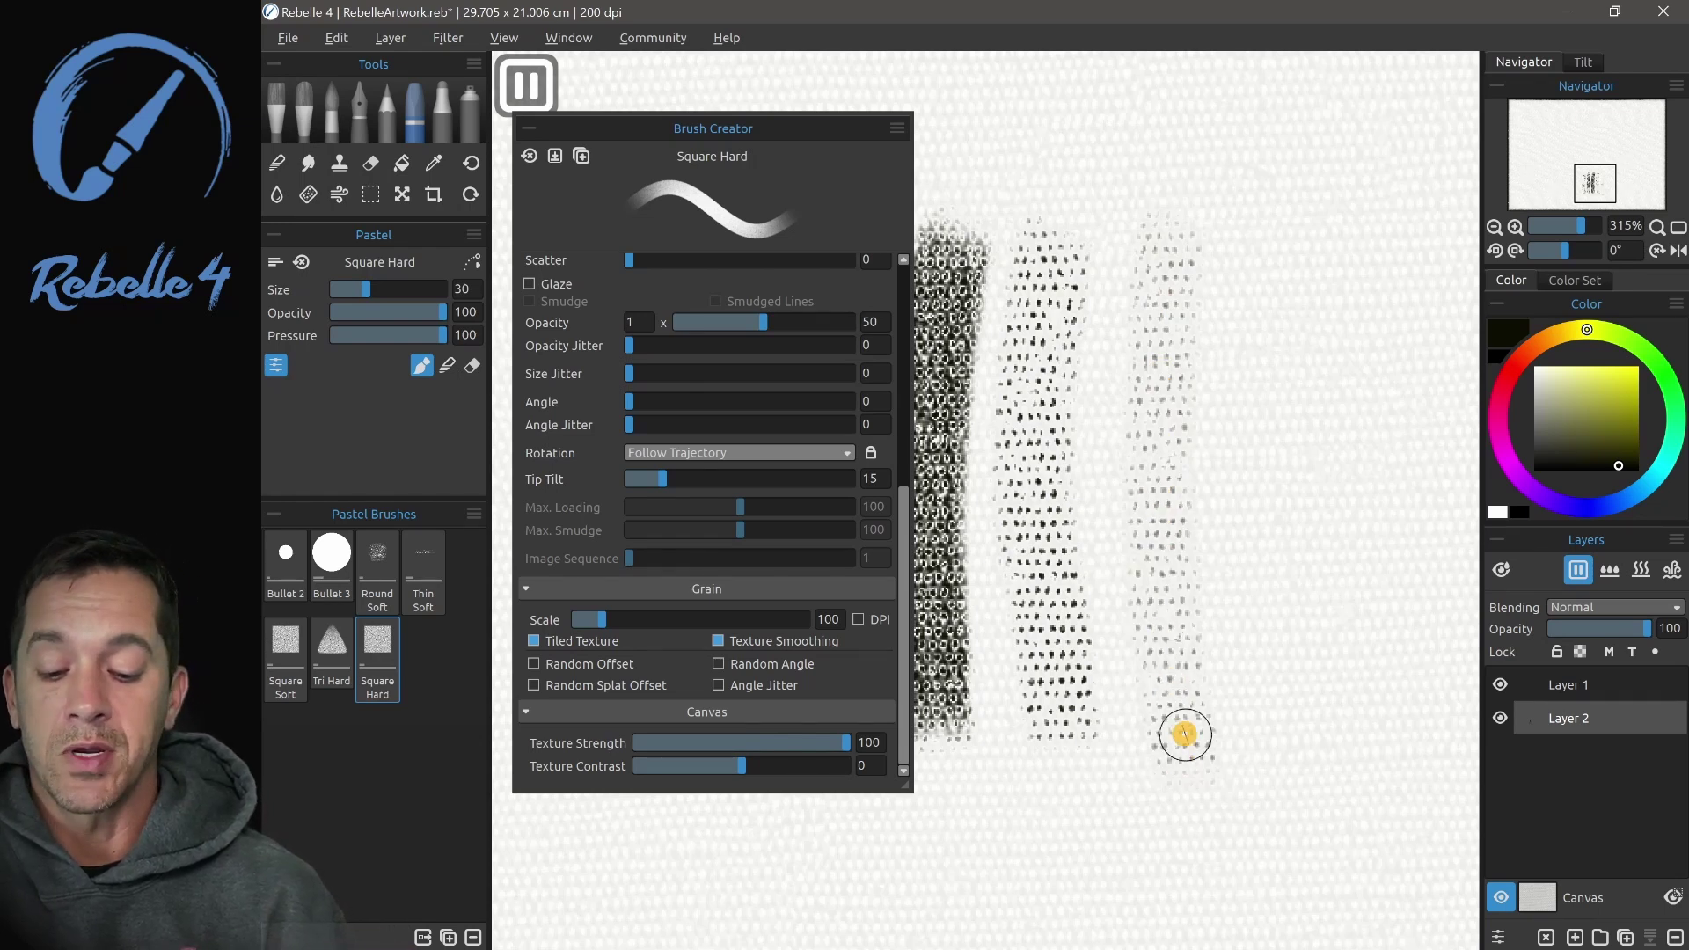
# Paint two vertical strokes at Texture Contrast 0, one with Texture Strength at 50 and one with it at 0
pyautogui.moveTo(842, 744); pyautogui.dragTo(755, 752)
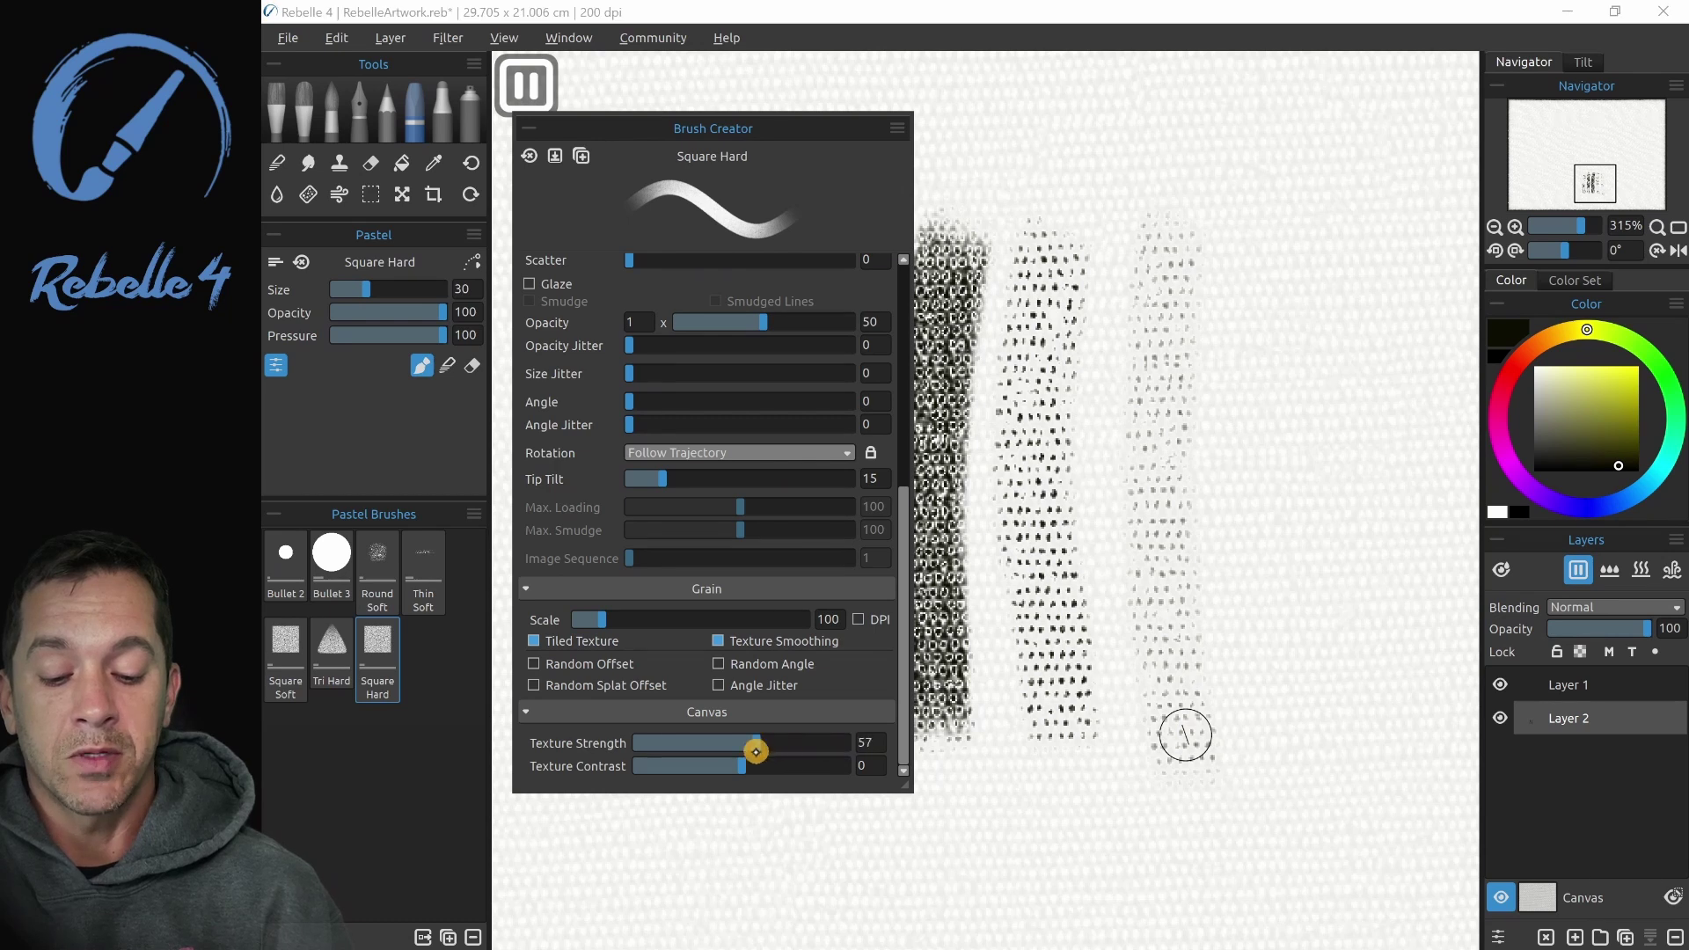
pyautogui.moveTo(1263, 253); pyautogui.dragTo(1299, 801)
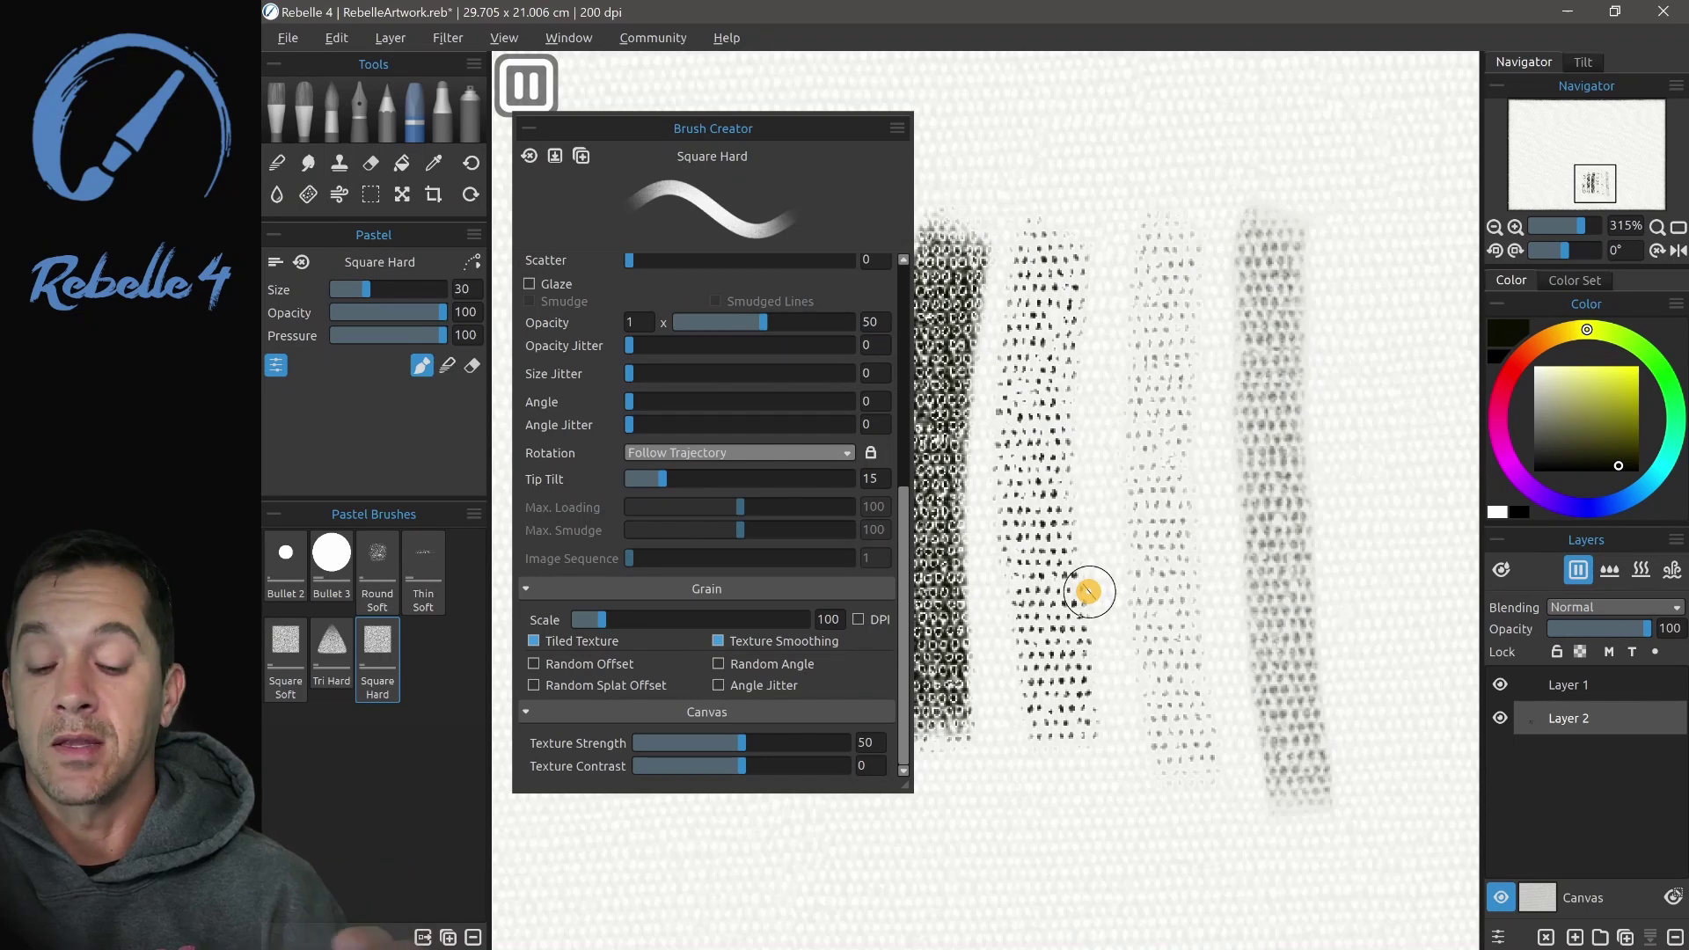
pyautogui.moveTo(743, 744); pyautogui.dragTo(603, 754)
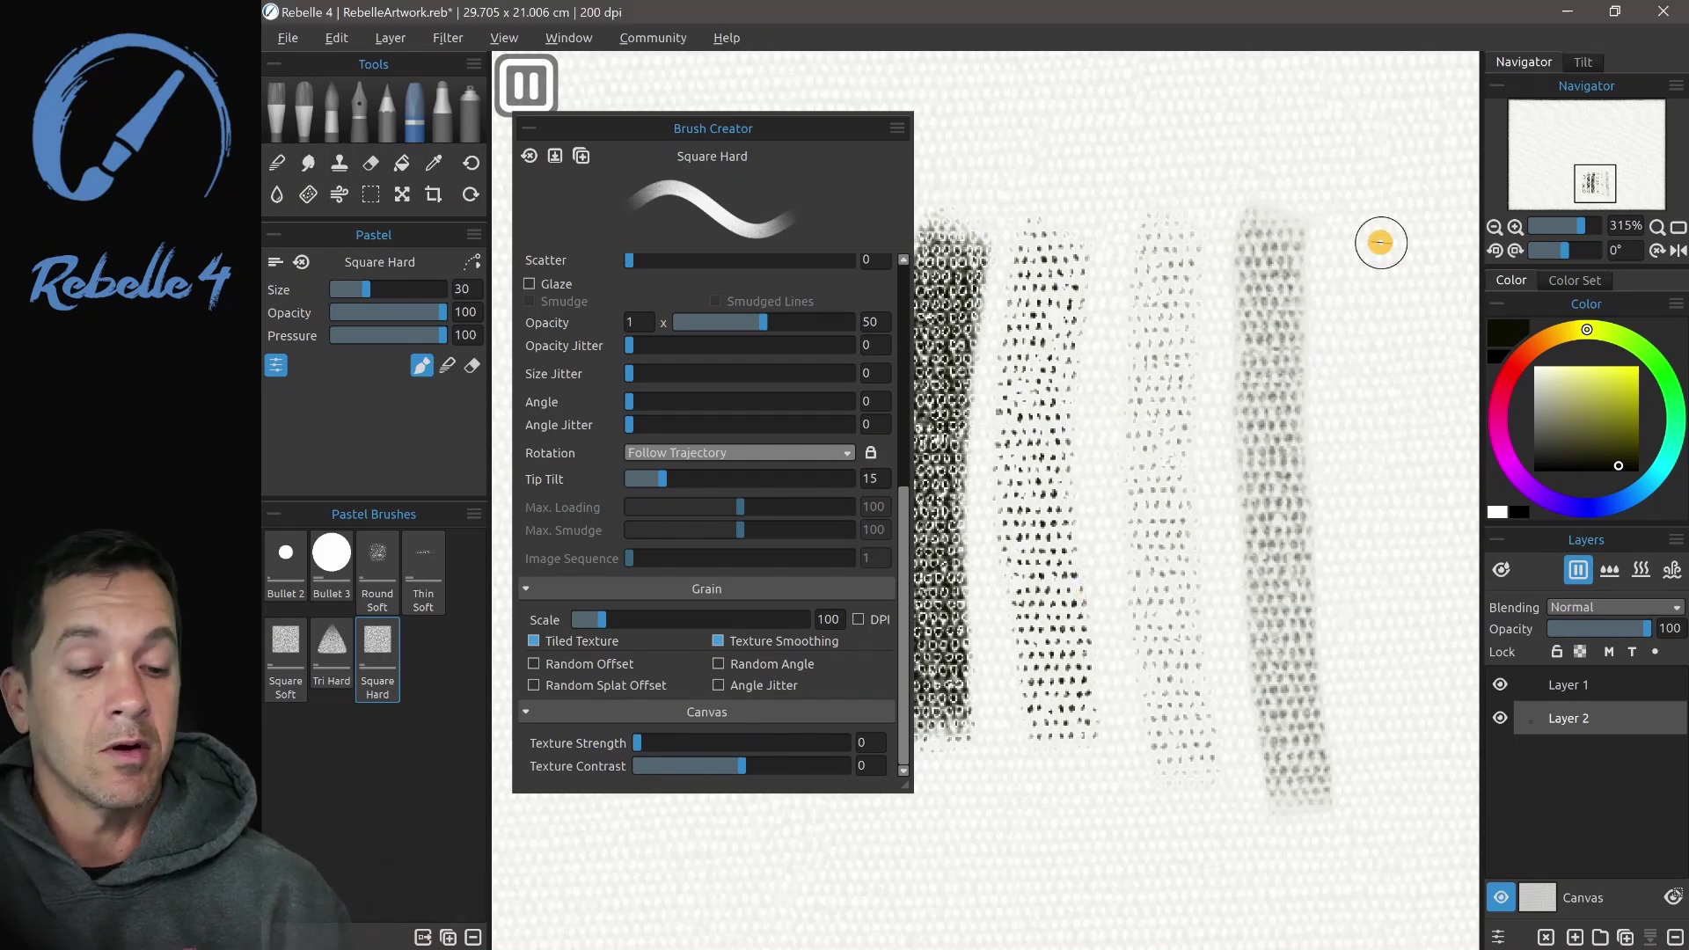
pyautogui.moveTo(1380, 241)
pyautogui.mouseDown()
pyautogui.moveTo(1387, 712)
pyautogui.moveTo(1362, 778)
pyautogui.mouseUp()
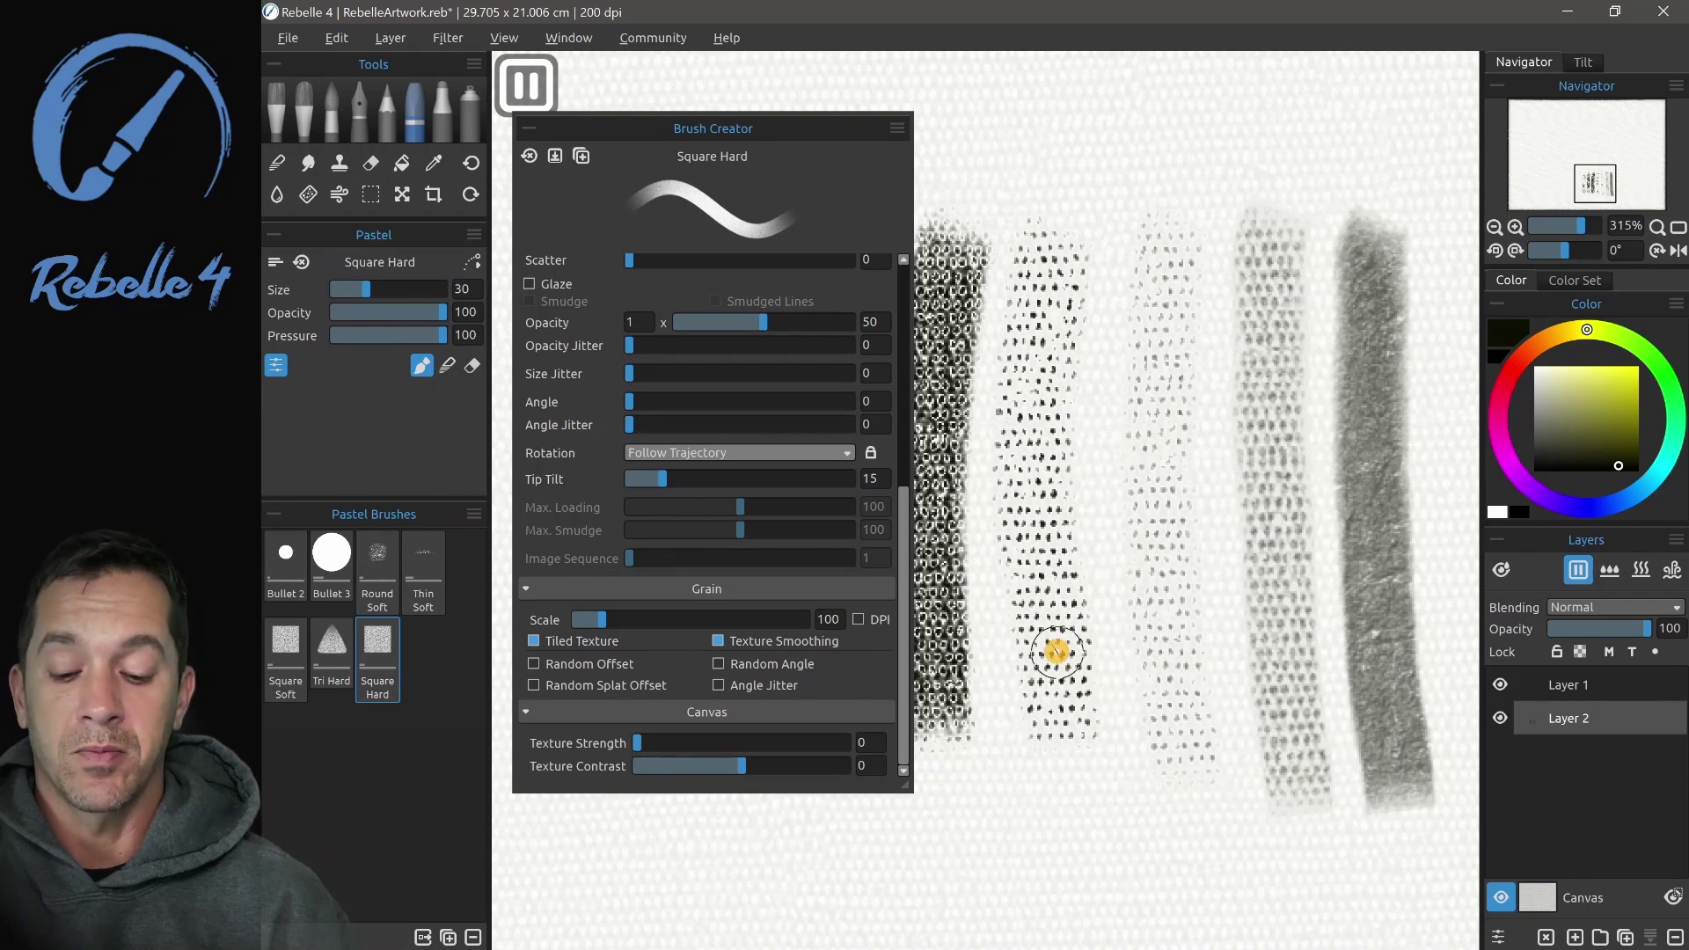
# Set Texture Strength to 51 and paint two vertical strokes, one with Texture Contrast at its maximum and one at -100
pyautogui.moveTo(1206, 788); pyautogui.dragTo(1028, 627)
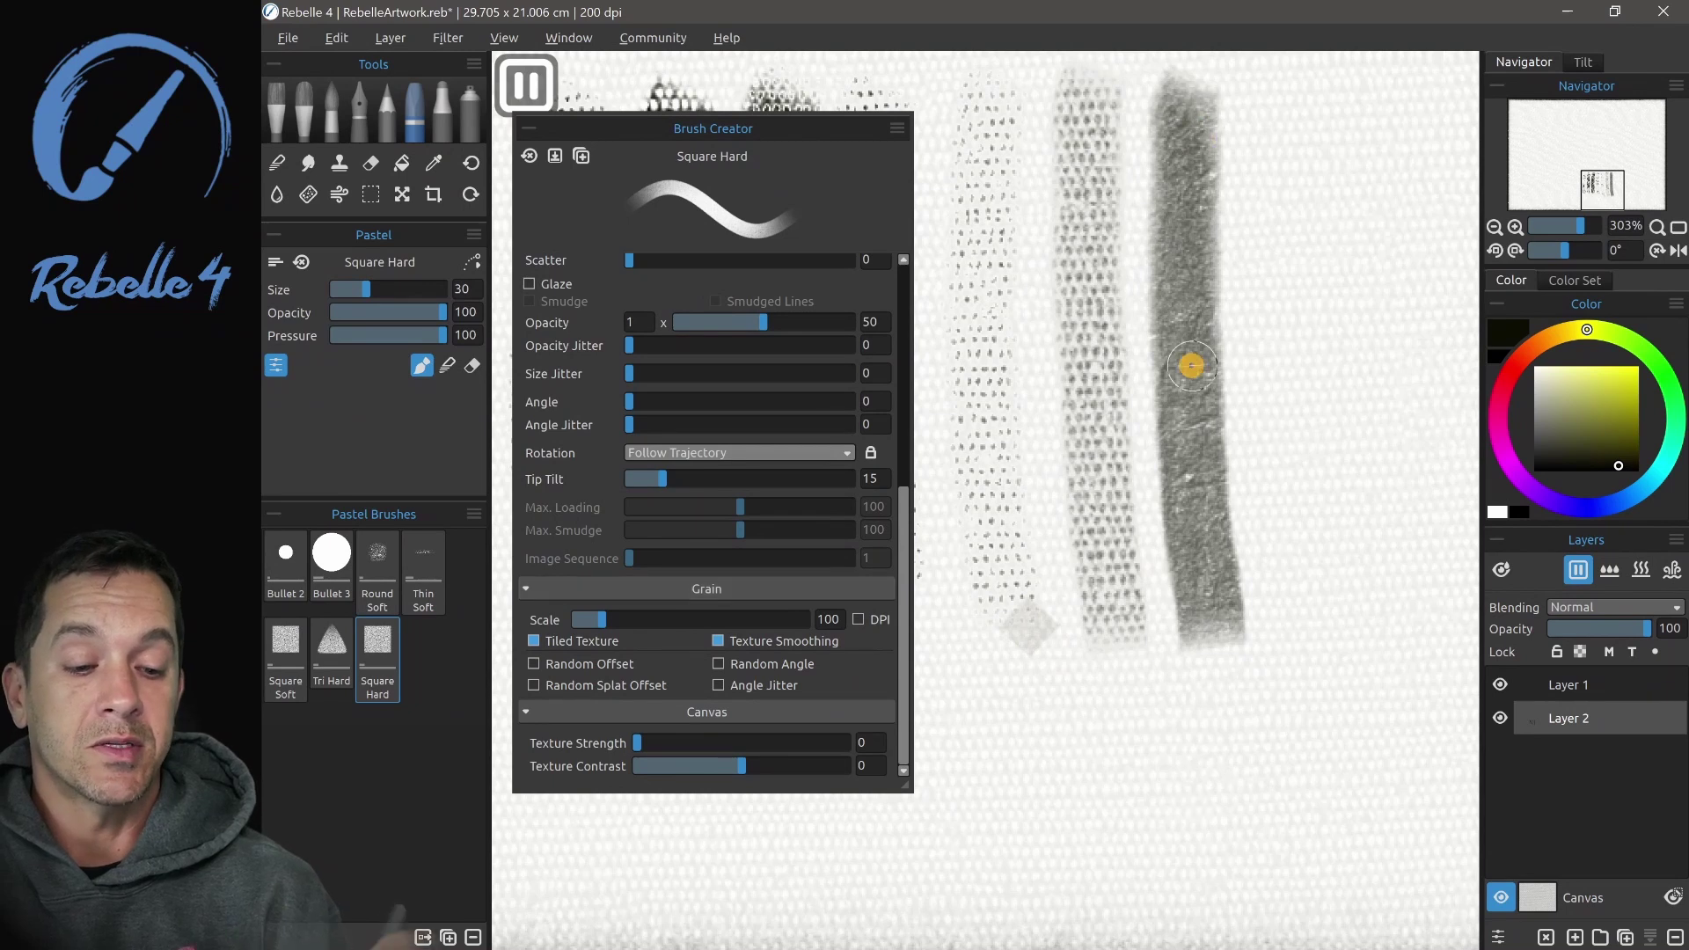
pyautogui.moveTo(905, 520); pyautogui.dragTo(856, 293)
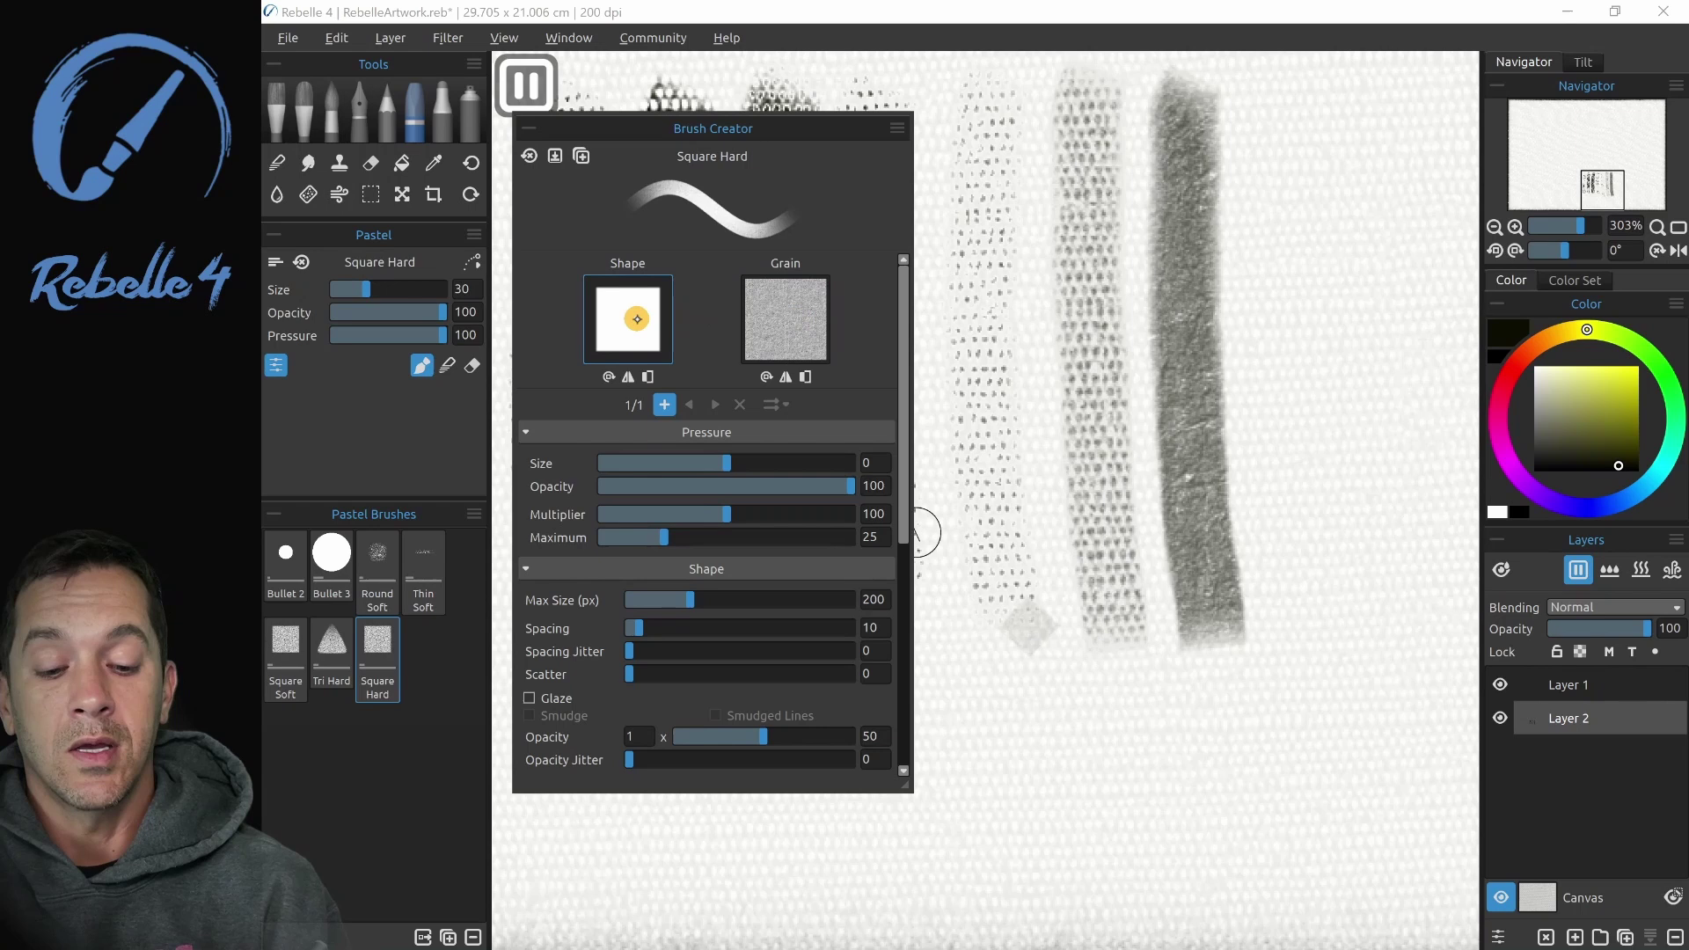
pyautogui.moveTo(898, 395)
pyautogui.mouseDown()
pyautogui.moveTo(901, 592)
pyautogui.moveTo(901, 567)
pyautogui.mouseUp()
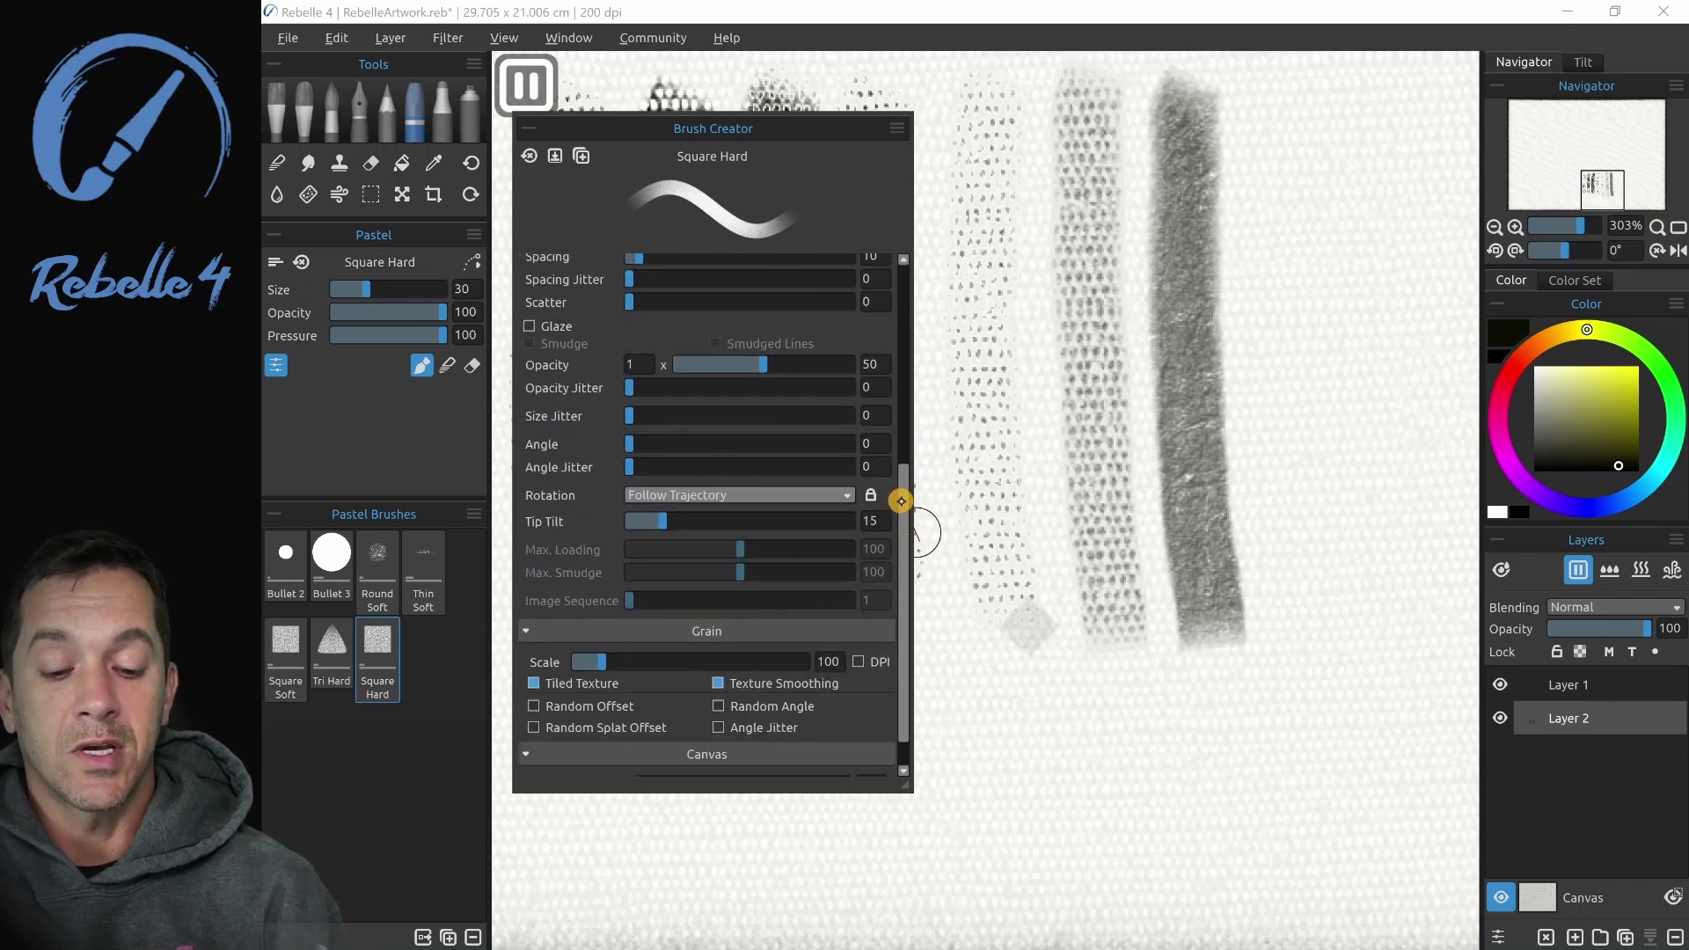
pyautogui.moveTo(900, 501); pyautogui.dragTo(904, 531)
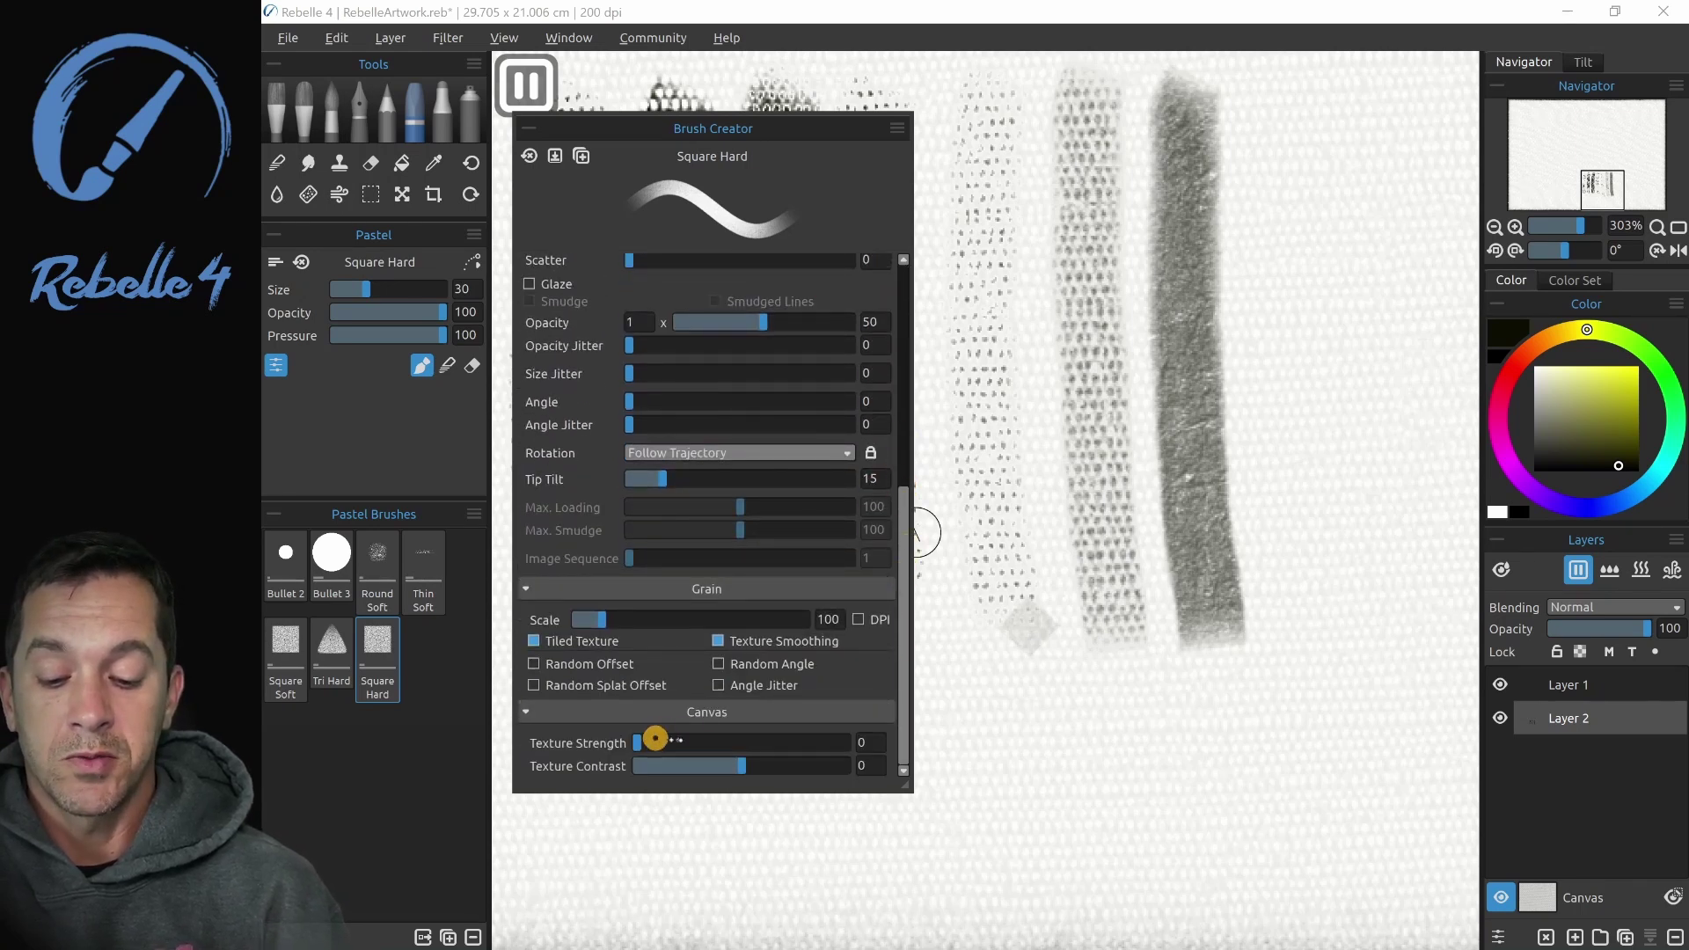
pyautogui.moveTo(655, 739); pyautogui.dragTo(880, 756)
pyautogui.moveTo(1289, 100); pyautogui.dragTo(1333, 633)
pyautogui.moveTo(843, 765); pyautogui.dragTo(603, 767)
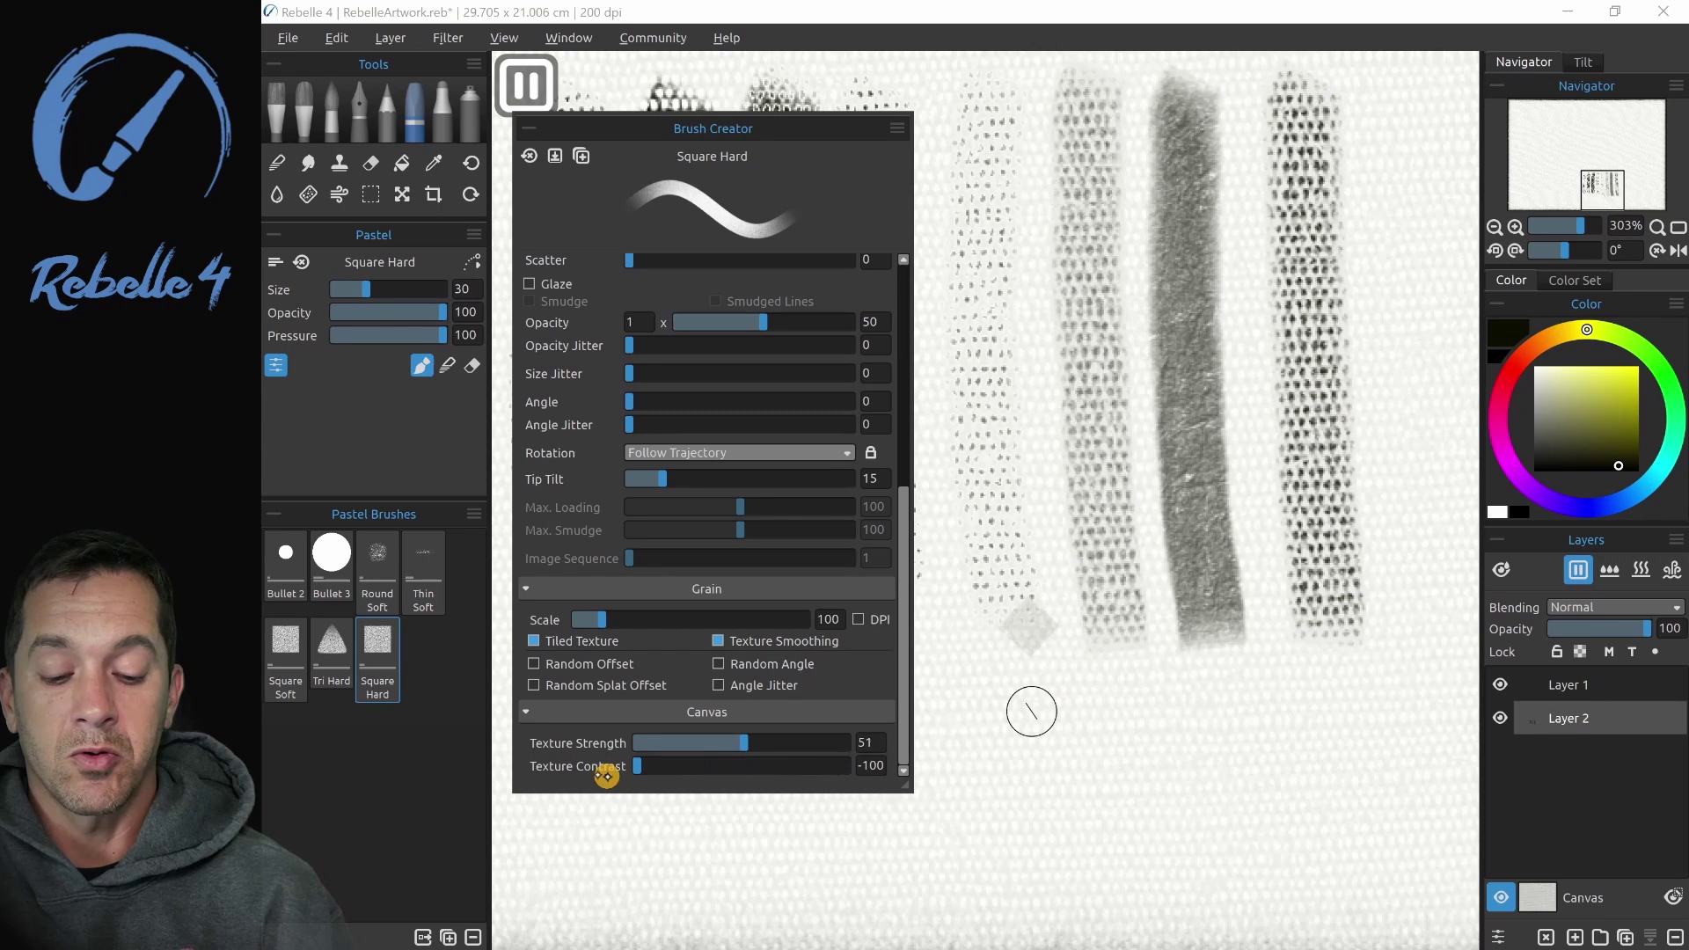
pyautogui.moveTo(1372, 110); pyautogui.dragTo(1404, 642)
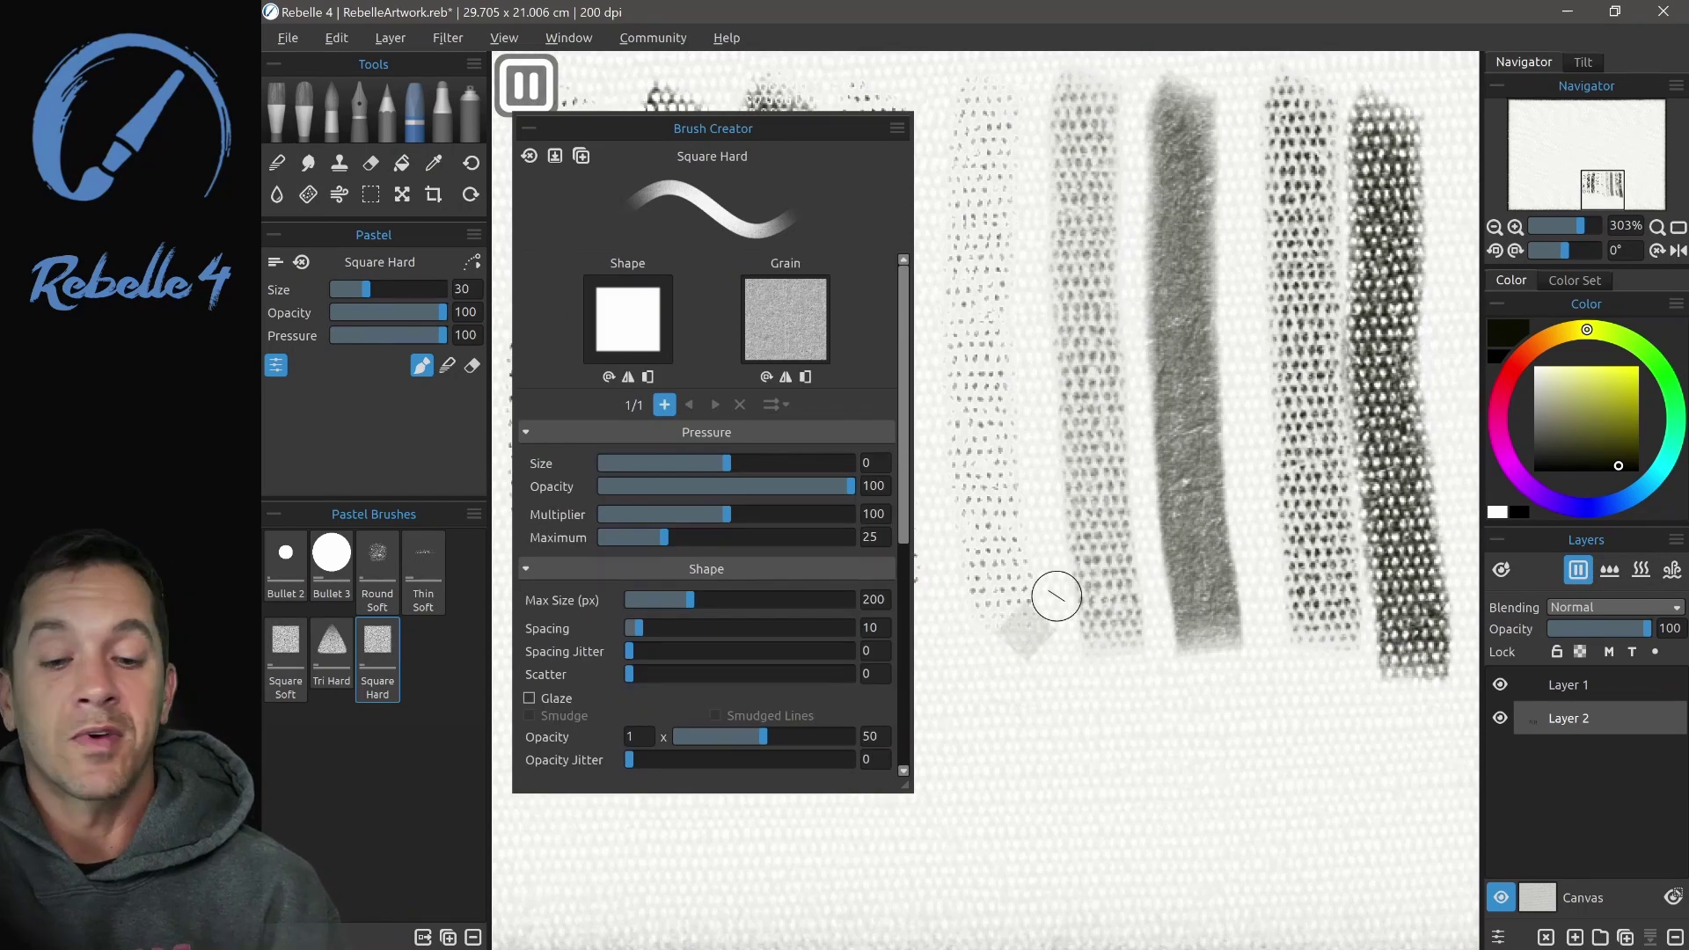
# Share a group of Pastel brushes including Round Soft and Square Hard, with the description "gggh" and the terms accepted
pyautogui.moveTo(897, 347); pyautogui.dragTo(896, 603)
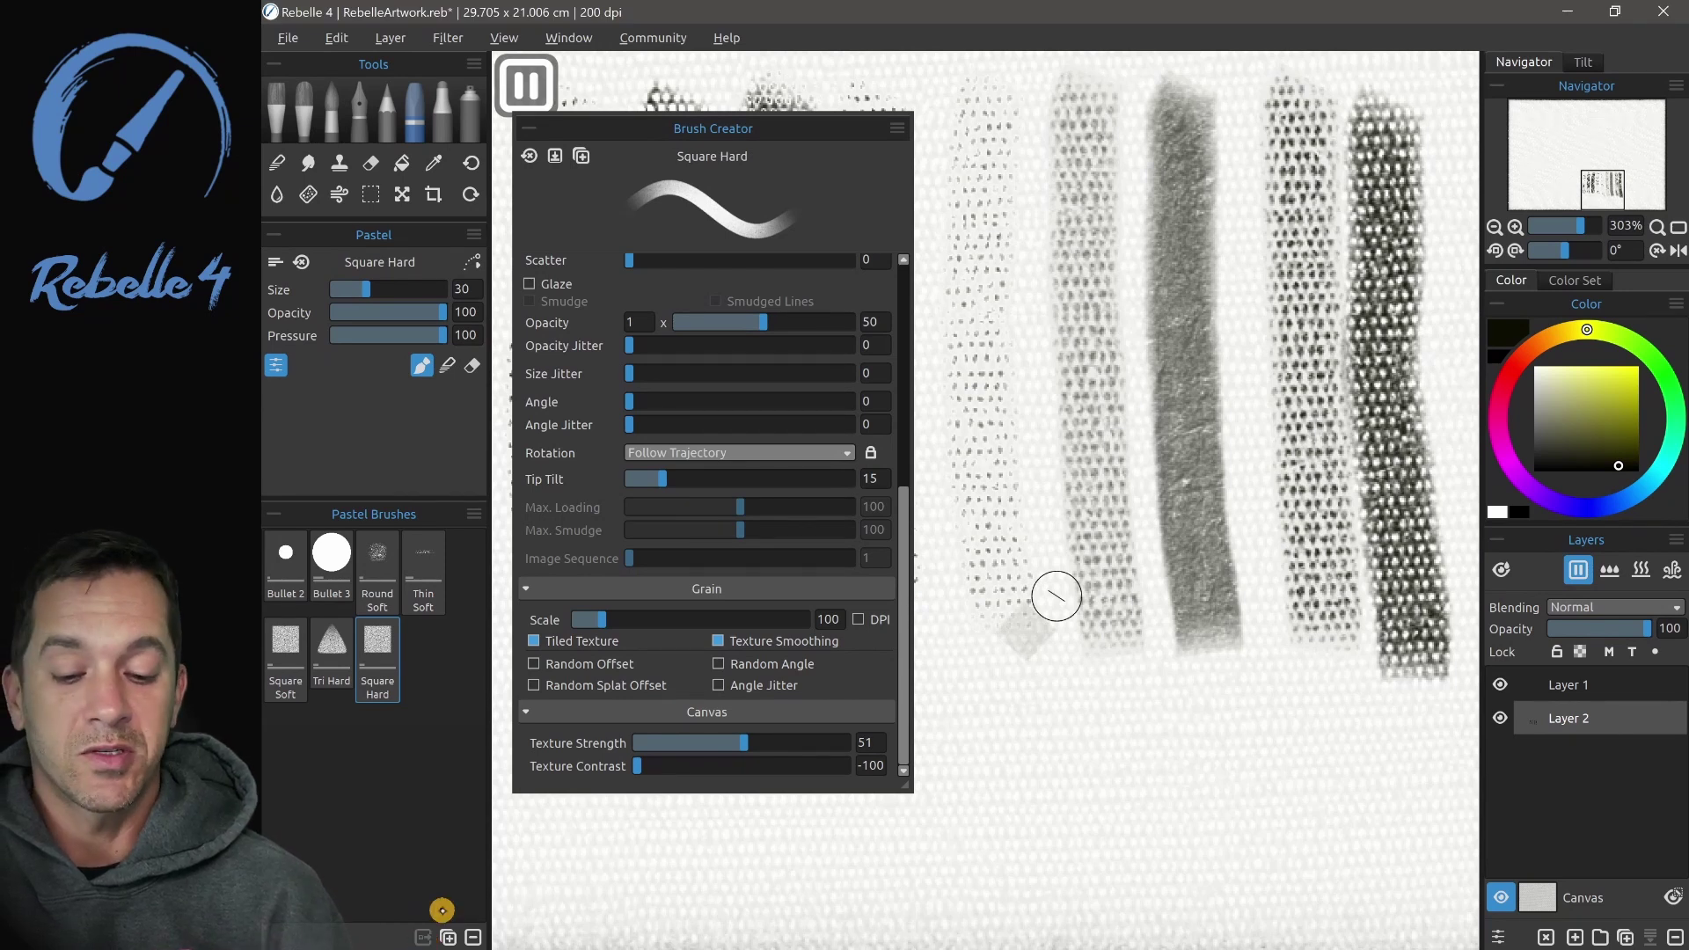
pyautogui.click(442, 909)
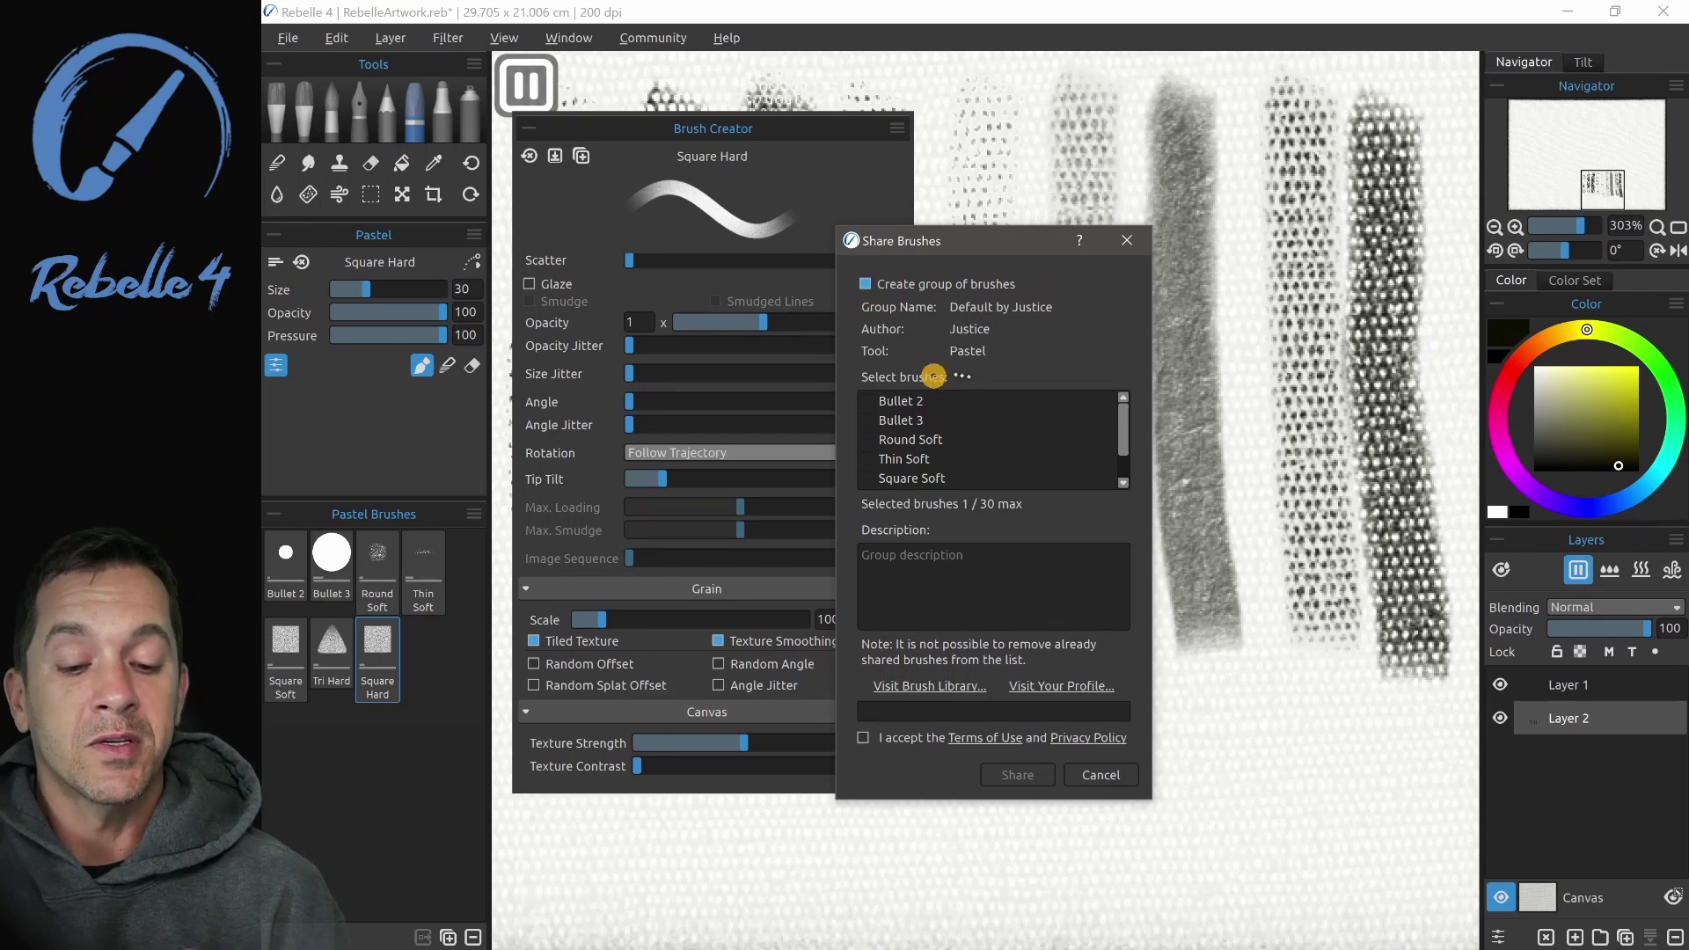
pyautogui.scroll(-1, 1117, 423)
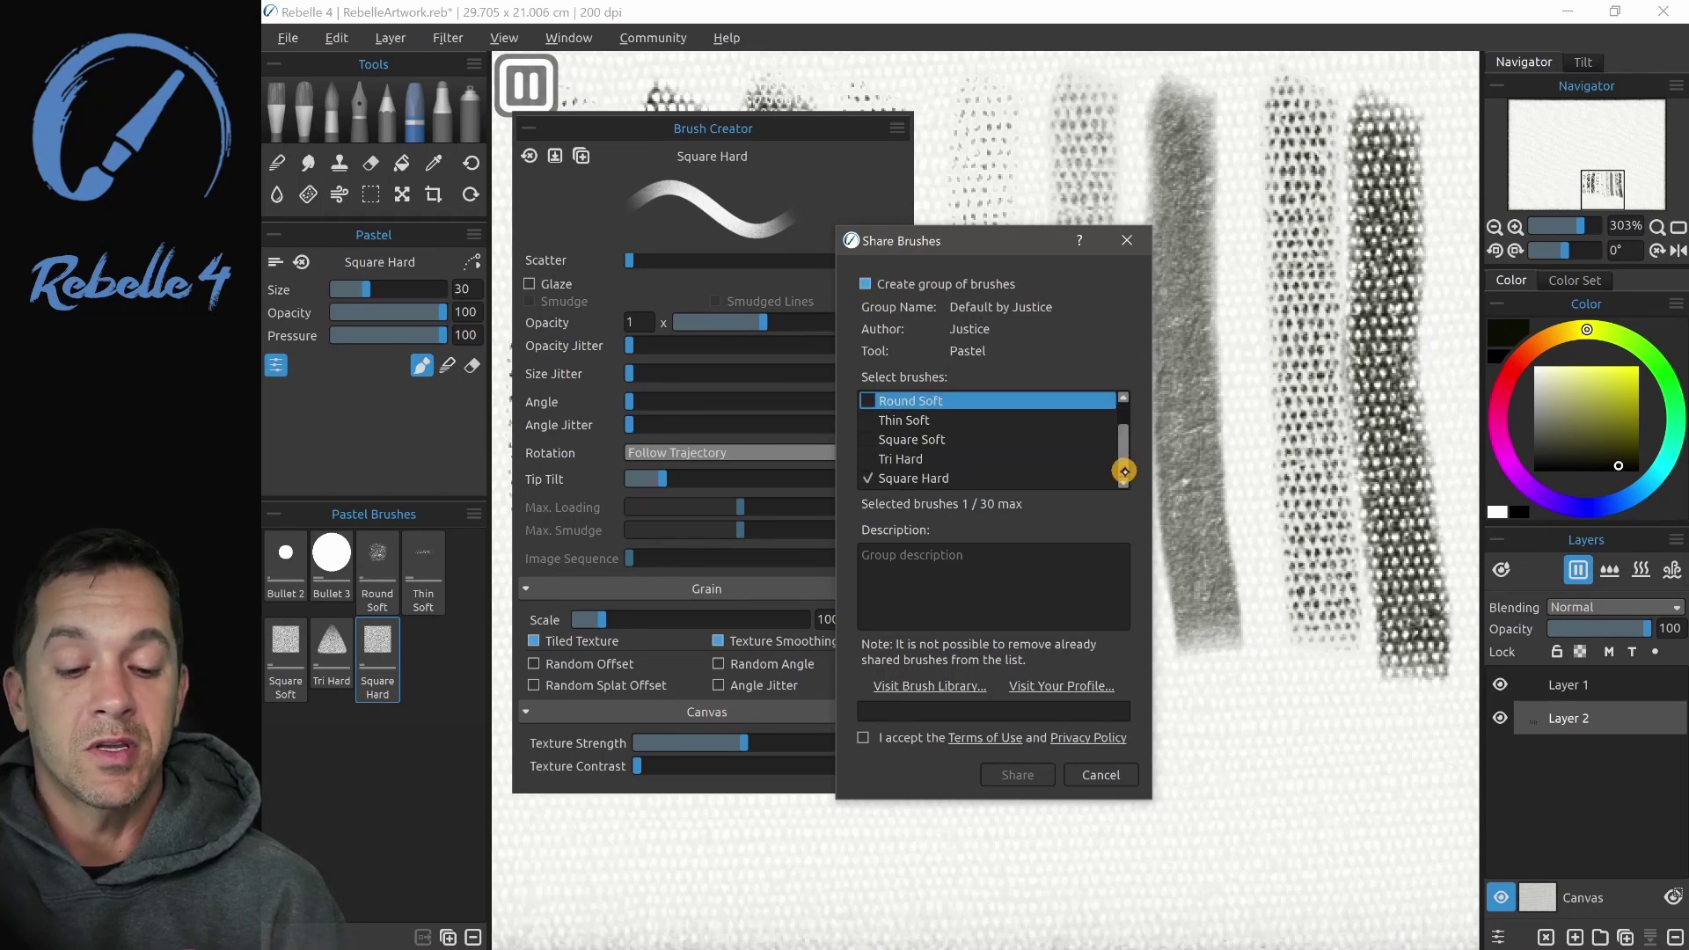
pyautogui.click(868, 400)
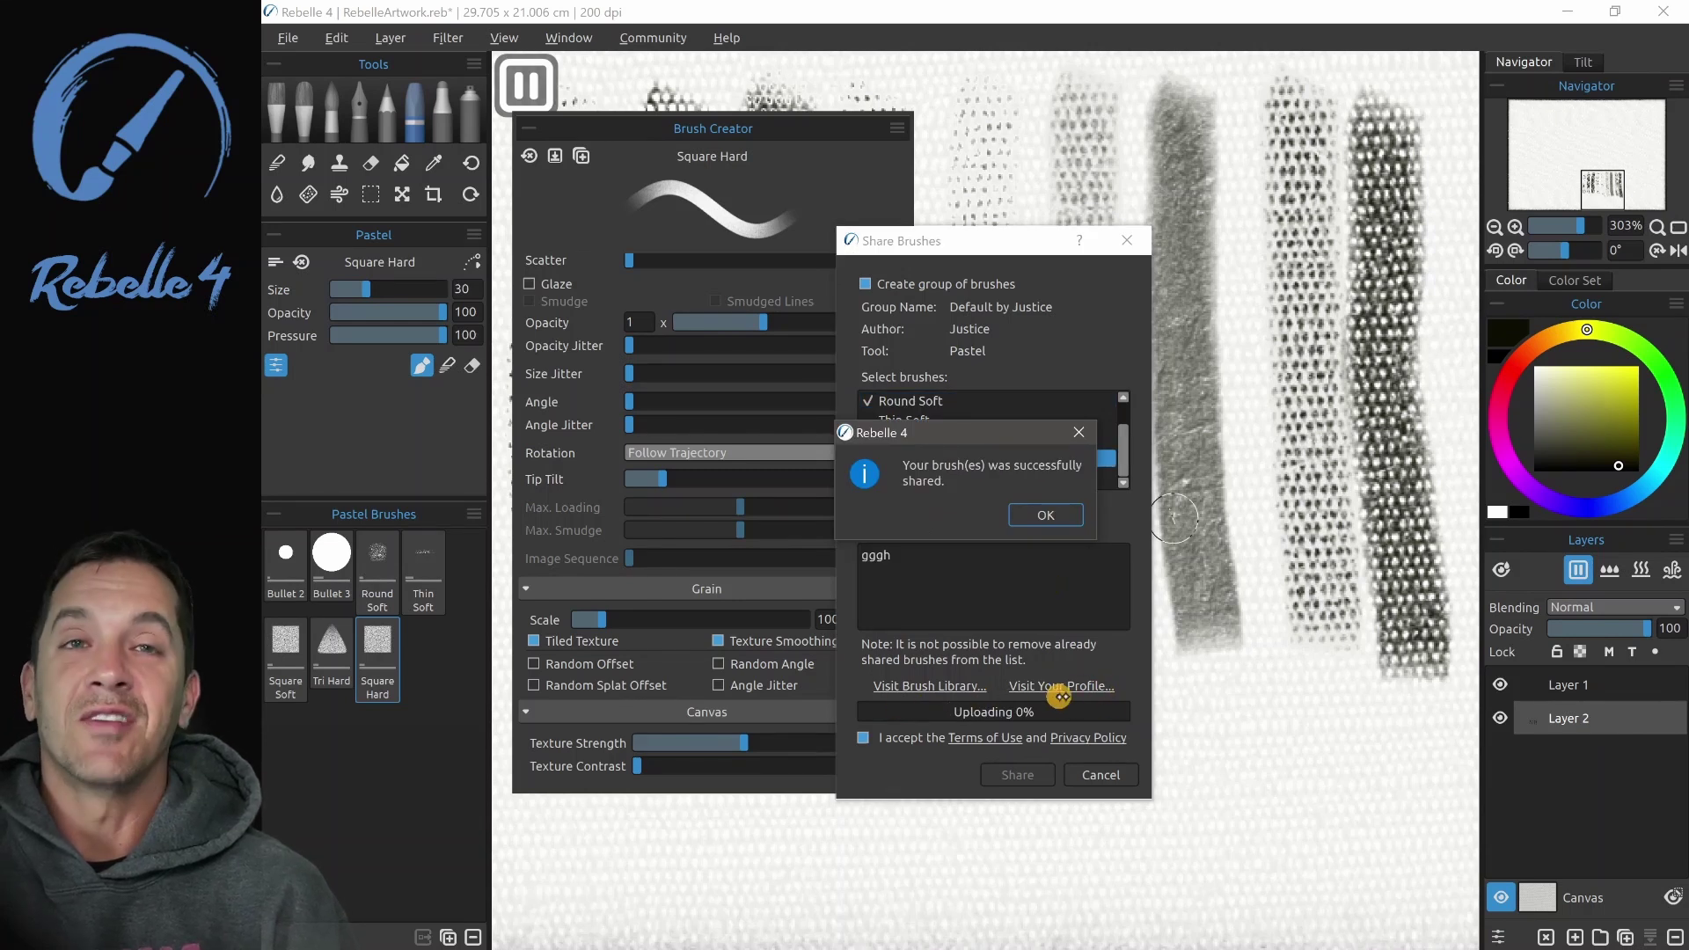
pyautogui.click(1045, 515)
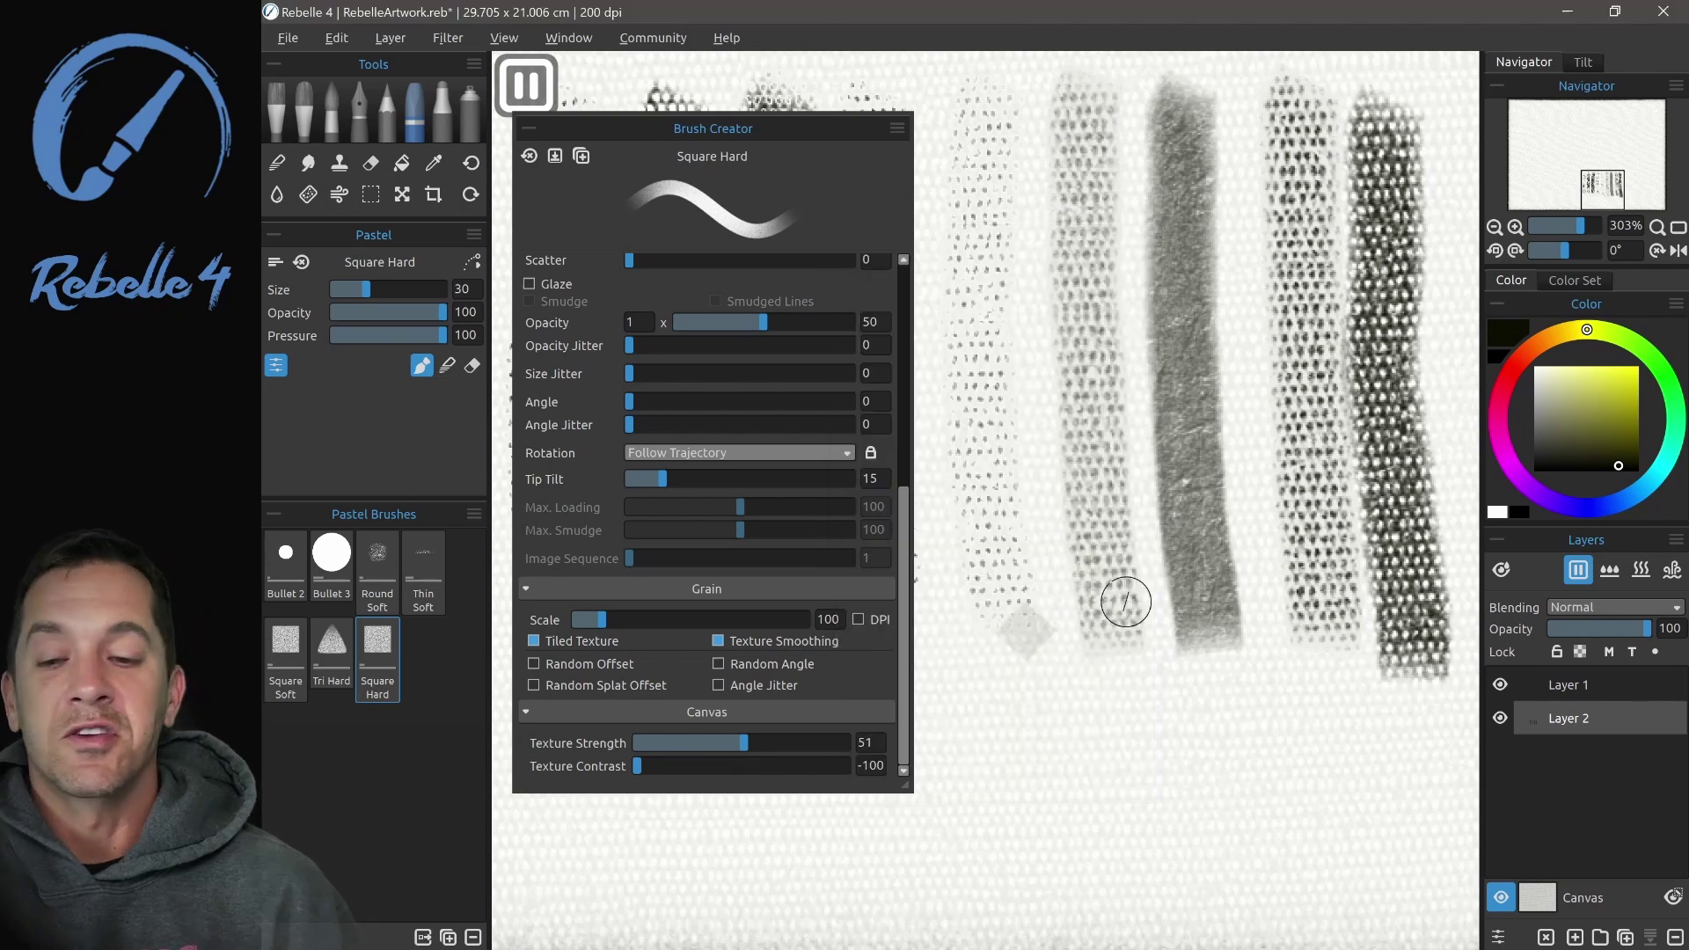